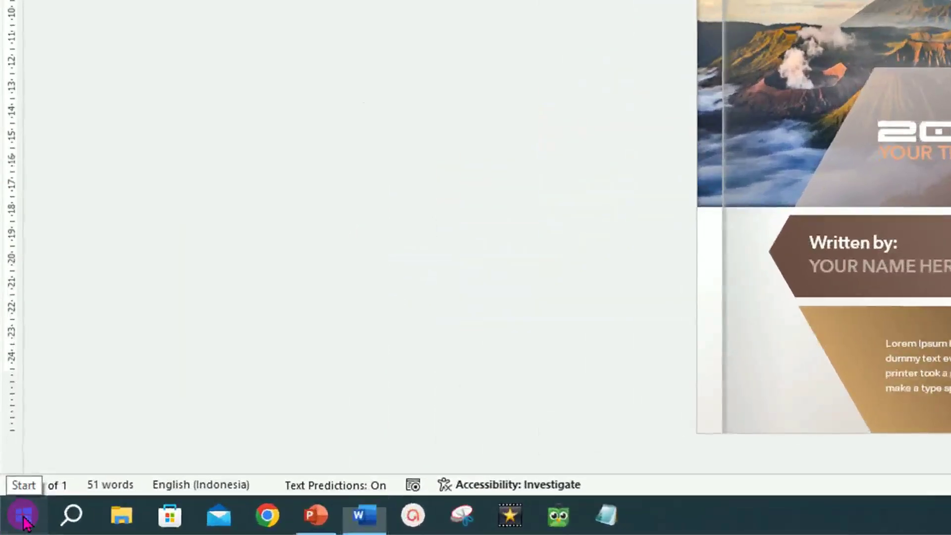
Launch PowerPoint from the Windows Start menu app list
click(12, 527)
scroll(173, 297, down, 10)
scroll(174, 298, down, 5)
scroll(176, 303, down, 5)
scroll(139, 260, down, 2)
click(138, 260)
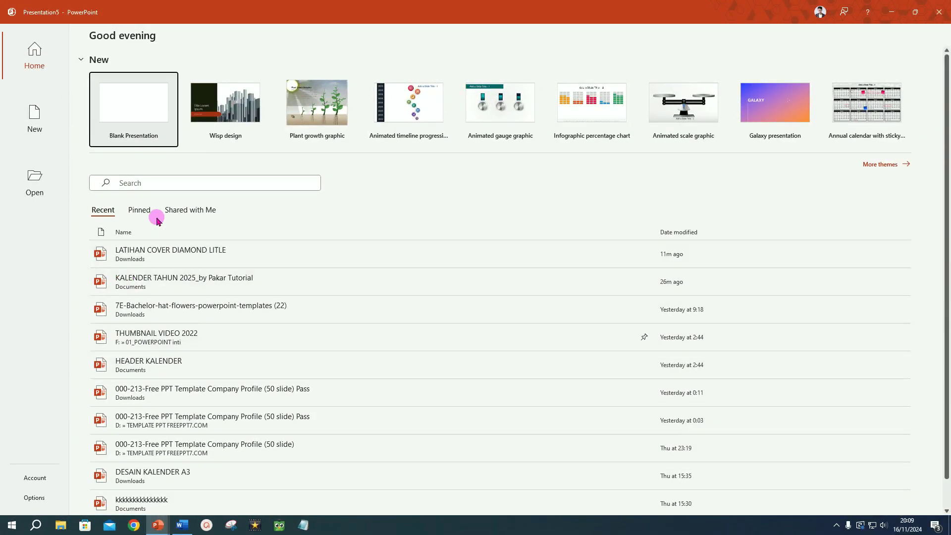
Create a blank presentation, switch the slide to the Blank layout, and turn on Guides
click(133, 102)
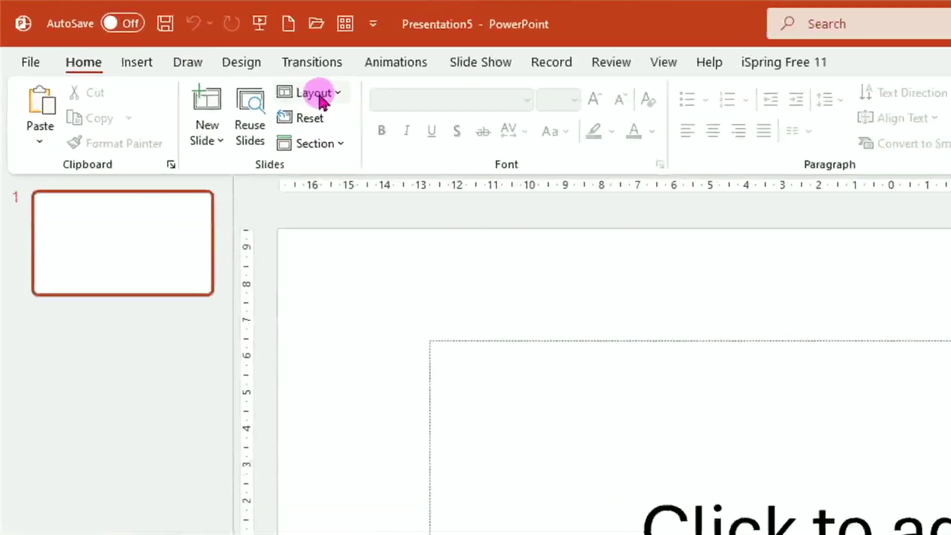
click(162, 47)
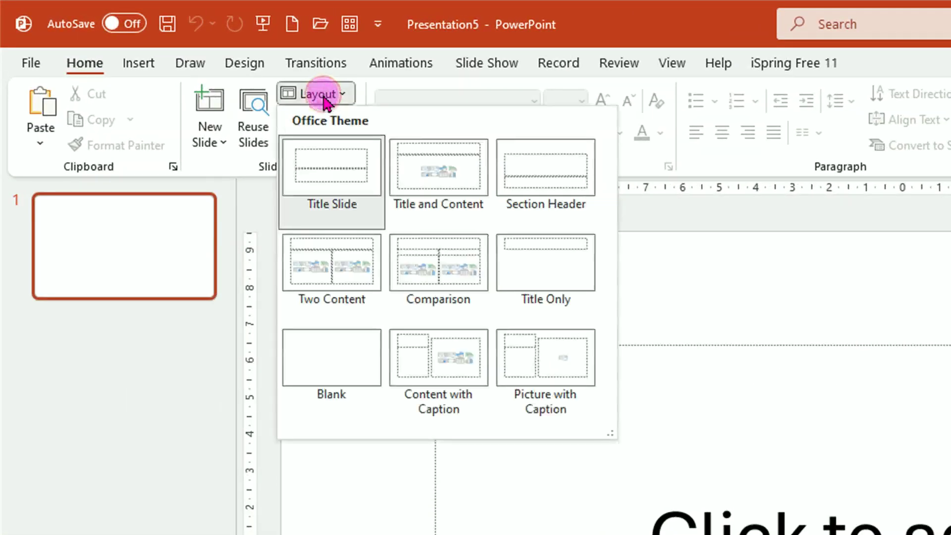
click(336, 366)
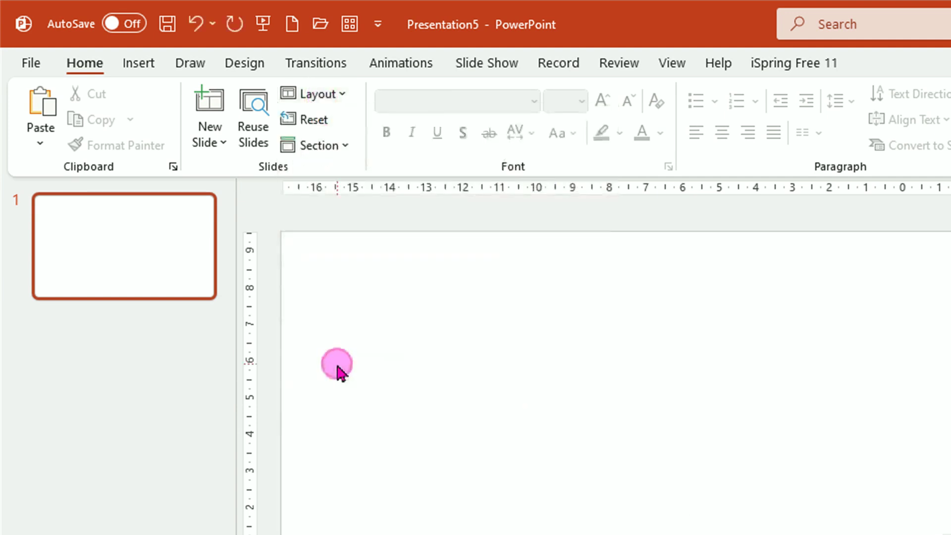
click(673, 63)
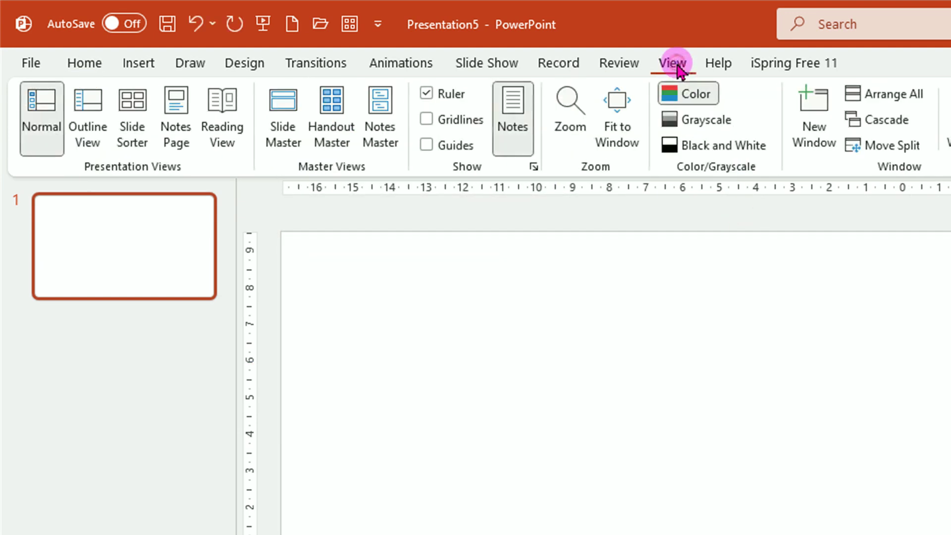
click(427, 145)
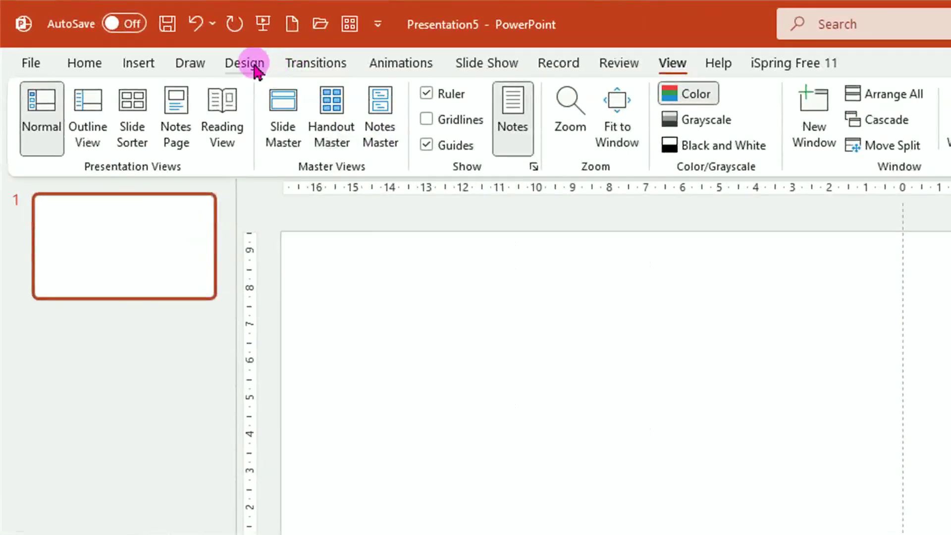
click(250, 68)
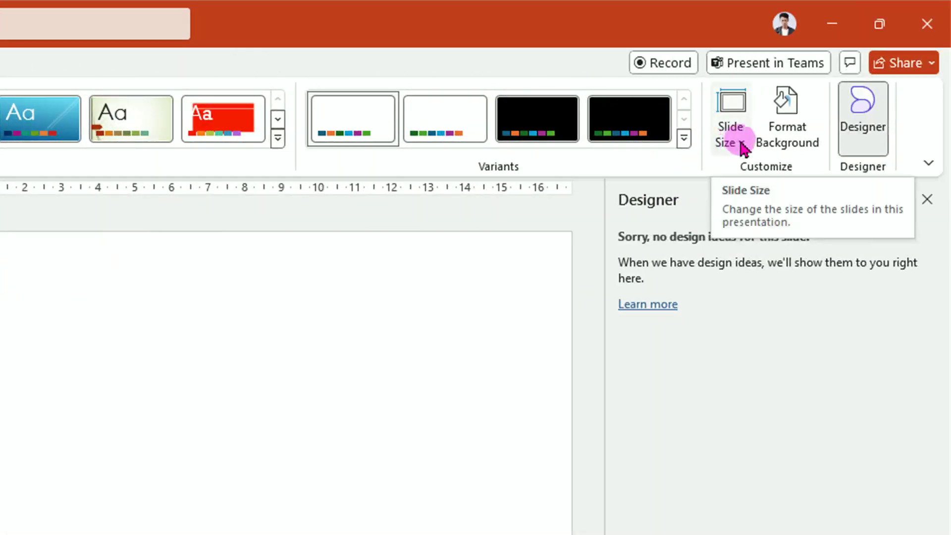
Set a custom slide size of 21 cm wide by 29,7 cm tall with Ensure Fit
click(742, 144)
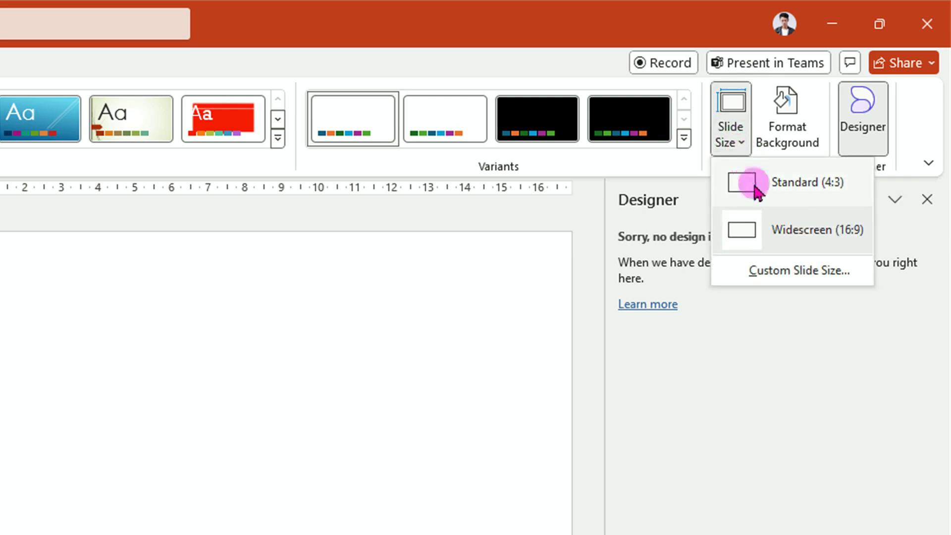
click(774, 276)
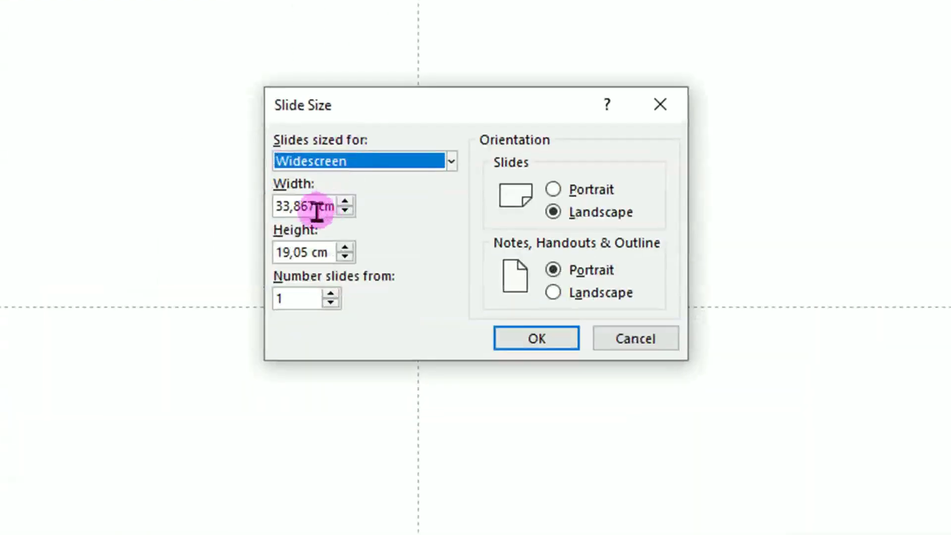
mouse_move(305, 206)
drag(278, 210, 333, 208)
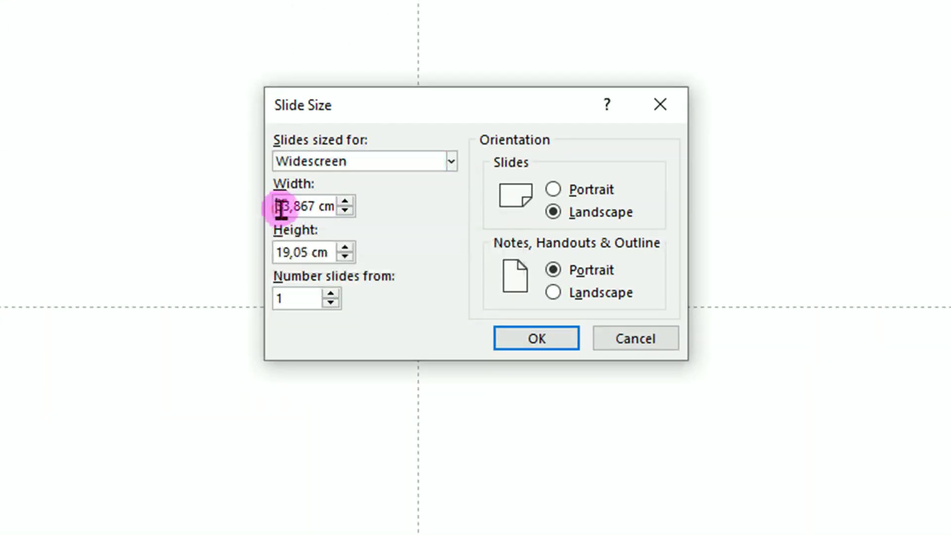
text(2)
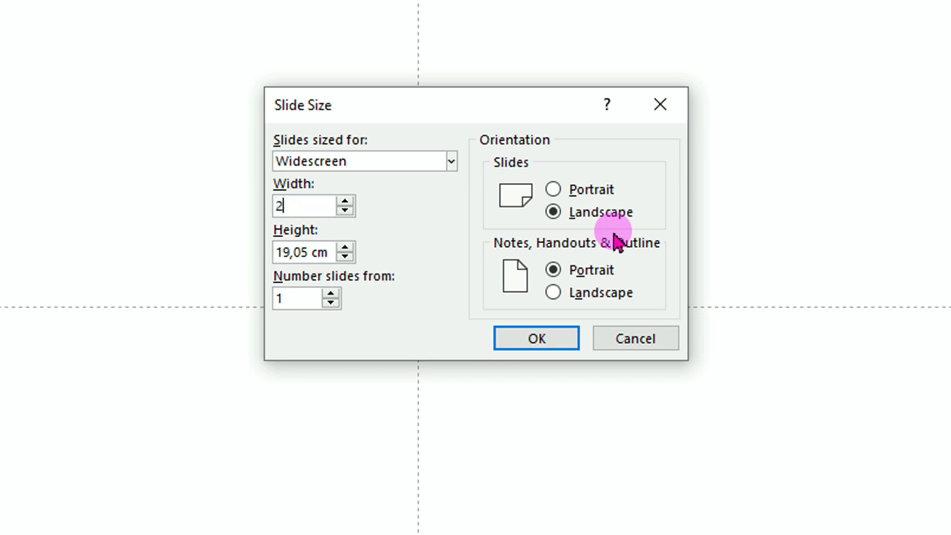
text(1)
drag(278, 251, 407, 261)
text(2)
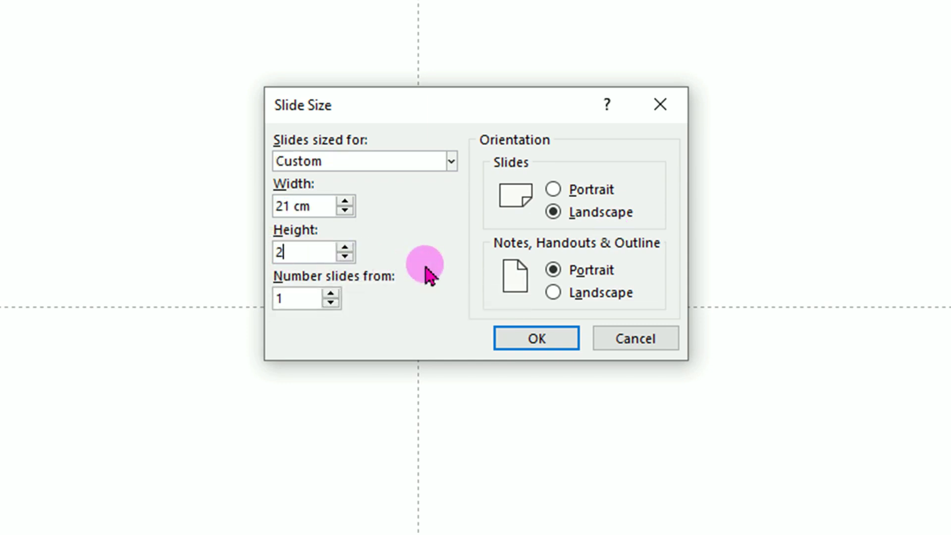
text(9,7)
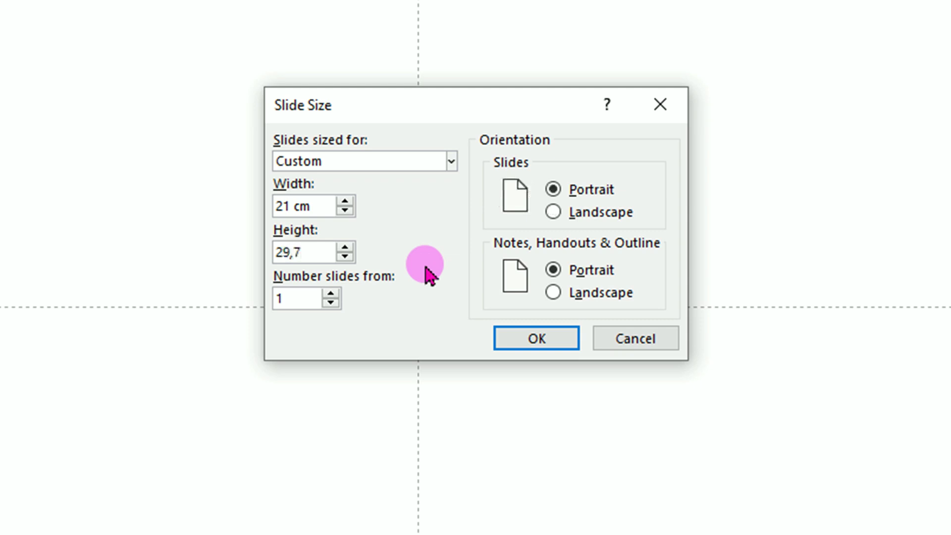
click(535, 344)
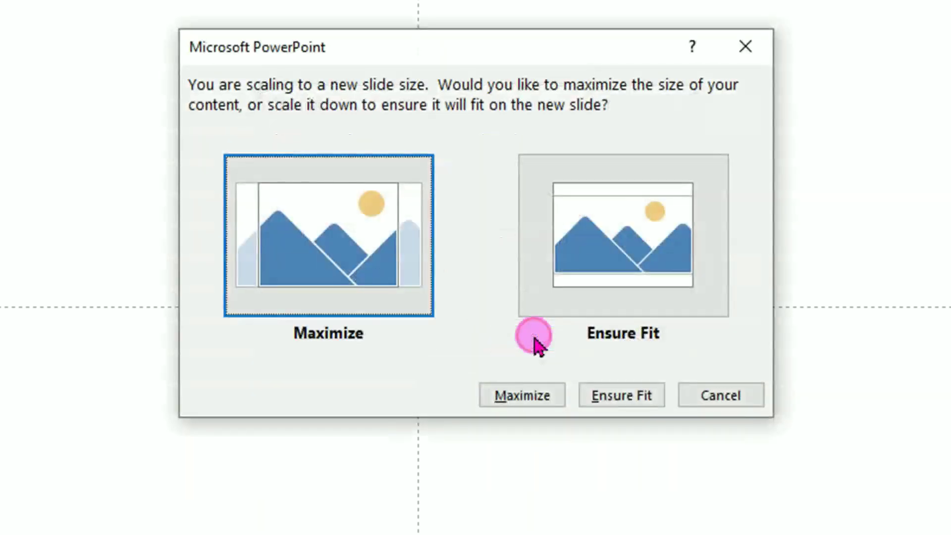
click(626, 404)
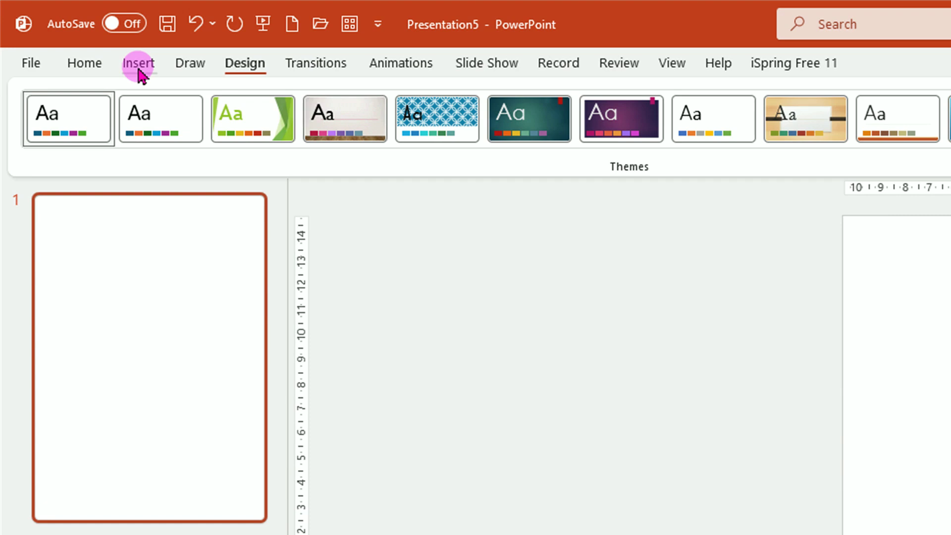
Draw a rectangle covering the entire slide
click(138, 70)
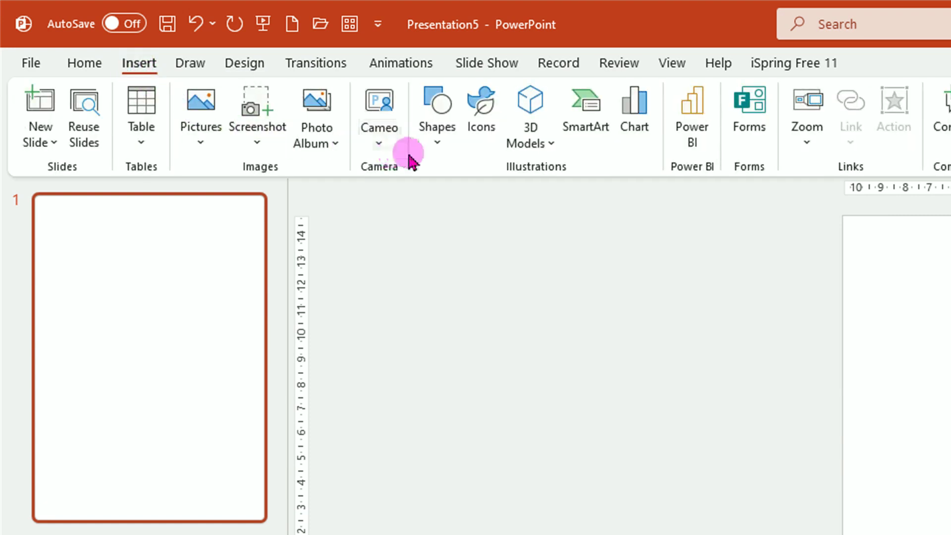
click(438, 145)
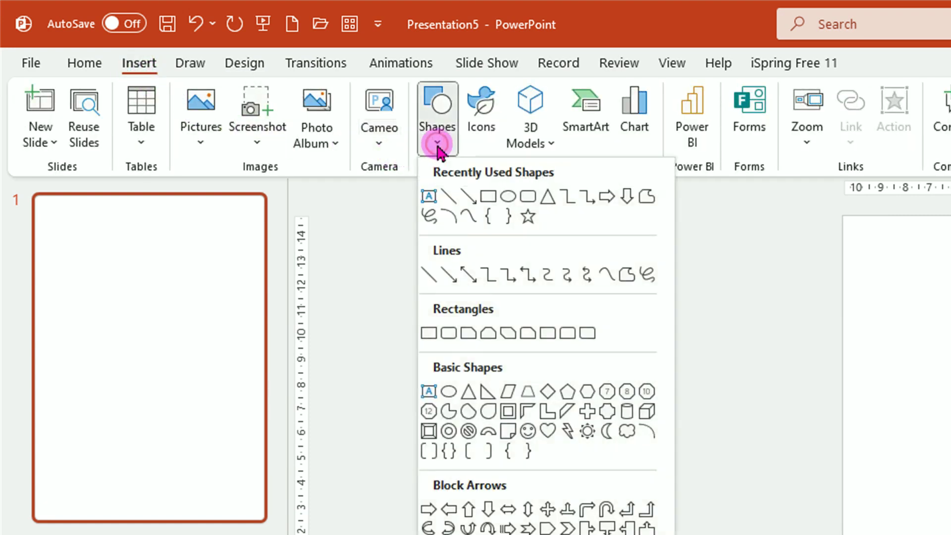
click(428, 334)
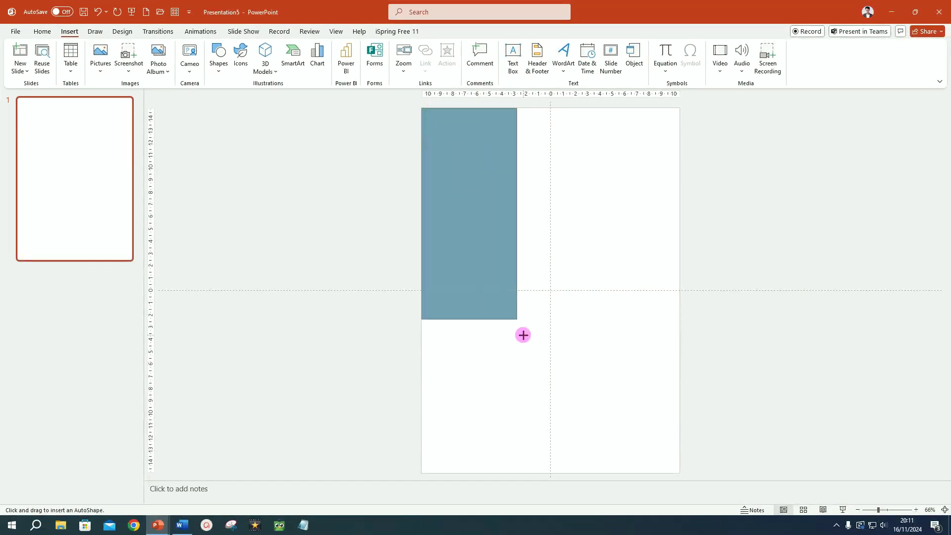
drag(427, 119, 679, 474)
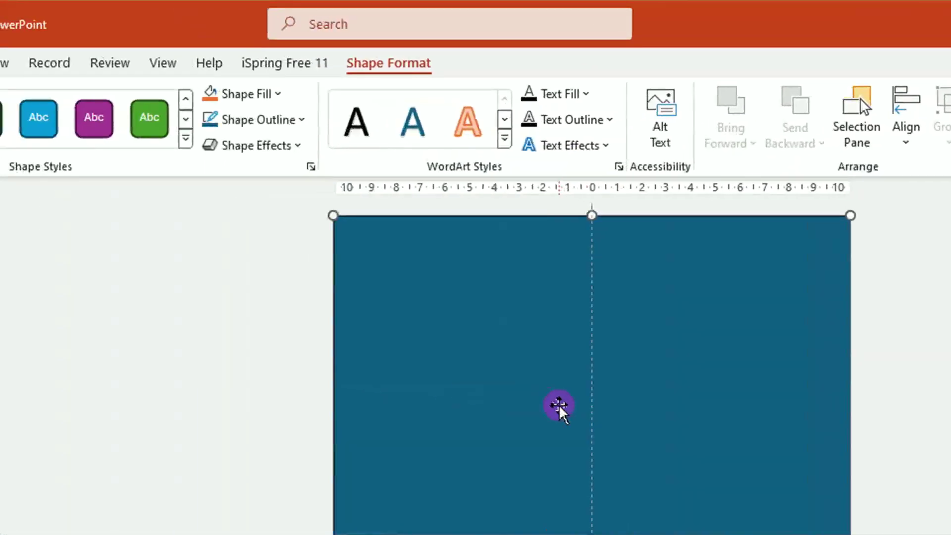
Fill the rectangle solid yellow and duplicate it
click(279, 94)
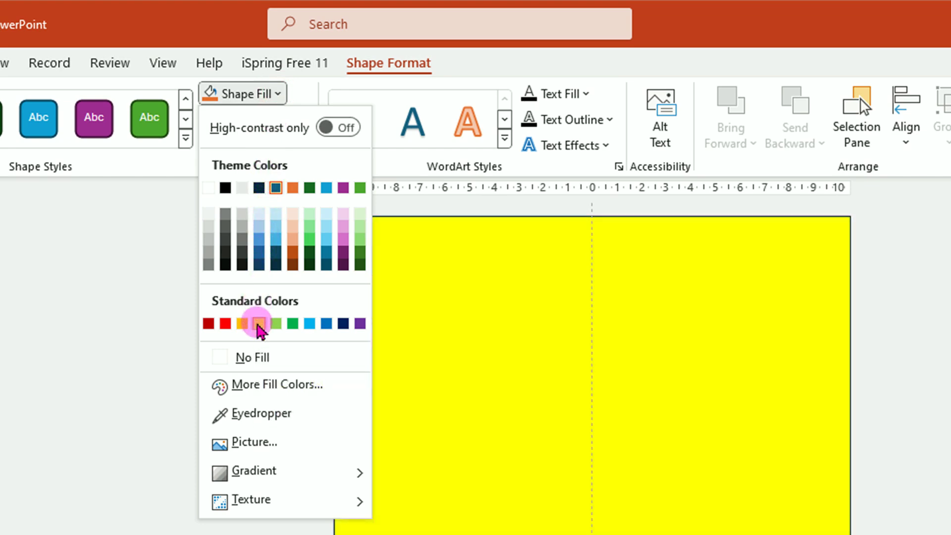
click(258, 327)
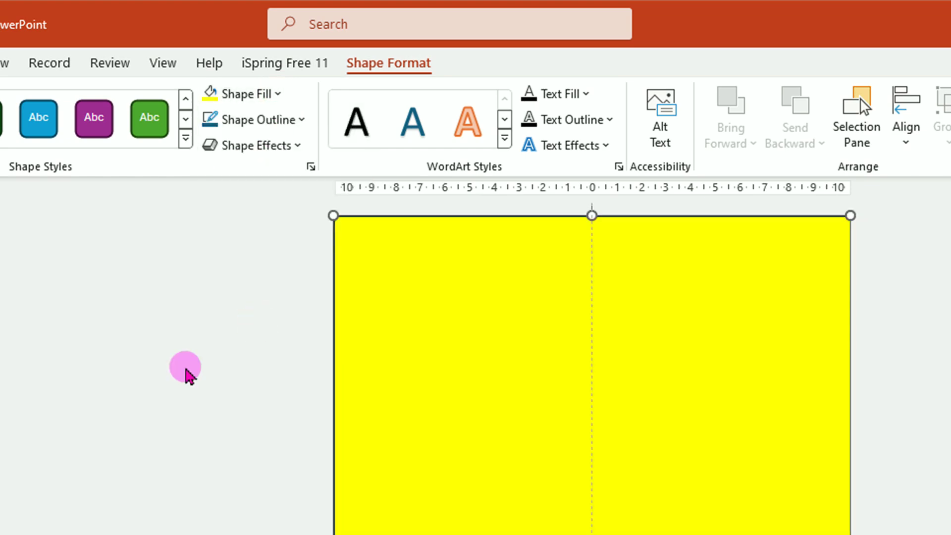
key(ctrl+d)
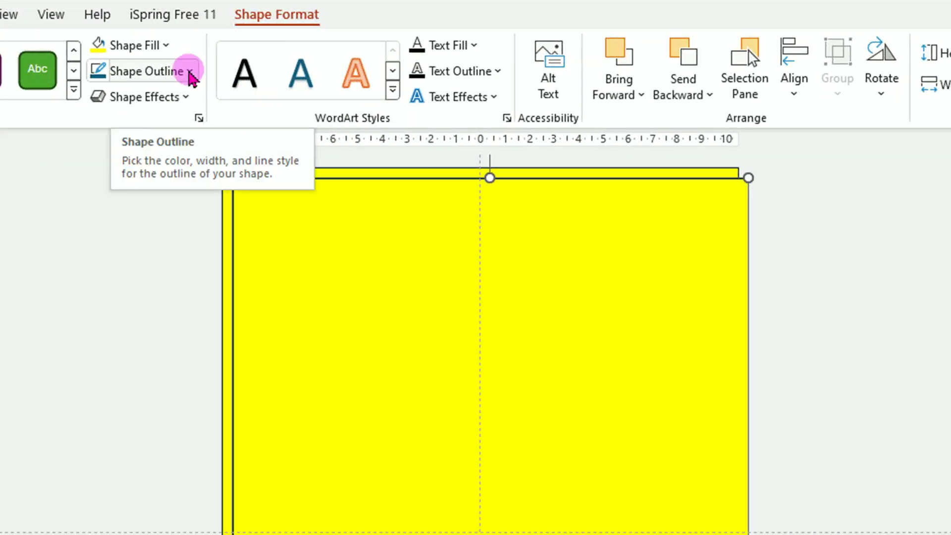
Fill the copy teal blue with no outline and move it right over the yellow rectangle
click(189, 45)
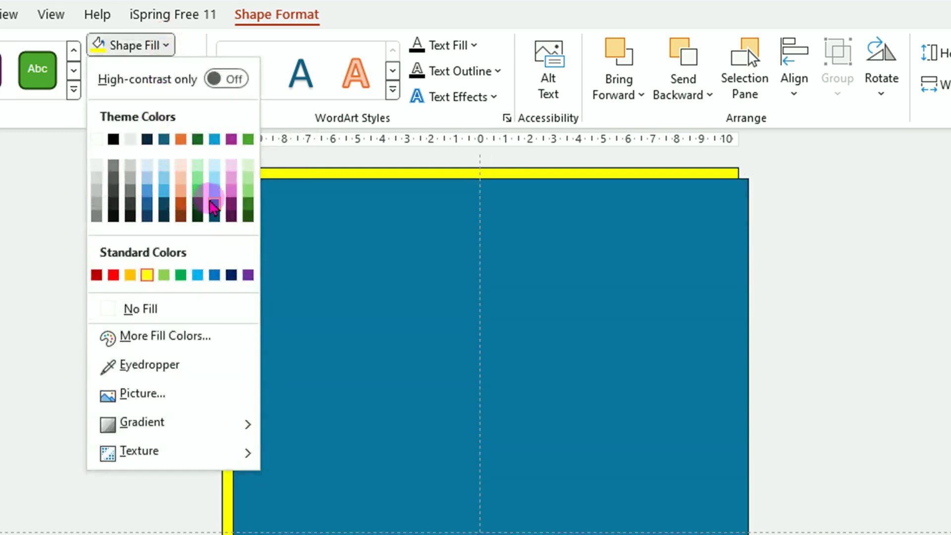
click(214, 208)
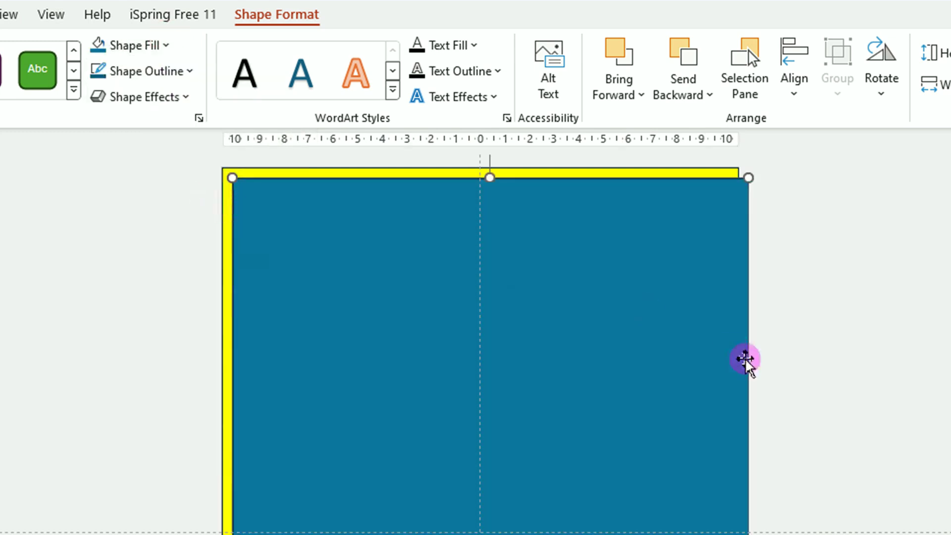
click(191, 72)
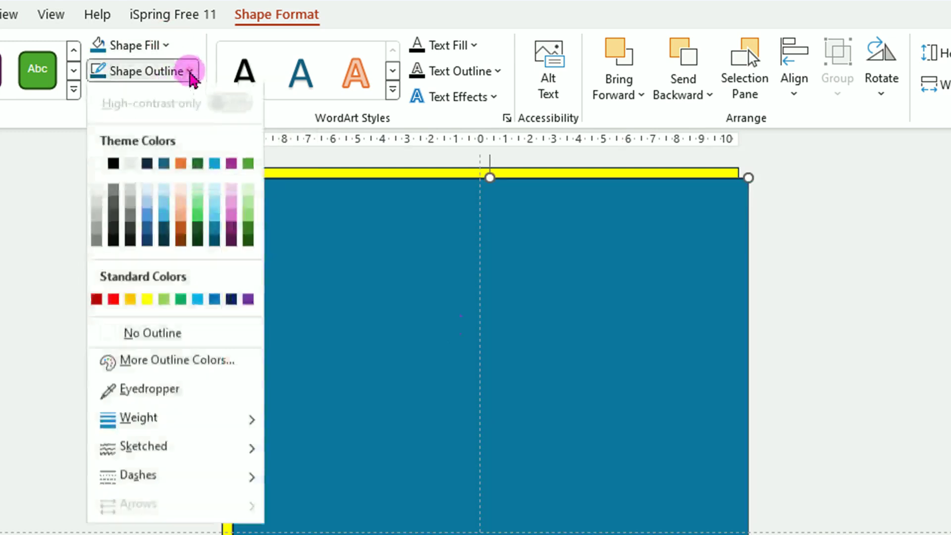
click(141, 334)
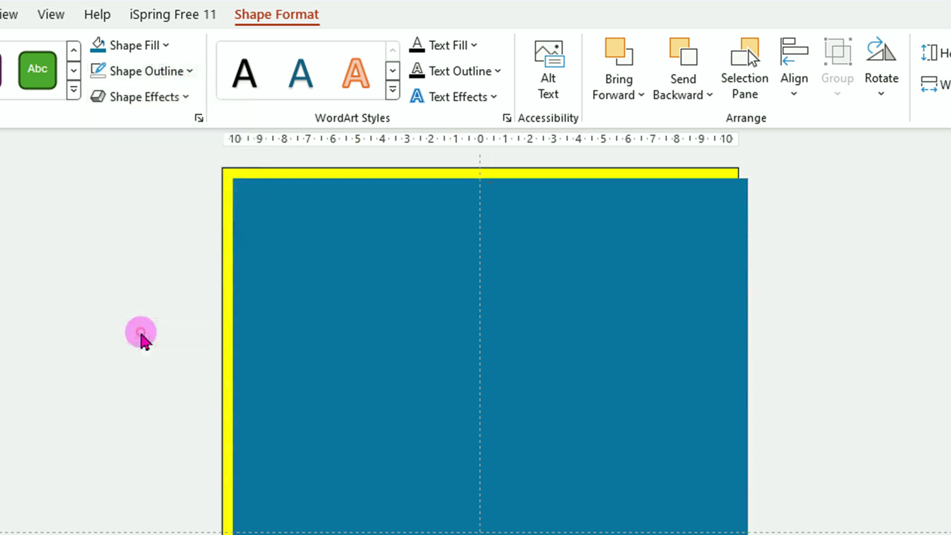
drag(537, 394, 696, 405)
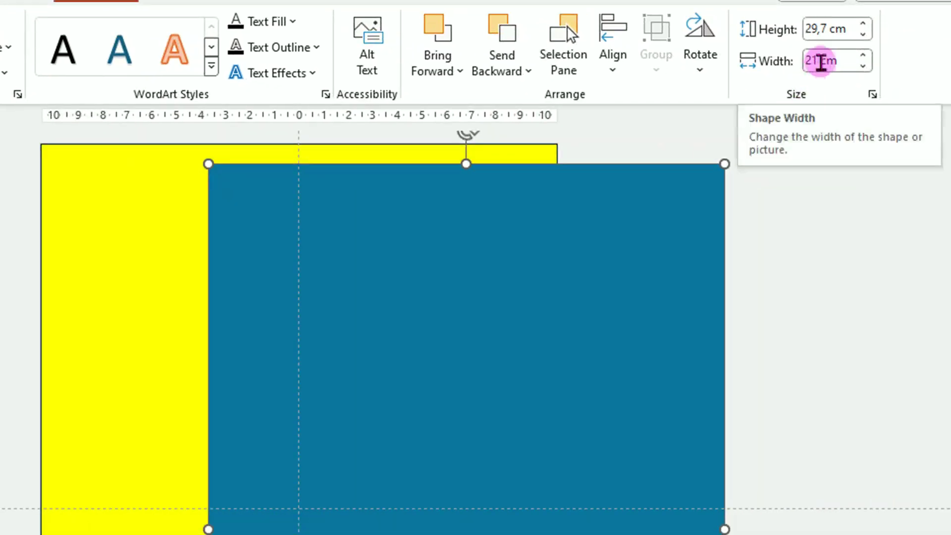
Resize the blue rectangle into a 3 cm wide, 40 cm tall bar
double_click(810, 63)
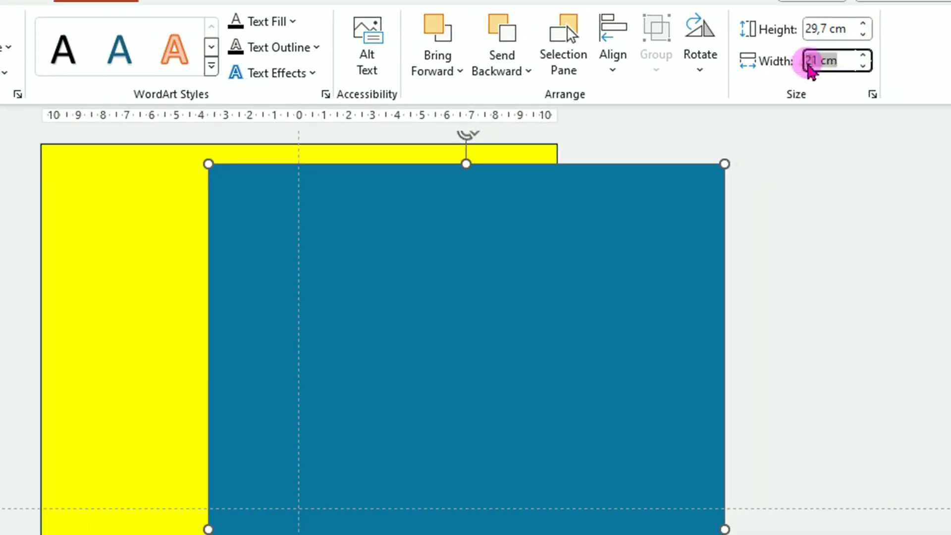
text(3)
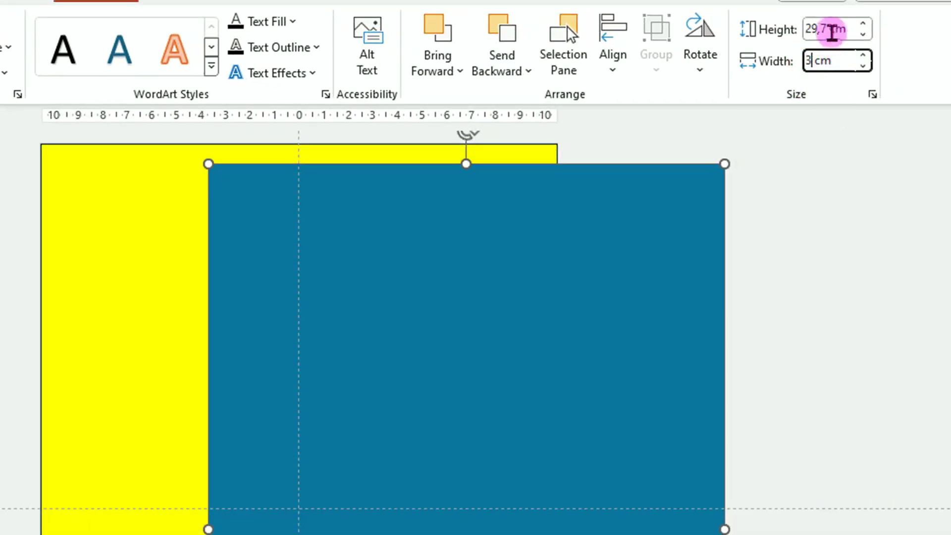
click(811, 29)
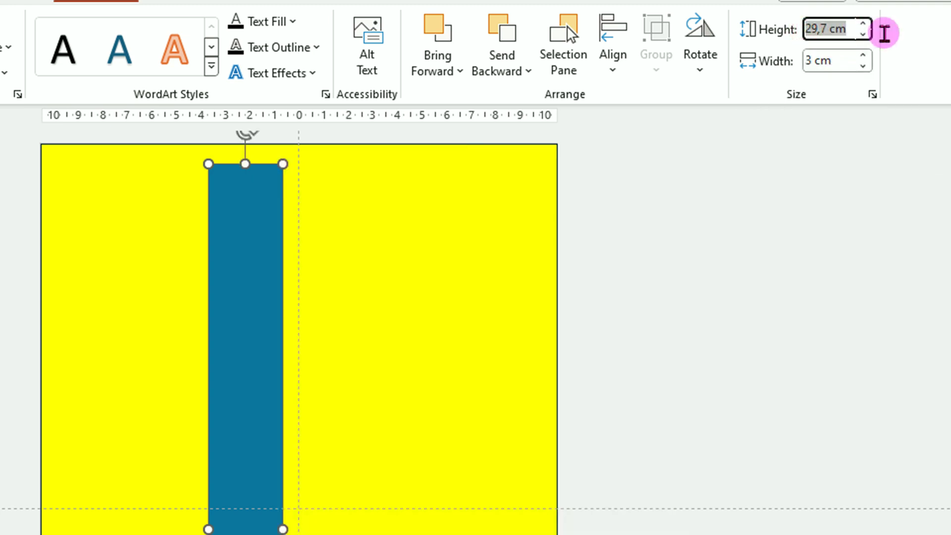
text(40)
key(Return)
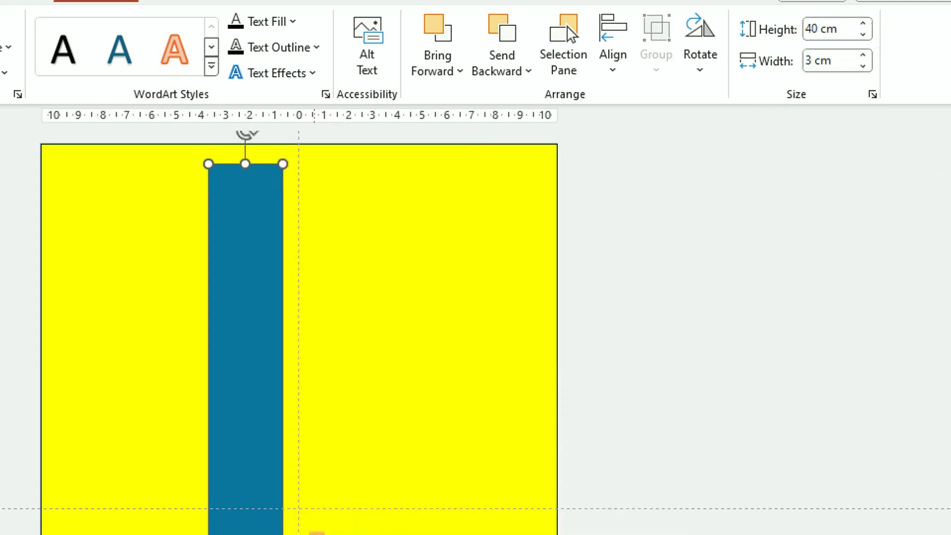
scroll(530, 251, down, 2)
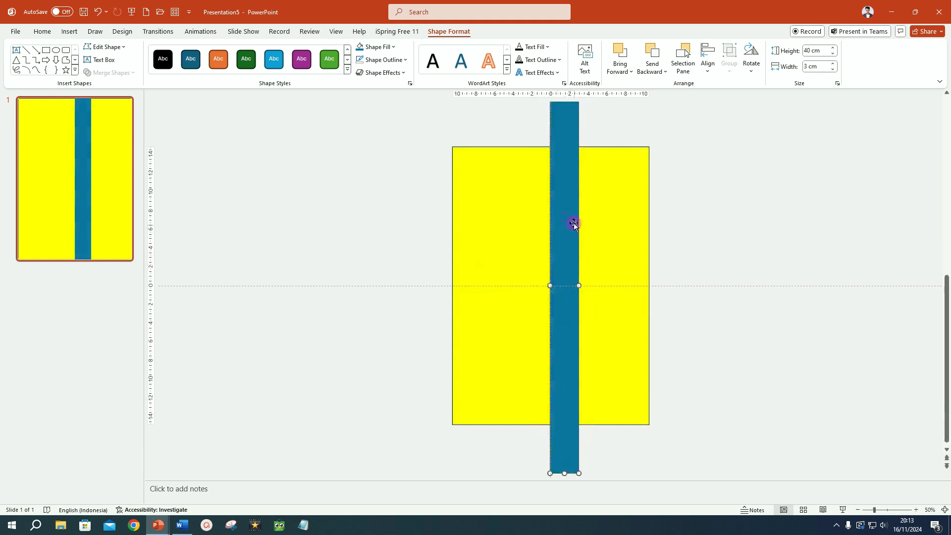
Set the blue bar's fill transparency to 80% in Format Shape
right_click(561, 326)
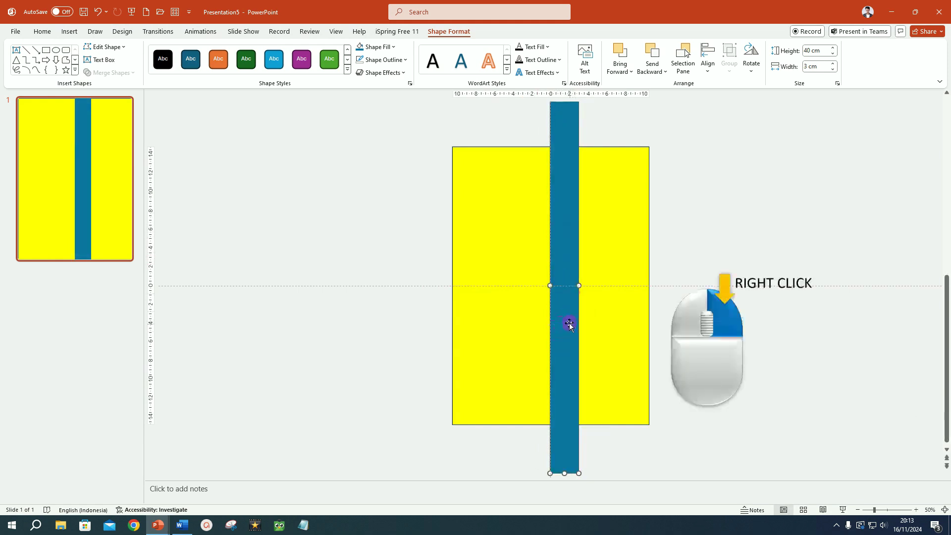
right_click(567, 333)
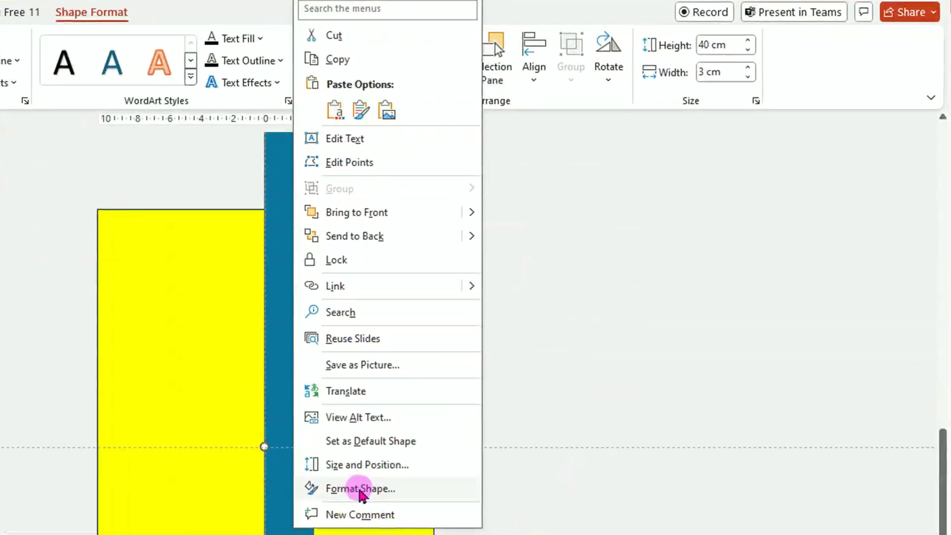
click(361, 489)
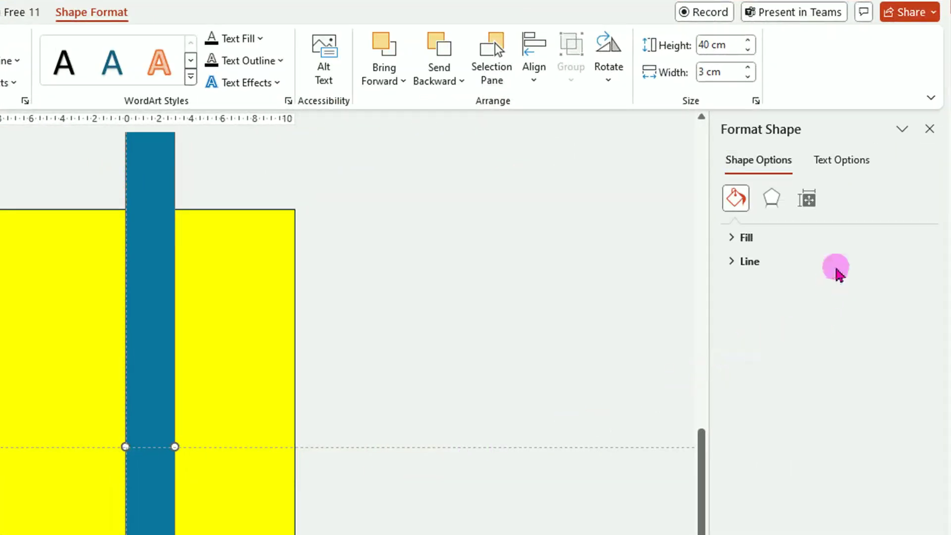
click(747, 239)
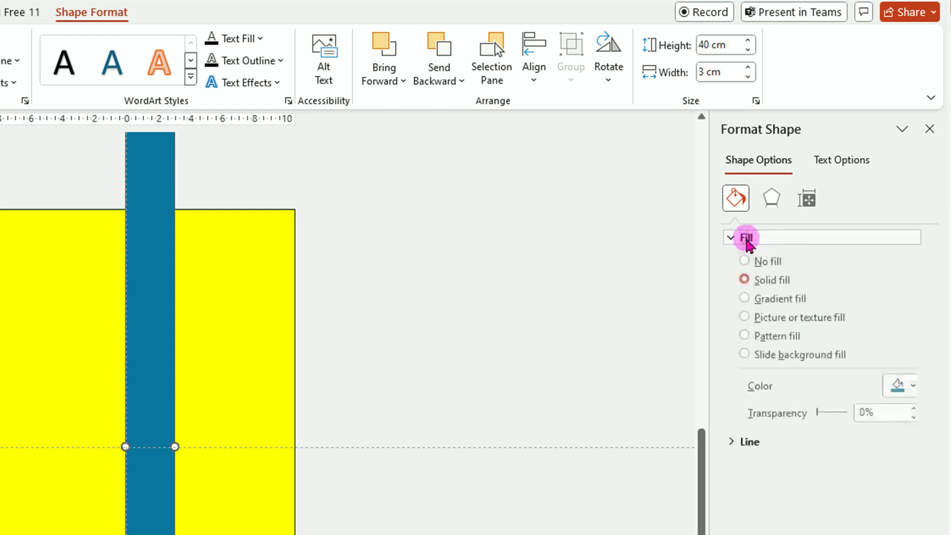
drag(818, 414, 840, 414)
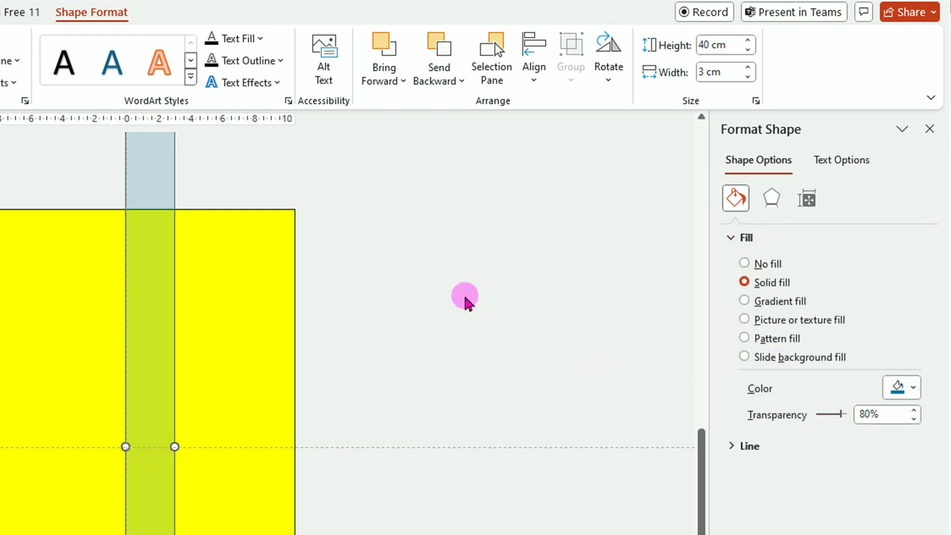
Duplicate the translucent bar twice, giving the copies widths of 6 cm and 9 cm
key(ctrl+d)
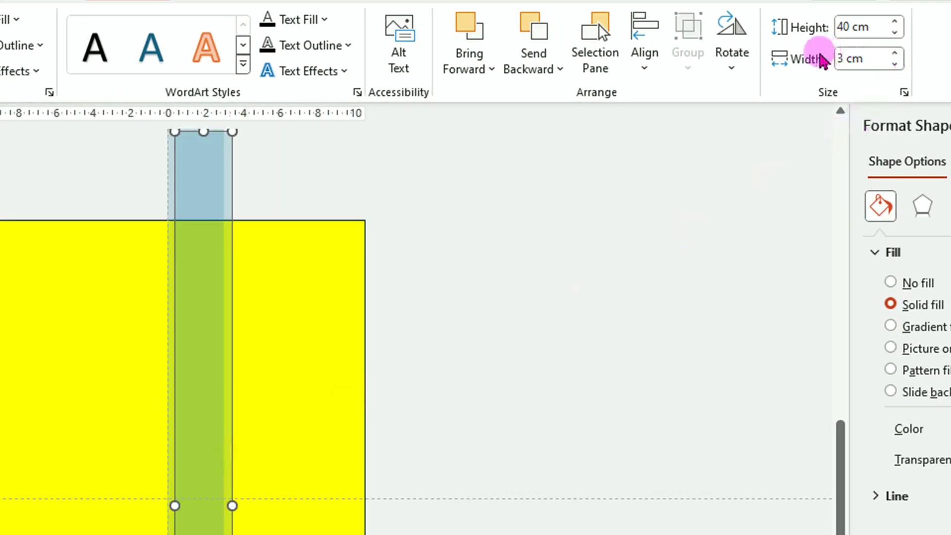
double_click(847, 59)
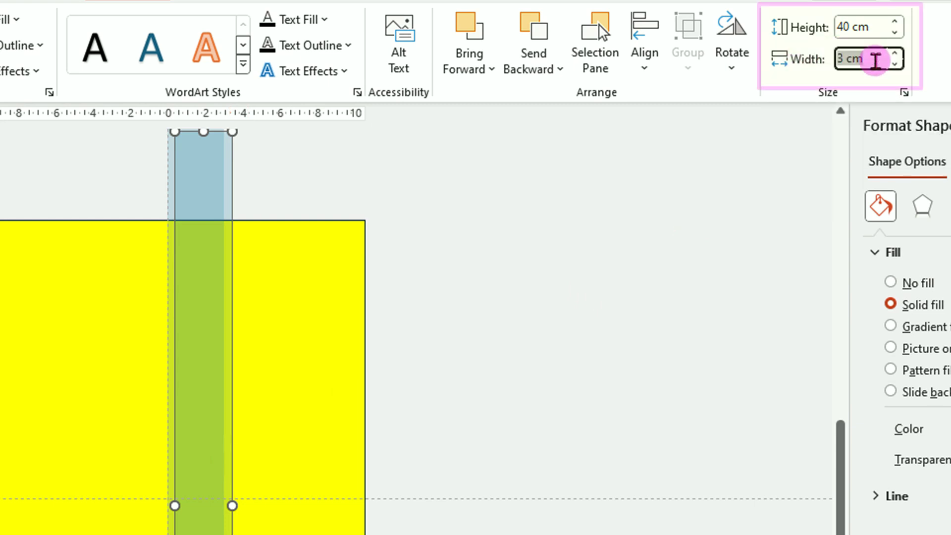
text(6)
key(Return)
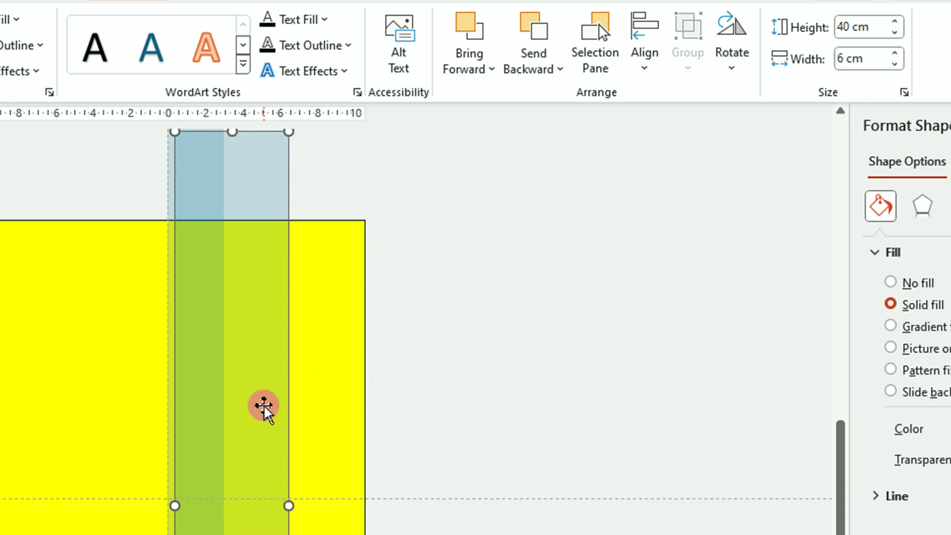
key(ctrl+d)
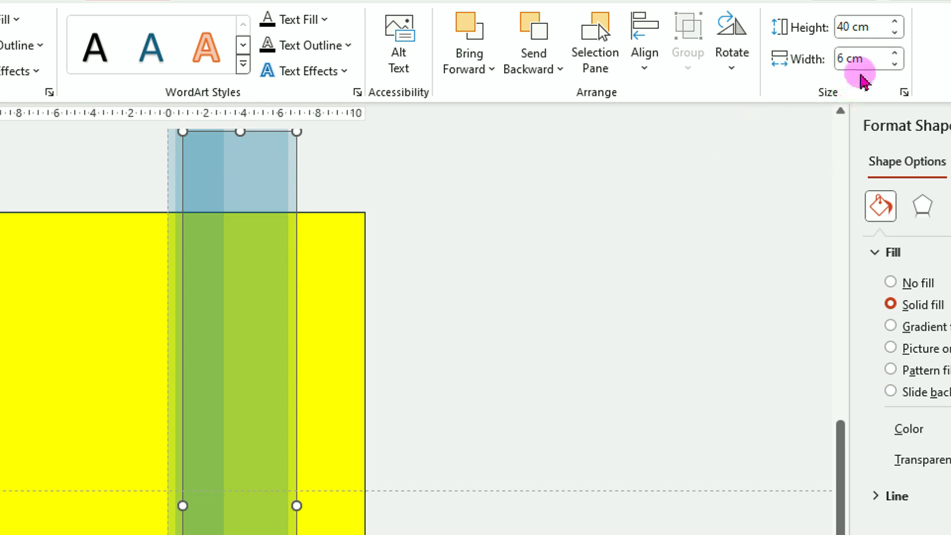
click(872, 59)
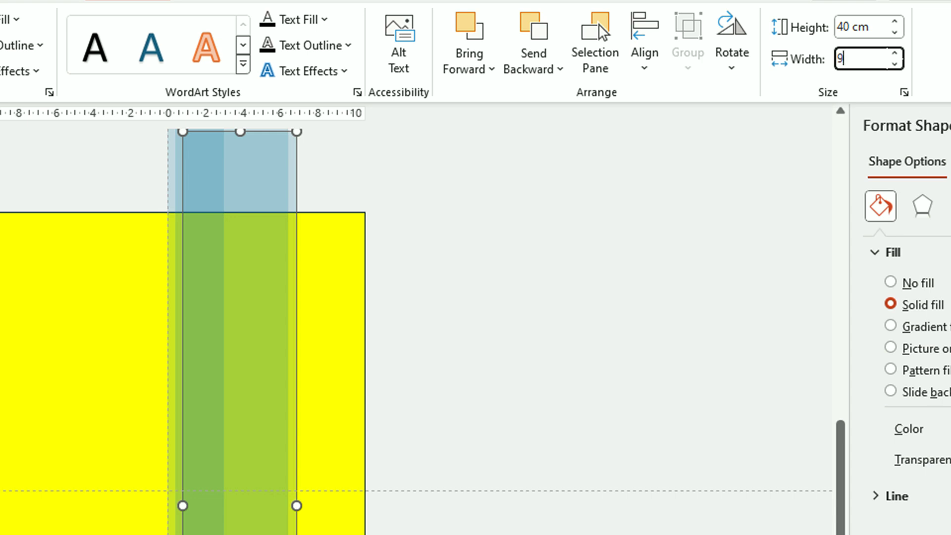
key(Return)
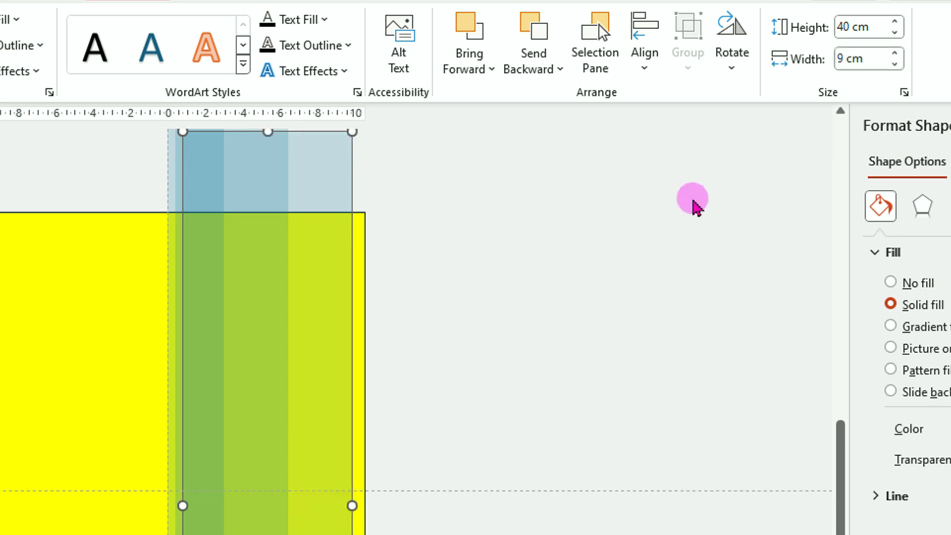
Add two more duplicates with widths of 12 cm and 15 cm
key(ctrl+d)
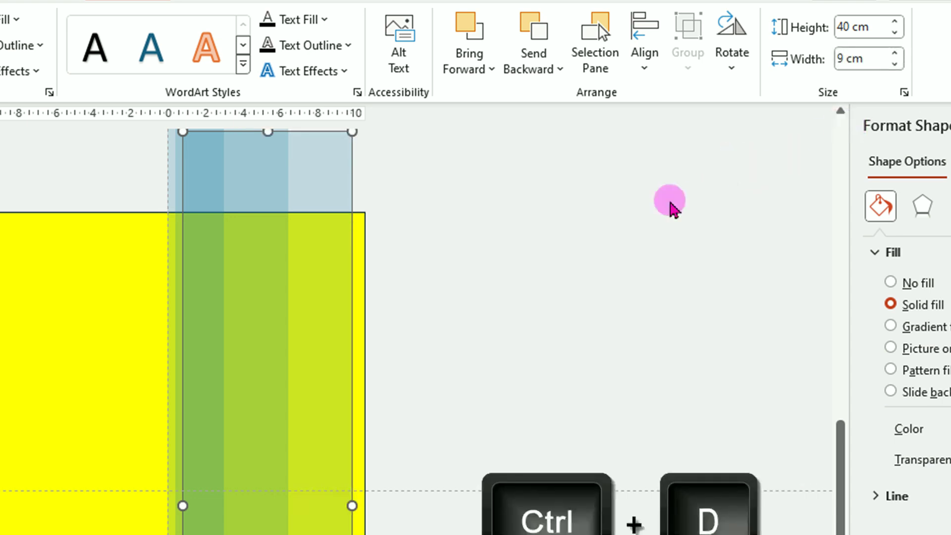
click(879, 58)
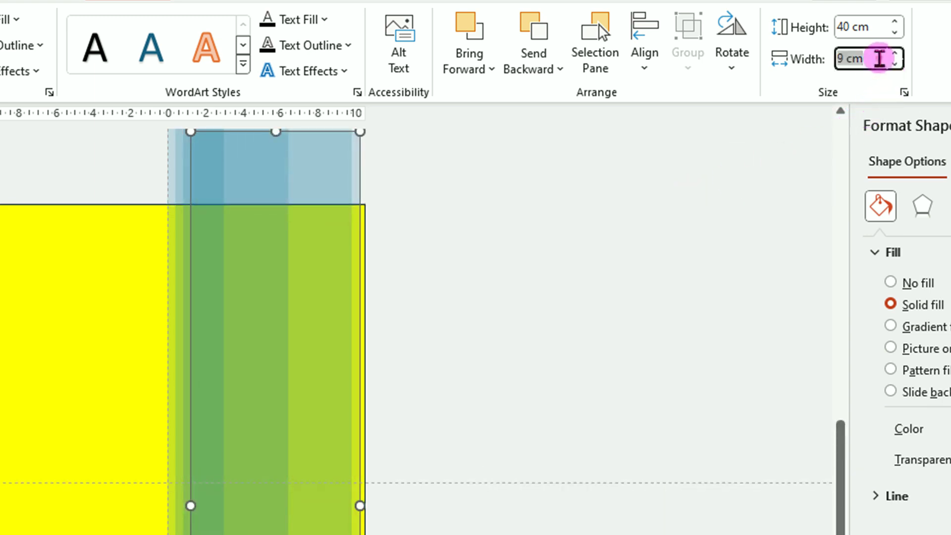
text(12)
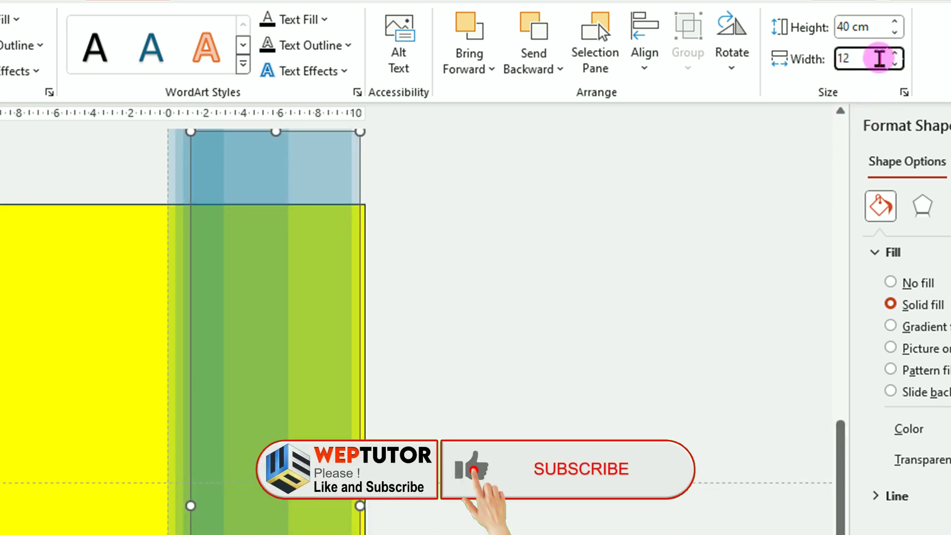
key(Return)
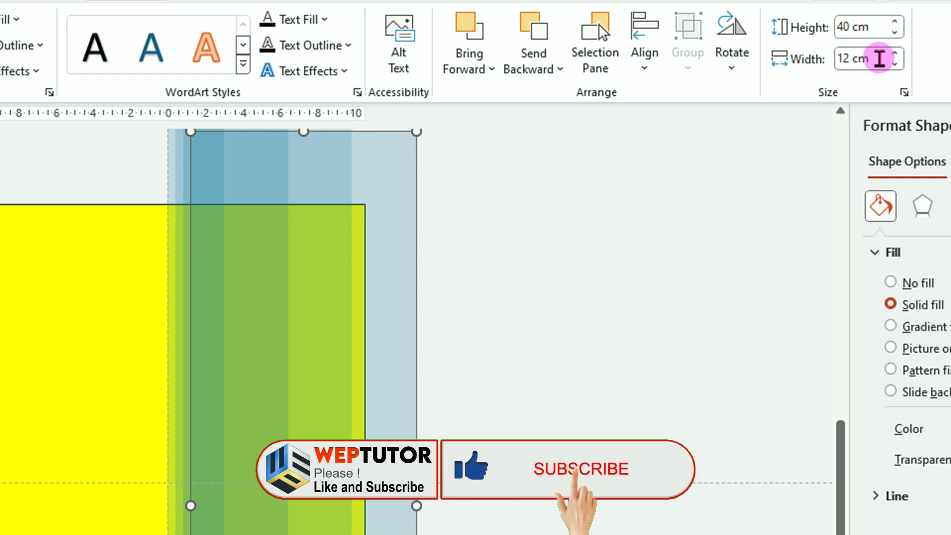
key(ctrl+d)
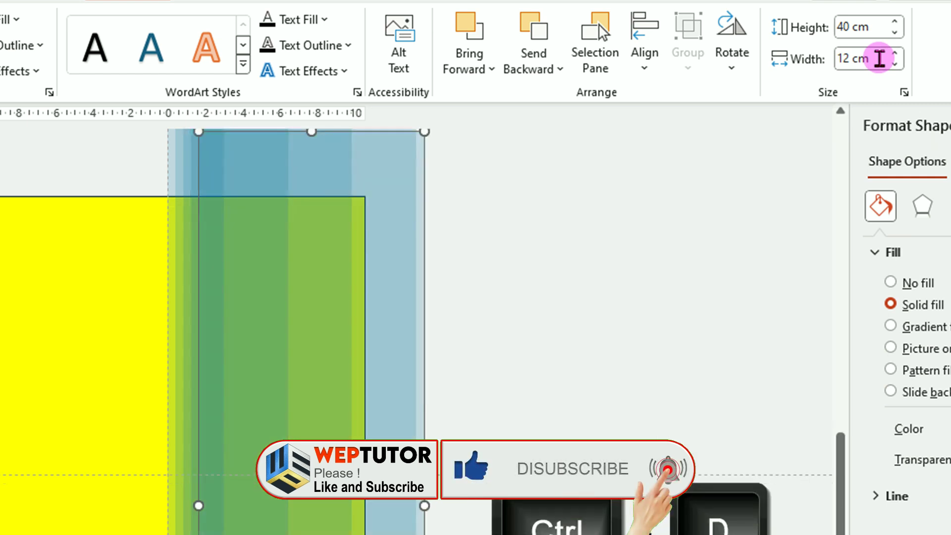
click(880, 59)
text(15)
key(Return)
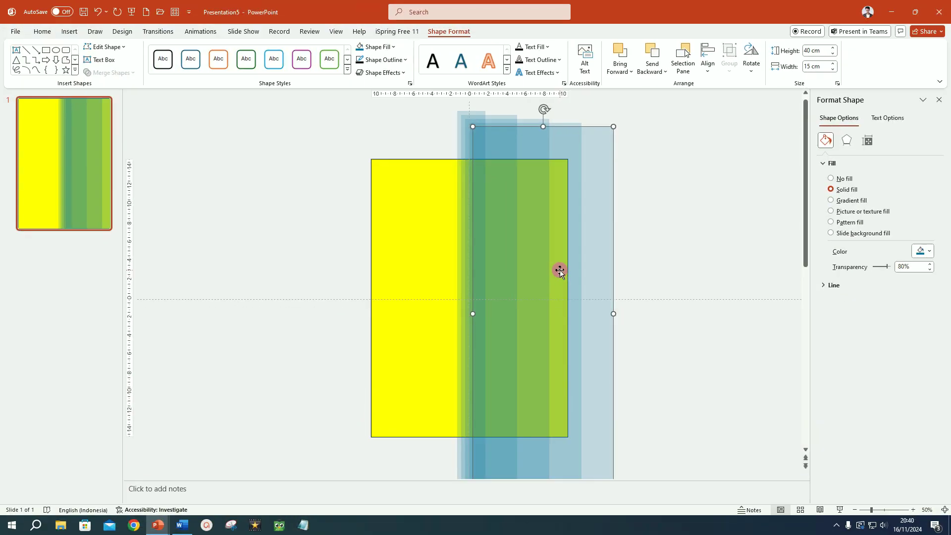
ctrl+scroll(669, 241, down, 2)
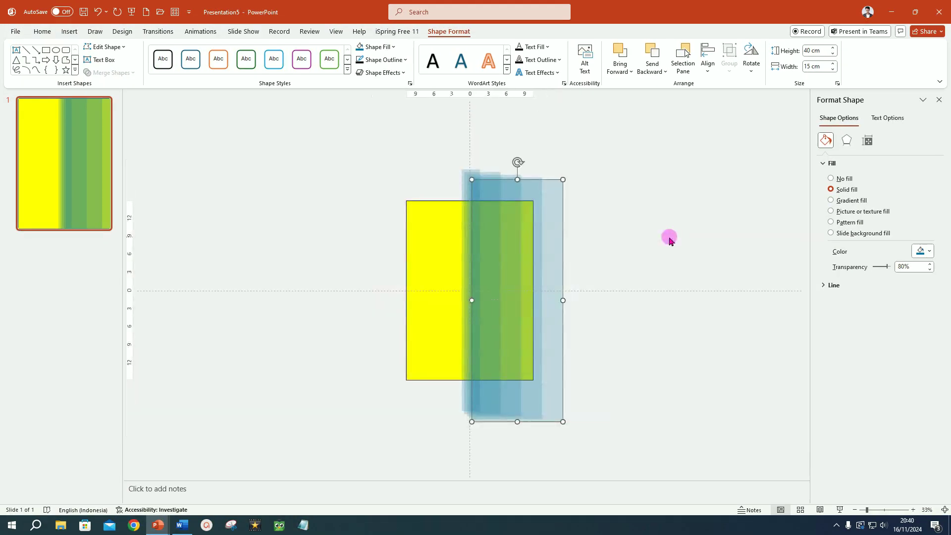
Select all the translucent strips, align them left and top, and group them
drag(436, 129, 646, 459)
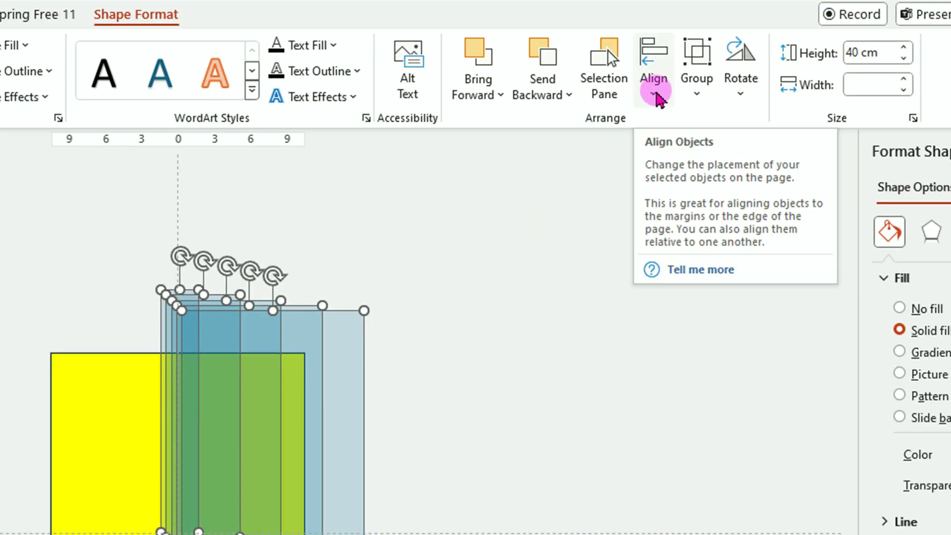
click(709, 71)
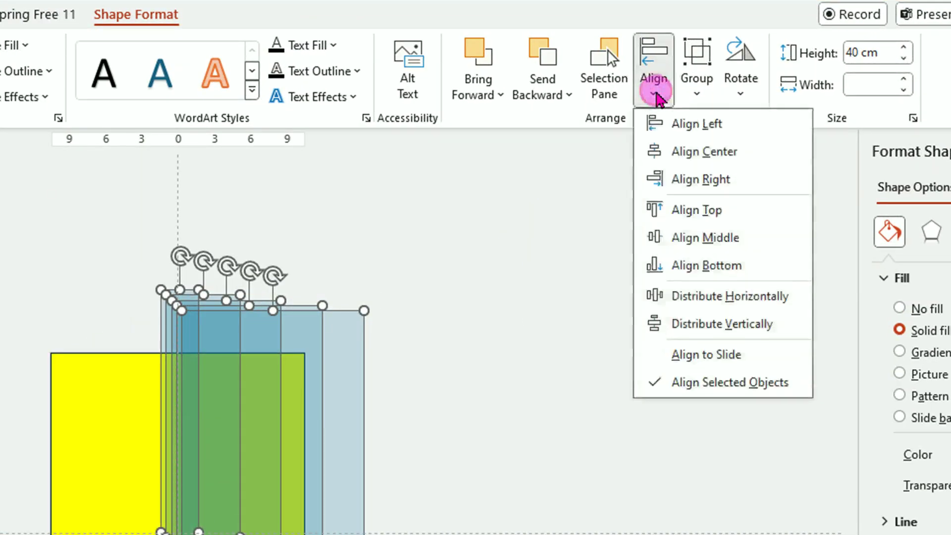
click(704, 130)
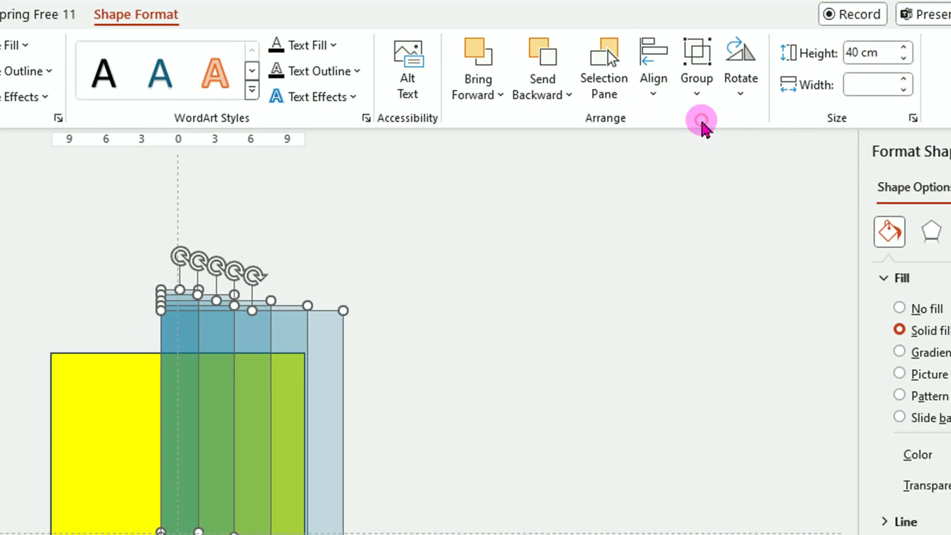
click(657, 94)
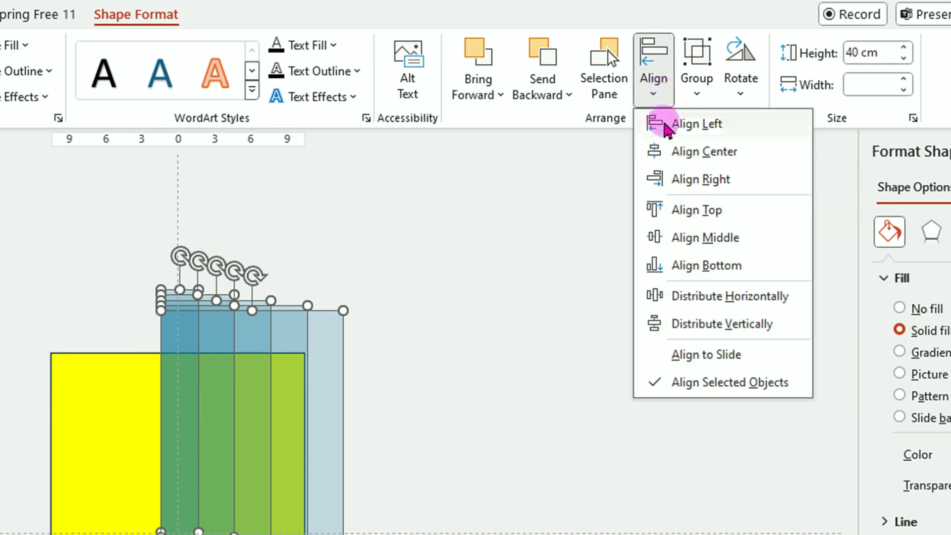
click(687, 209)
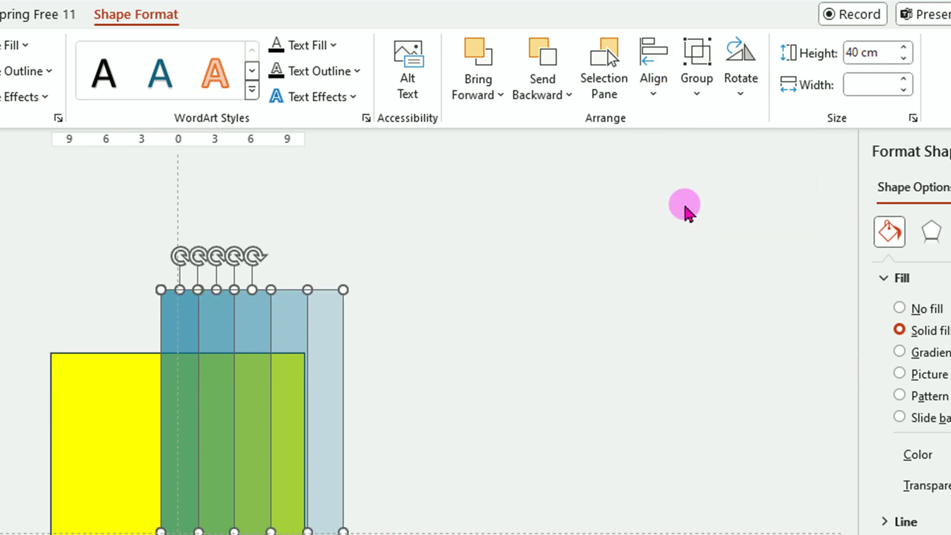
click(698, 95)
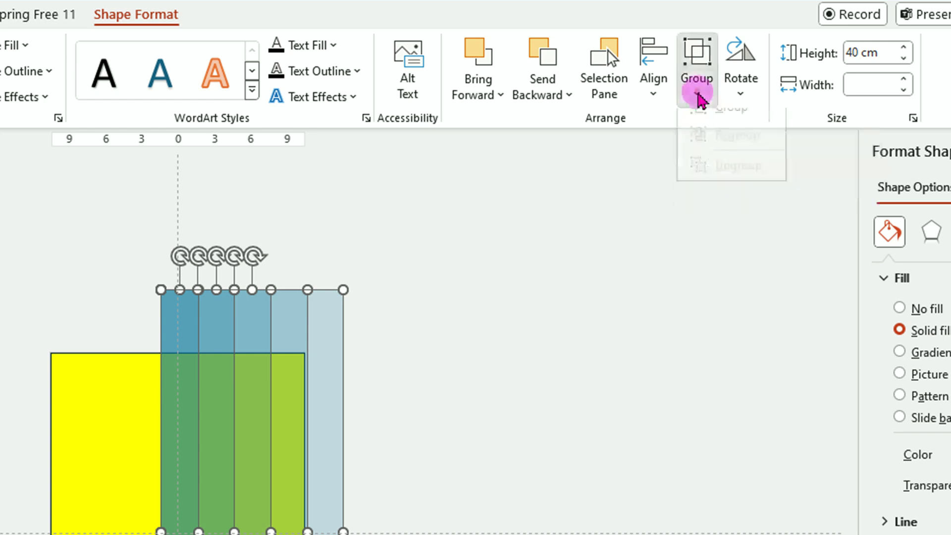
click(728, 125)
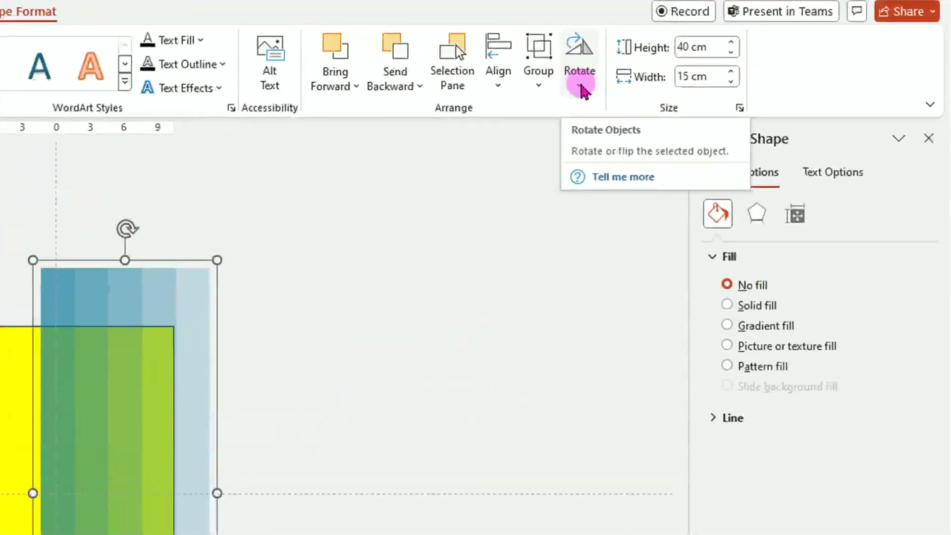
Rotate the grouped strips 30°, position them over the yellow rectangle, and duplicate them
click(752, 71)
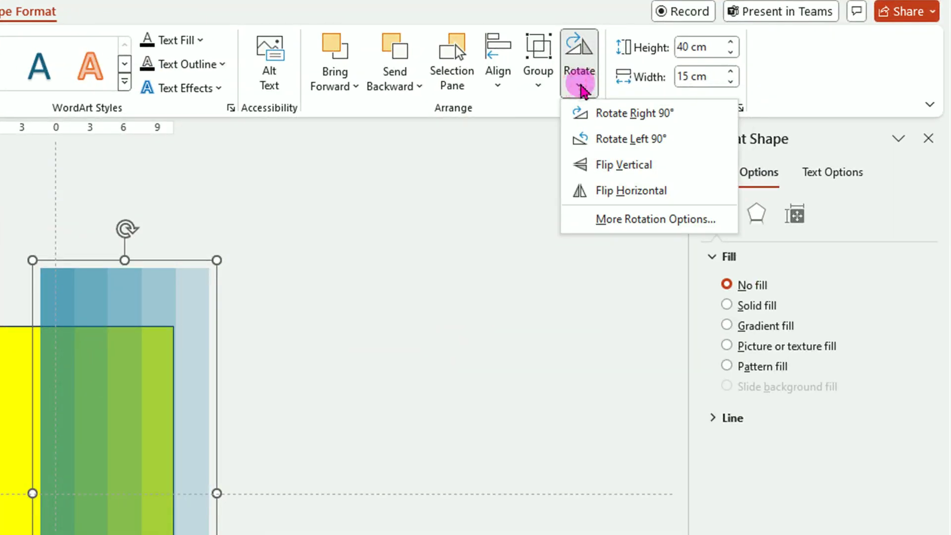
click(648, 219)
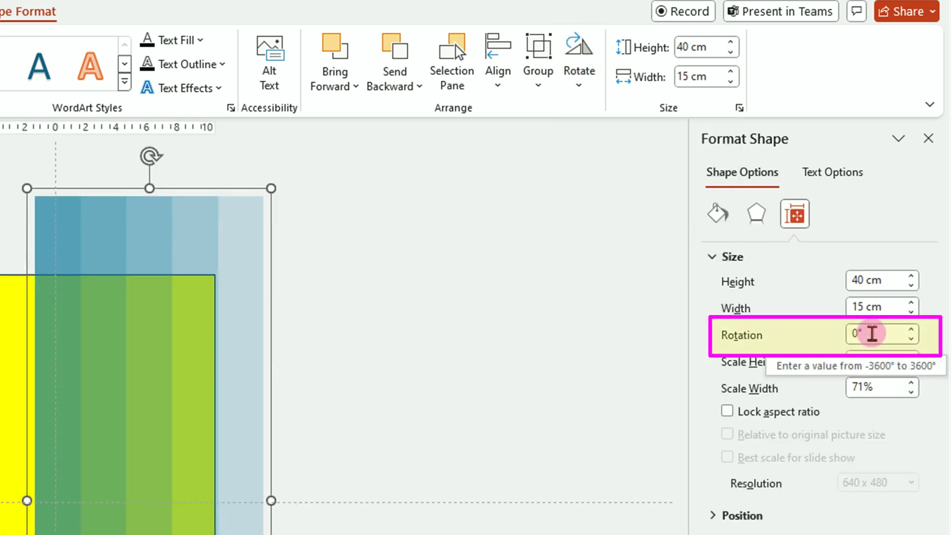
click(872, 334)
text(3)
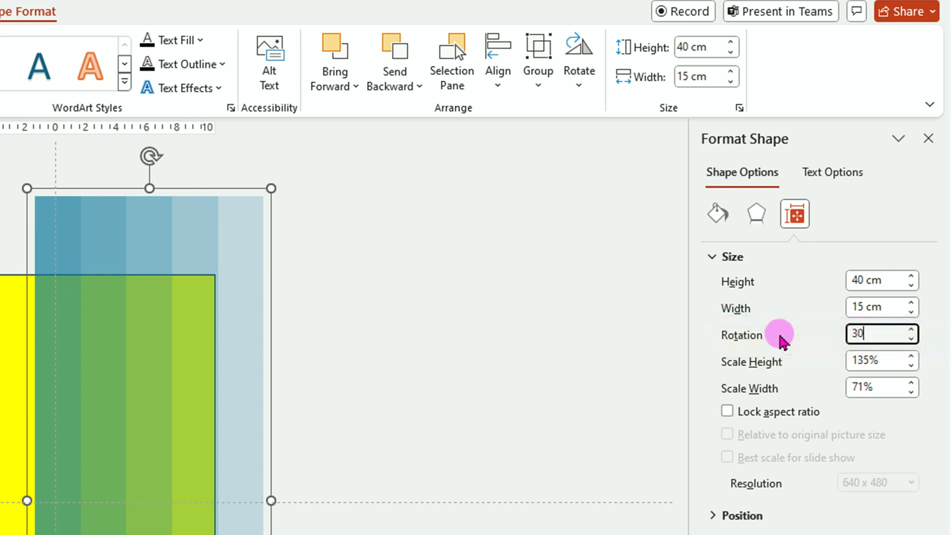
key(Return)
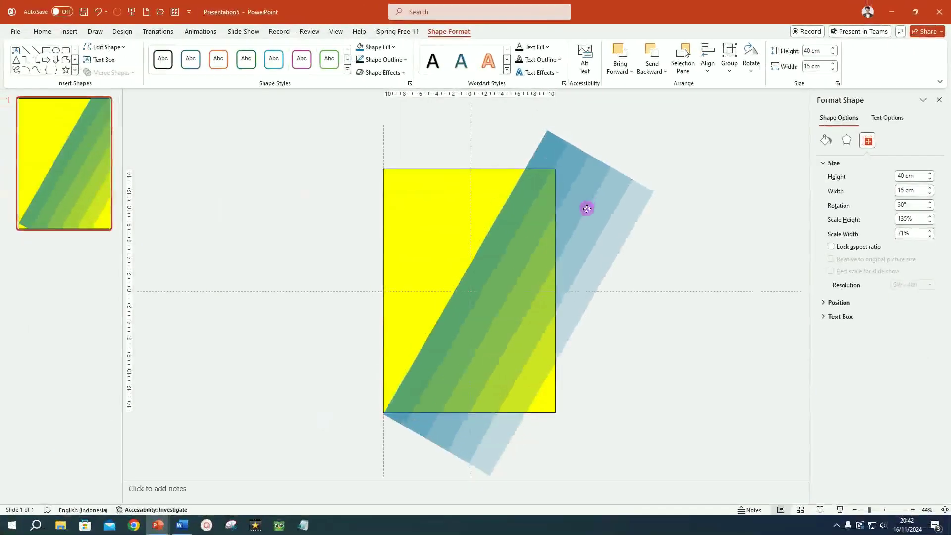
drag(587, 208, 576, 227)
key(ctrl+d)
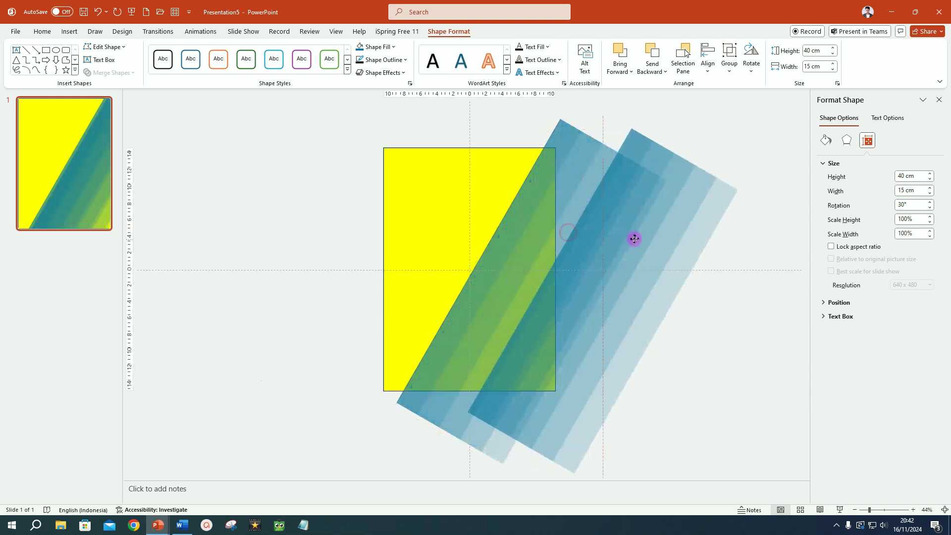
Flip the duplicate stripes horizontally, move them aside, and nudge the original set left
drag(627, 243, 639, 239)
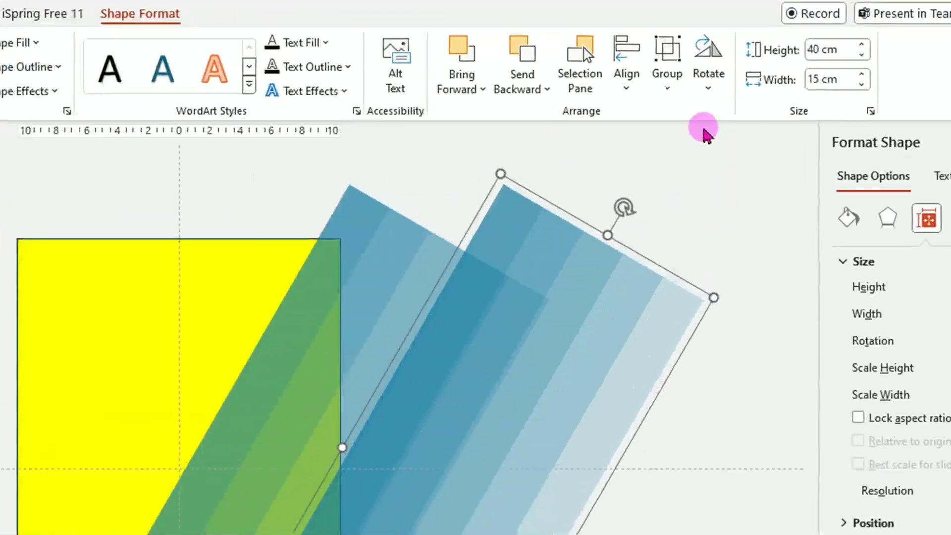
click(729, 81)
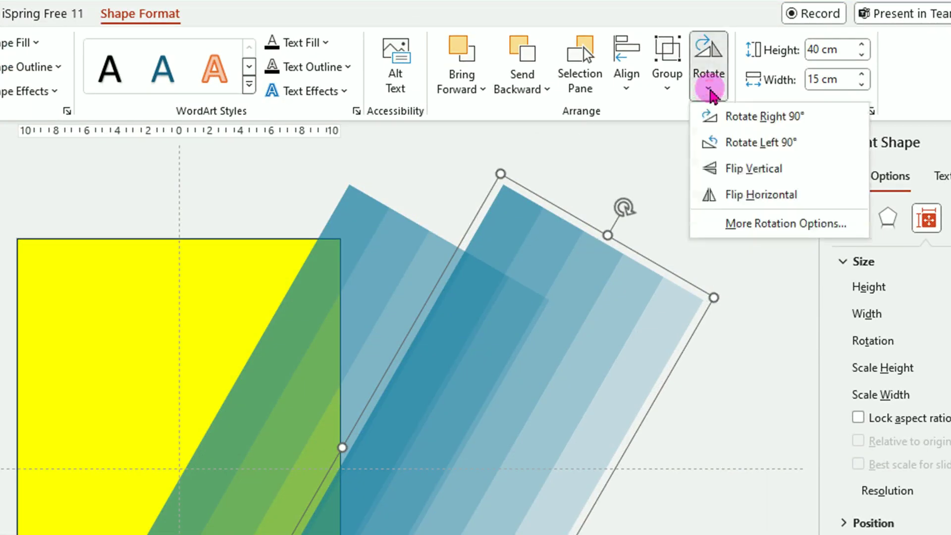
click(749, 195)
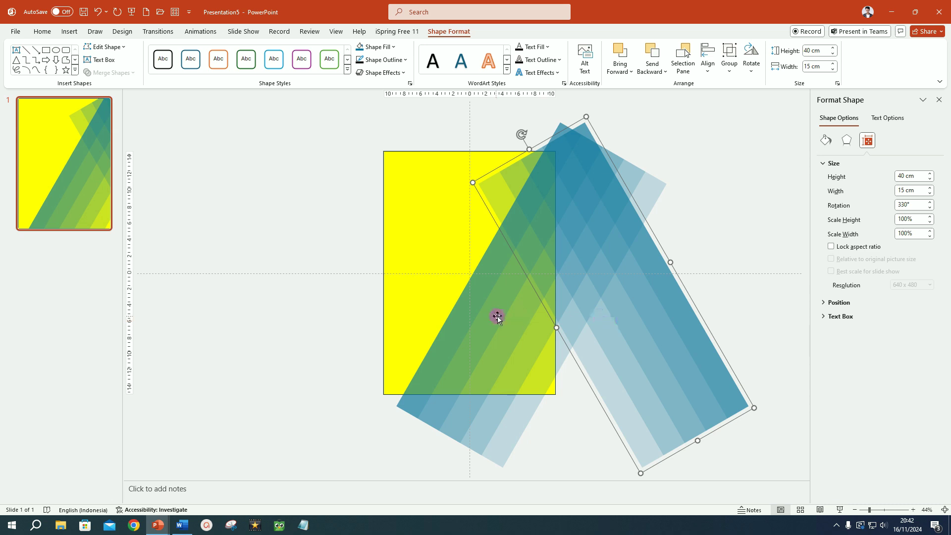
drag(604, 306, 214, 320)
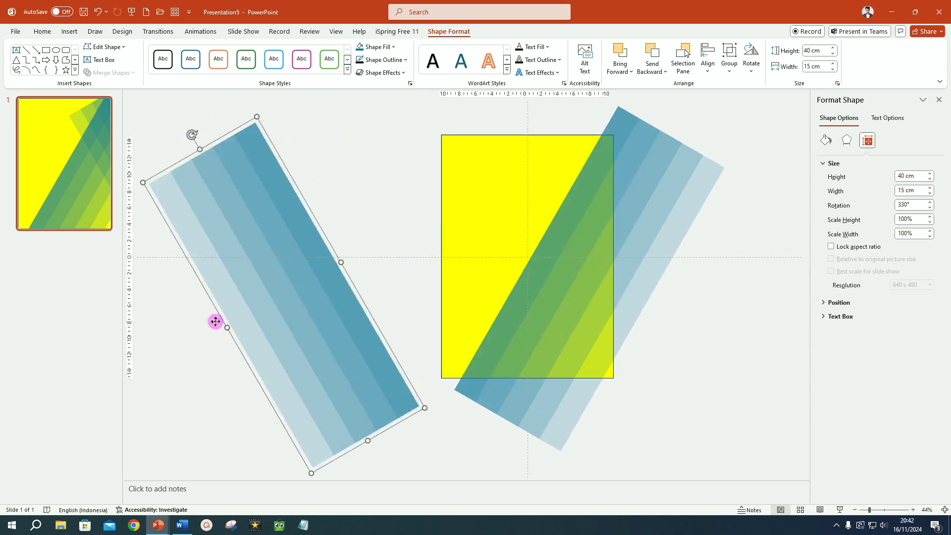
click(648, 247)
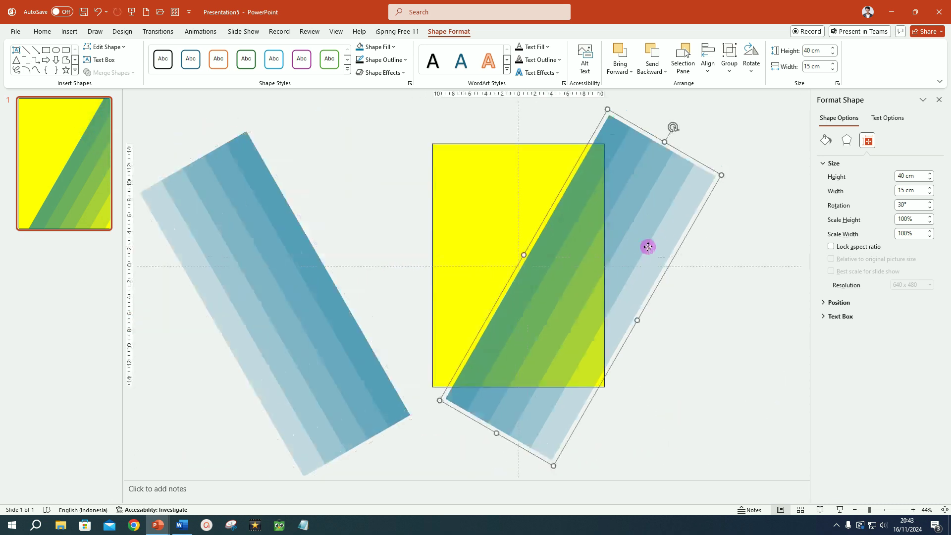
key(Left)
key(Left)
key(Left)
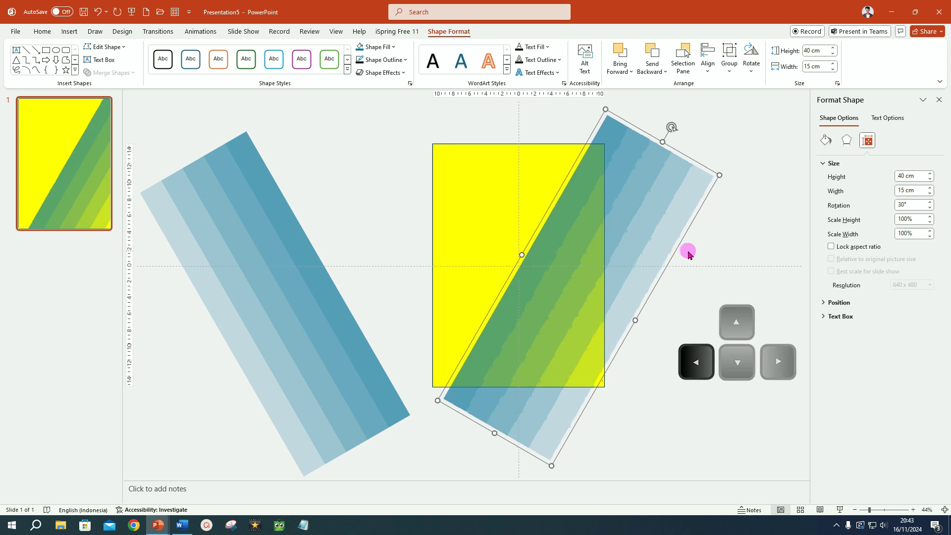
key(Left)
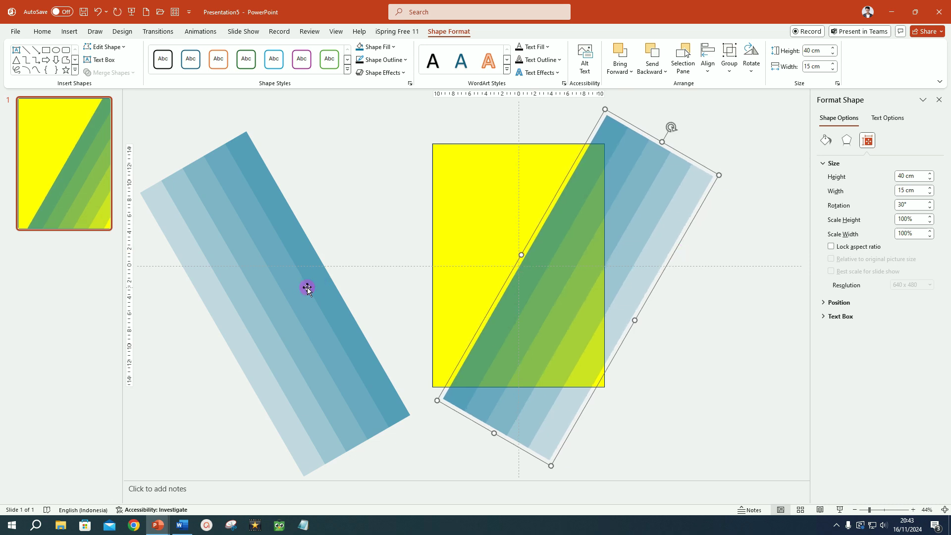
Lay the mirrored stripes across the yellow rectangle so both sets cross into a lattice
click(307, 288)
drag(286, 293, 583, 229)
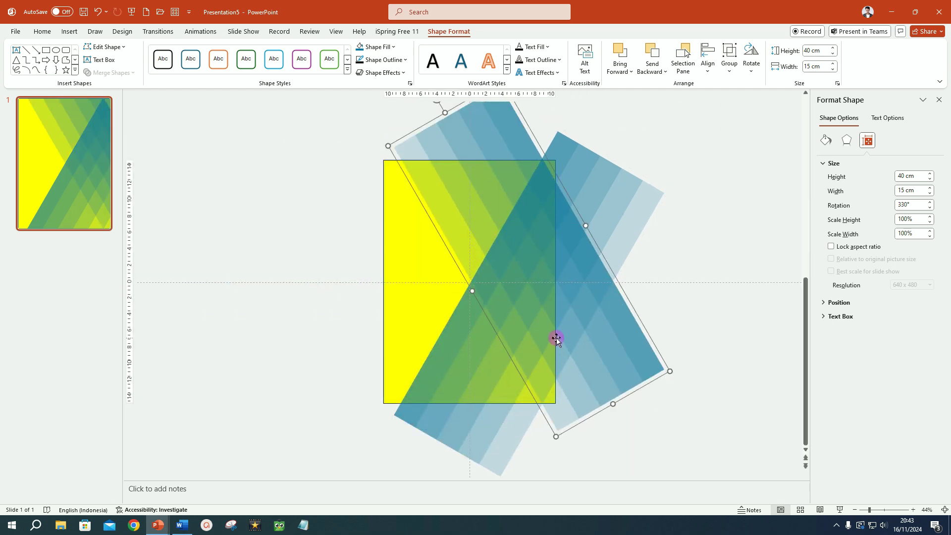
scroll(557, 338, up, 5)
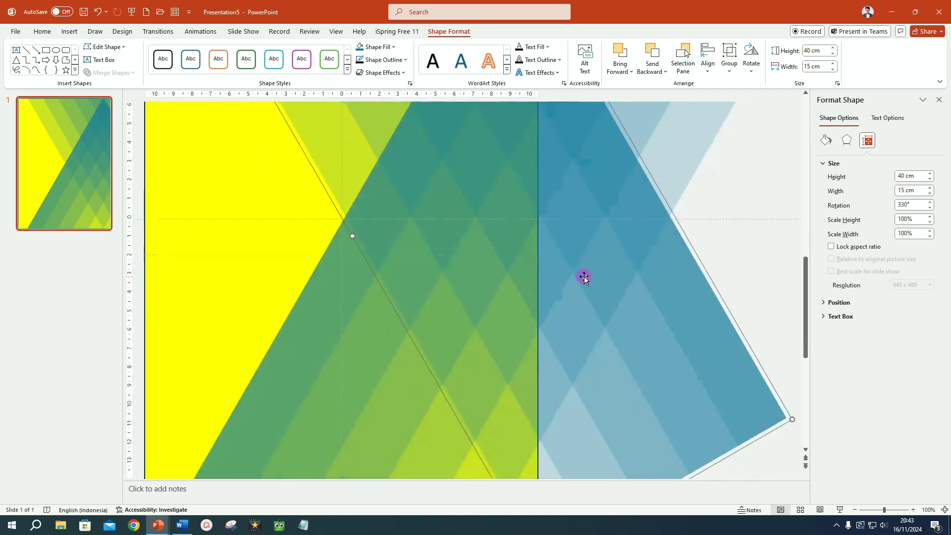
key(Down)
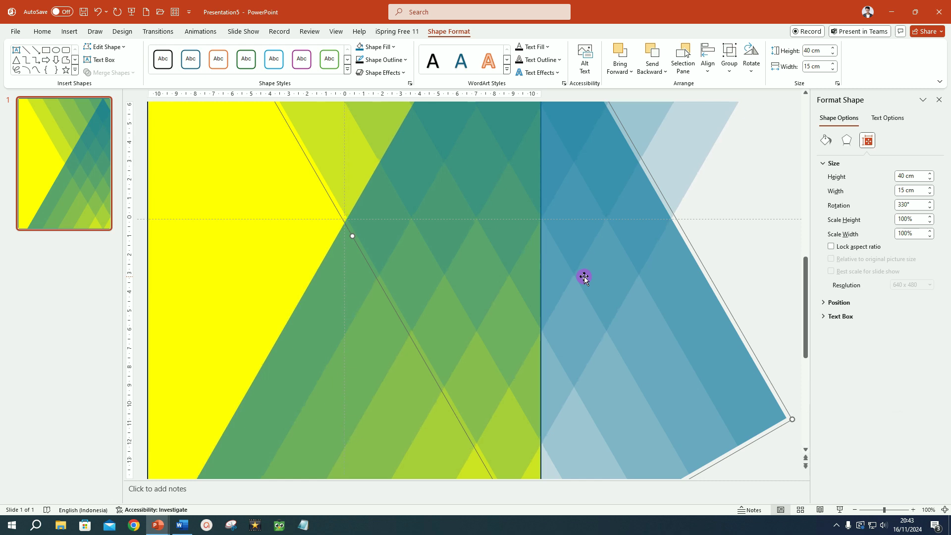
scroll(502, 183, up, 2)
scroll(503, 183, up, 2)
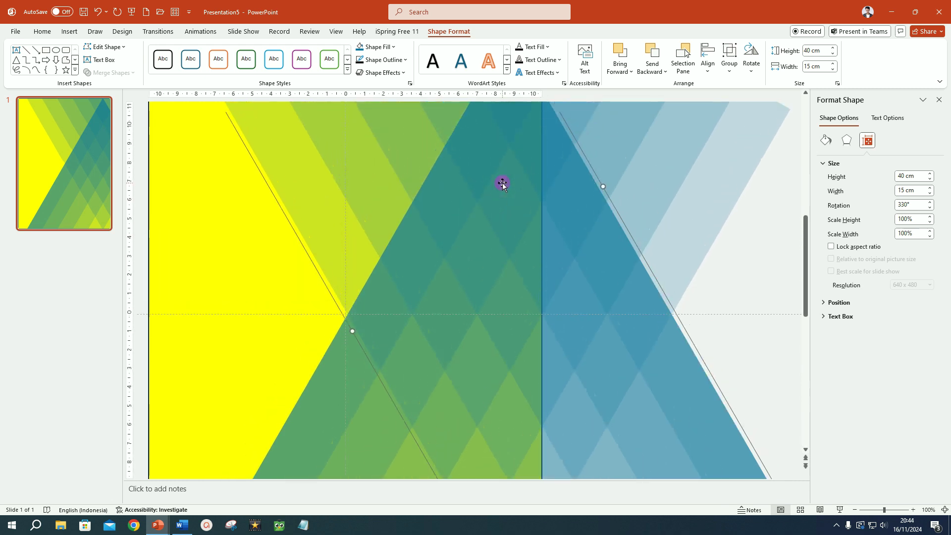
scroll(502, 182, up, 2)
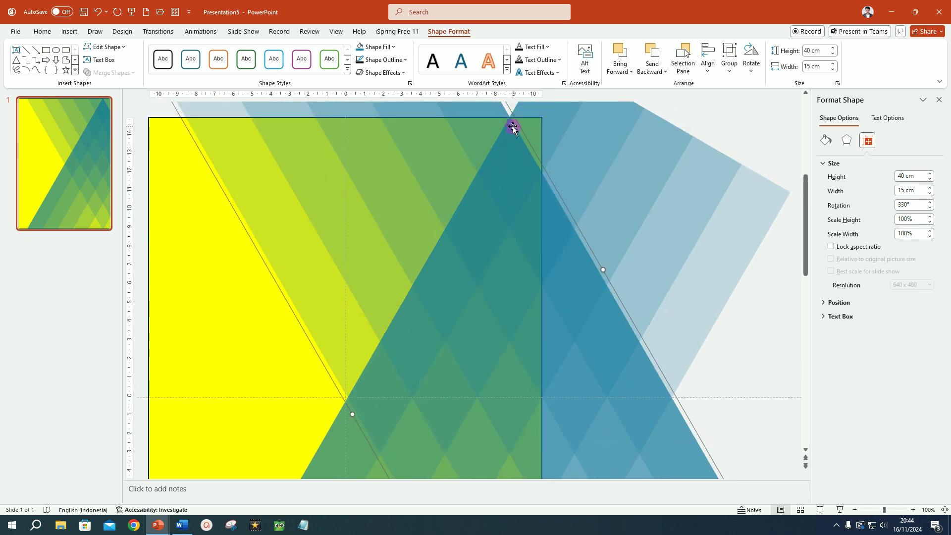
ctrl+scroll(486, 242, down, 3)
ctrl+scroll(486, 242, down, 2)
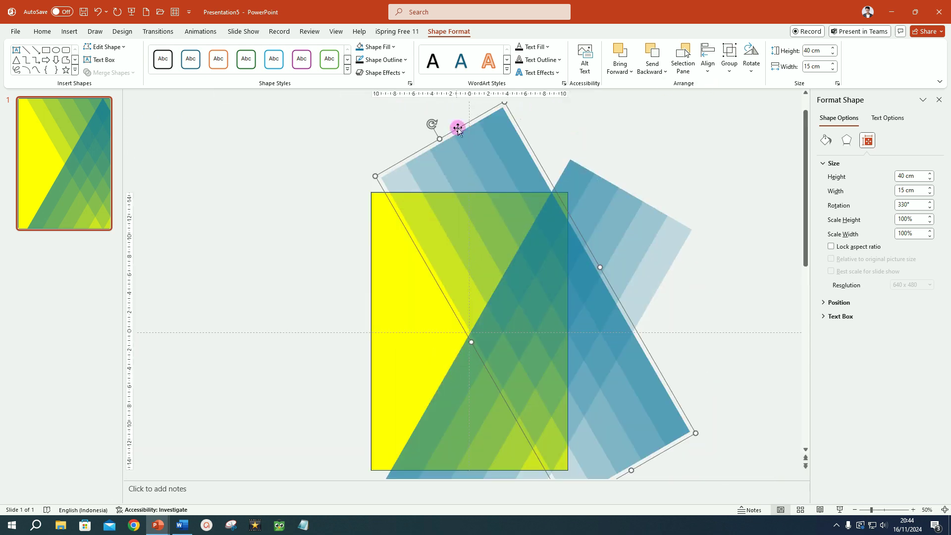
Ungroup both striped sets, left and right, into individual strips
click(458, 129)
click(734, 74)
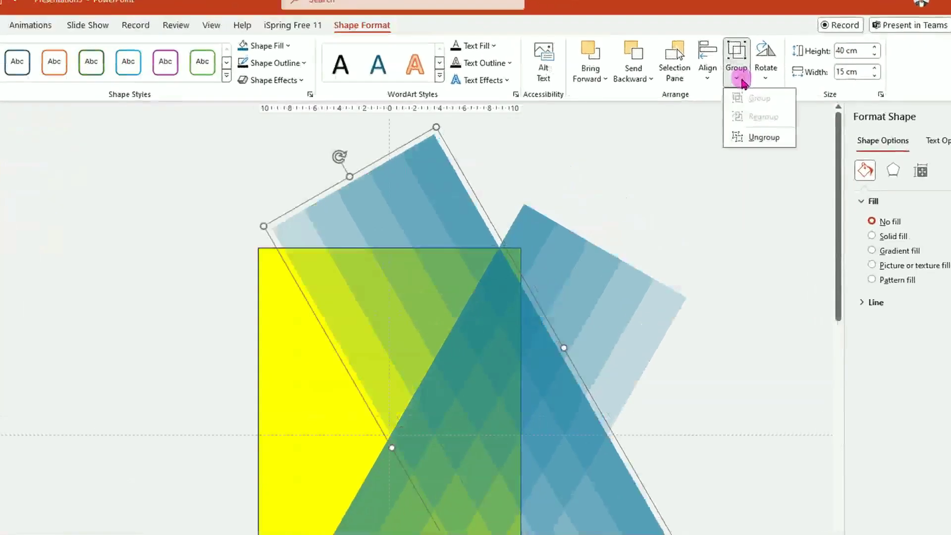
click(744, 119)
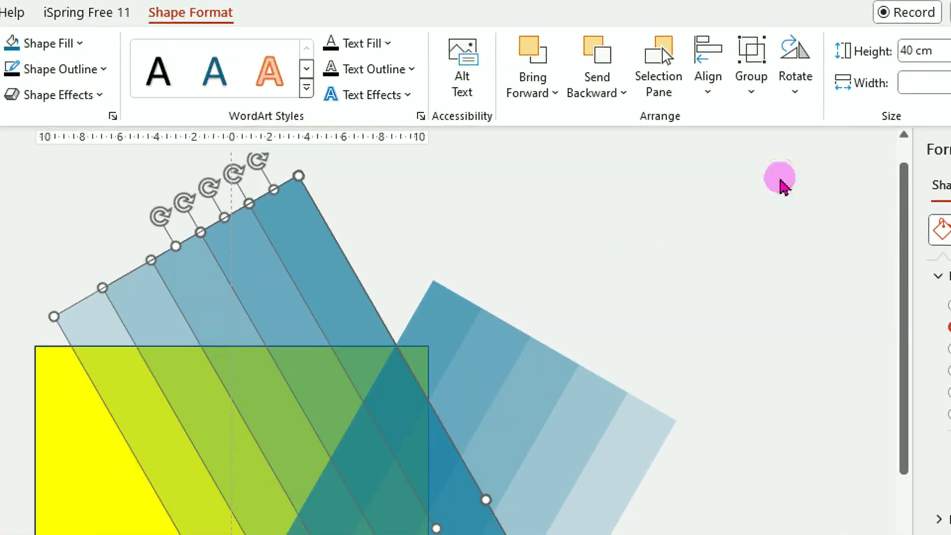
click(599, 409)
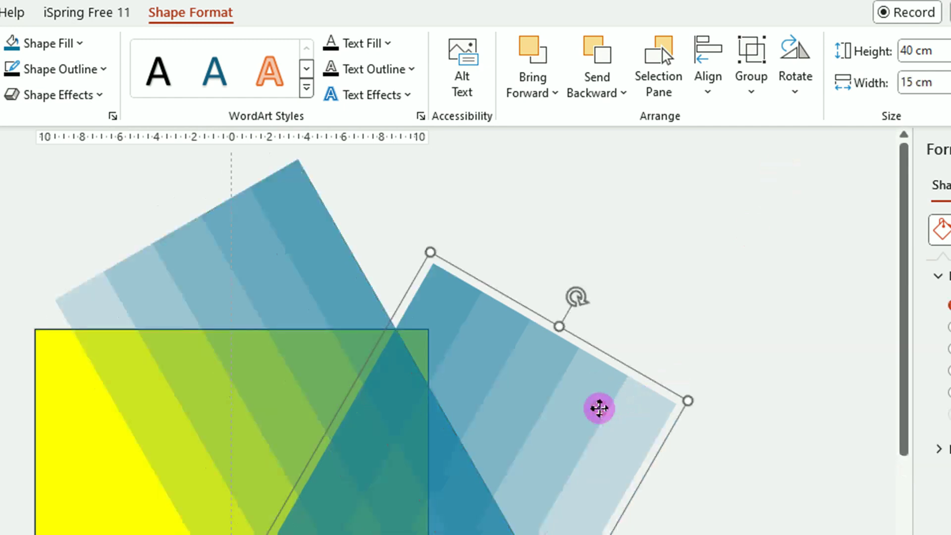
click(753, 95)
click(785, 187)
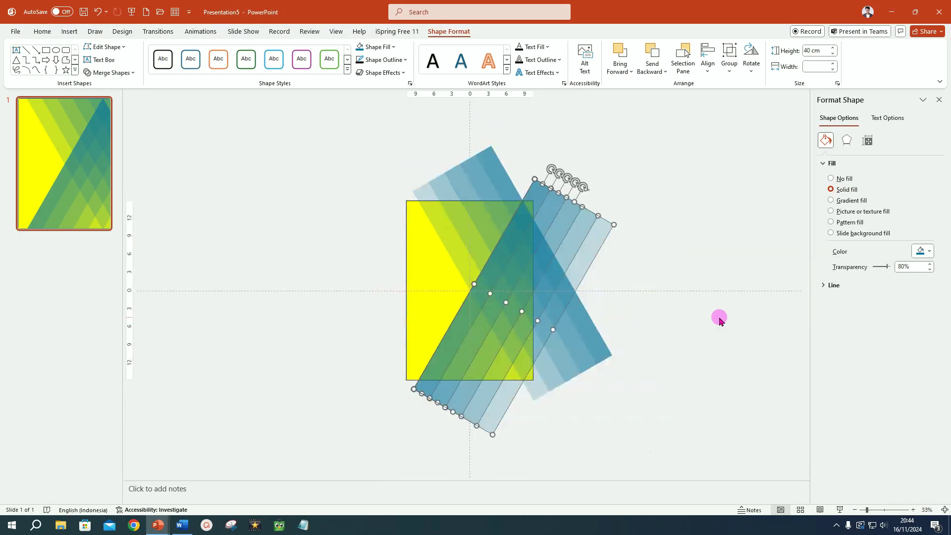
Drag a selection box around all the shapes on the slide
click(707, 320)
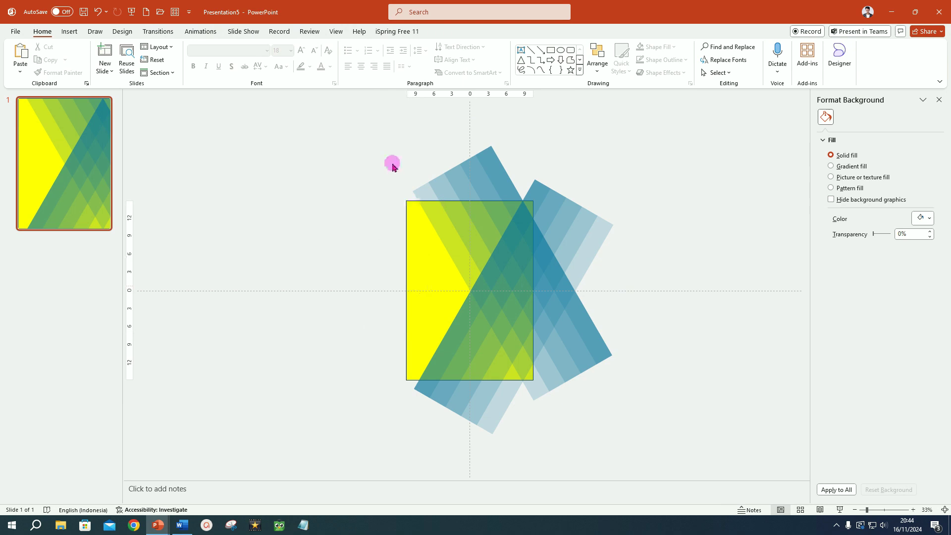
drag(344, 126, 683, 473)
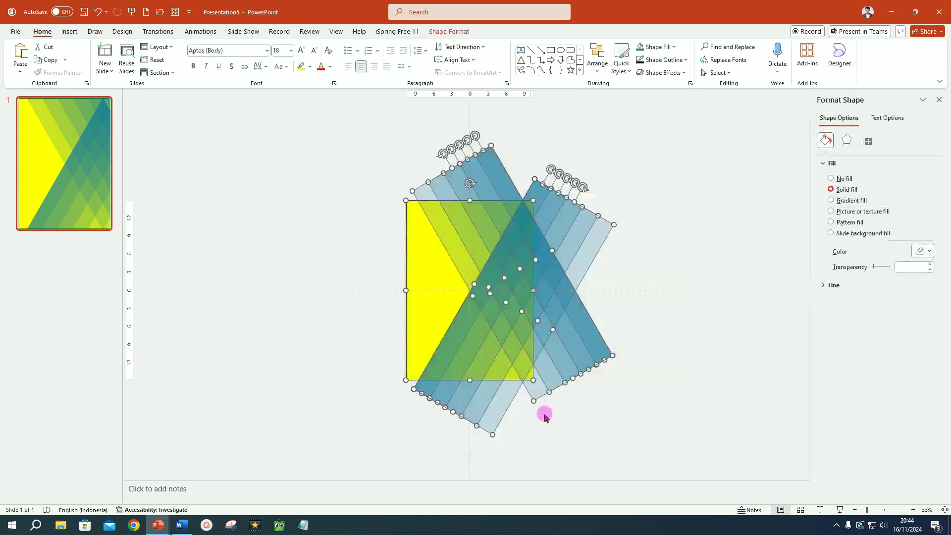
scroll(448, 328, up, 2)
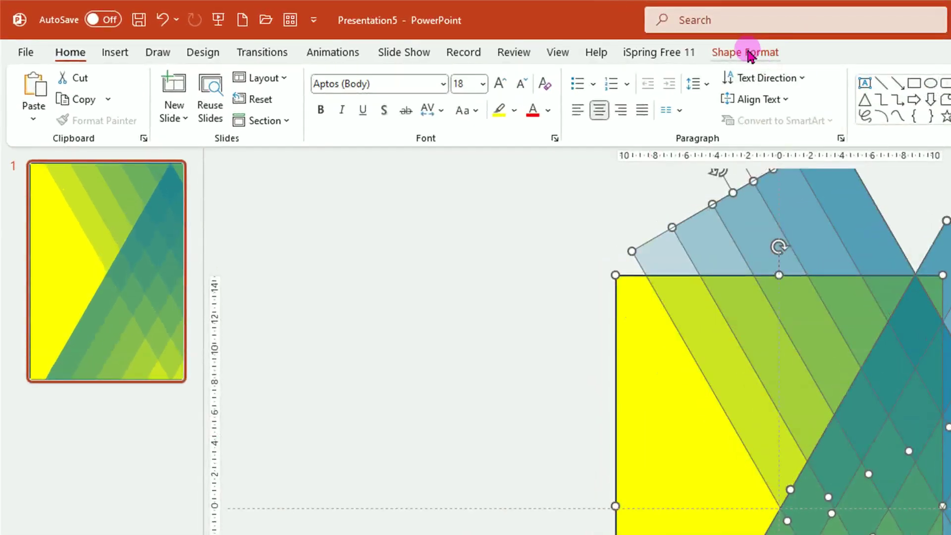
Fragment the overlapping rectangle and stripes into separate pieces with Merge Shapes
click(748, 53)
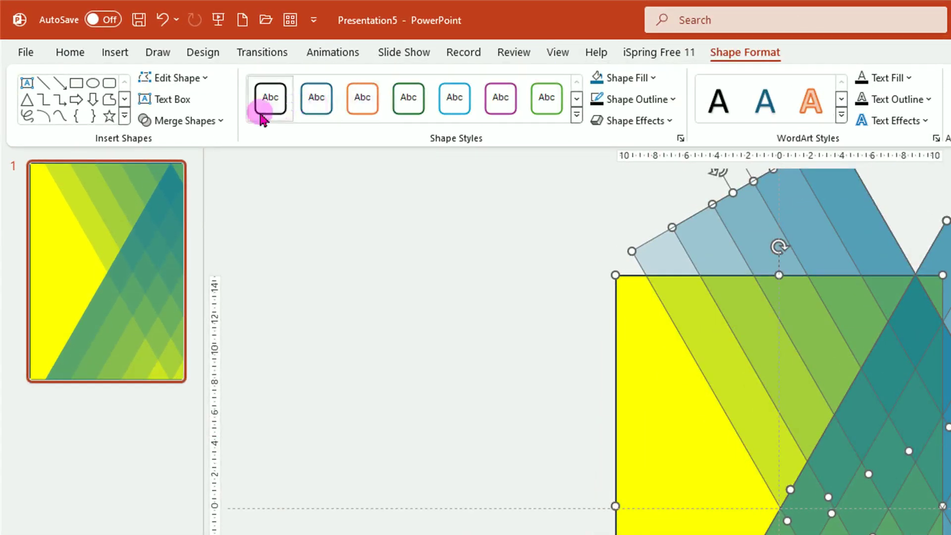
click(201, 122)
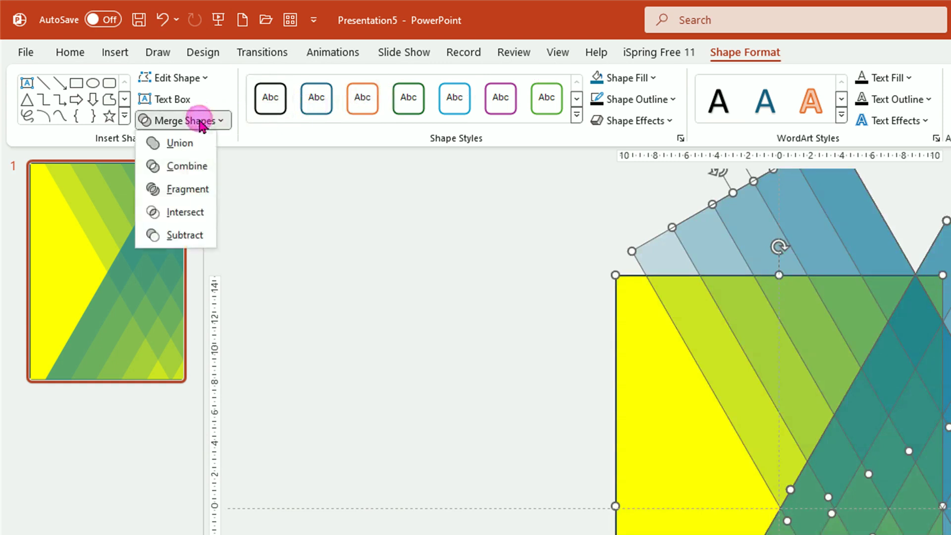
click(190, 192)
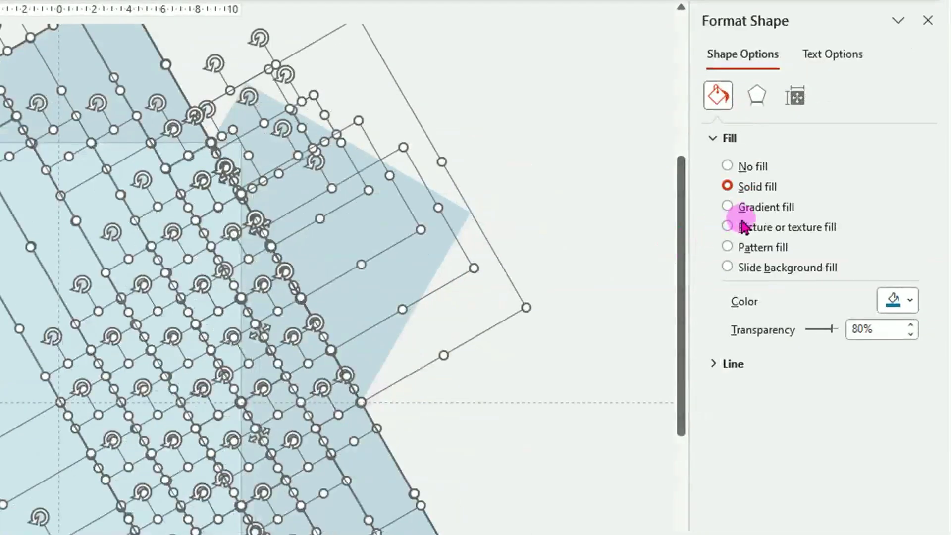
Fill all the pieces with a bright blue radial preset gradient
click(727, 207)
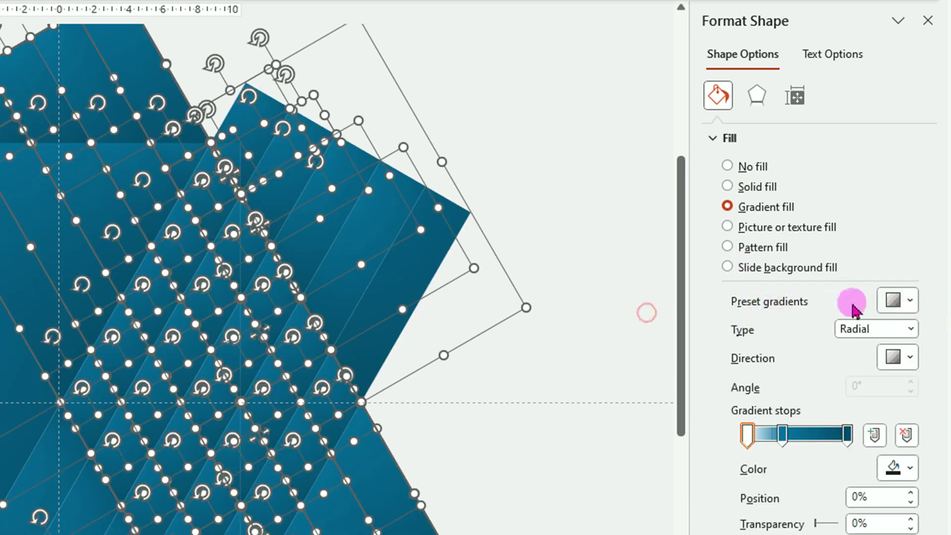
click(911, 302)
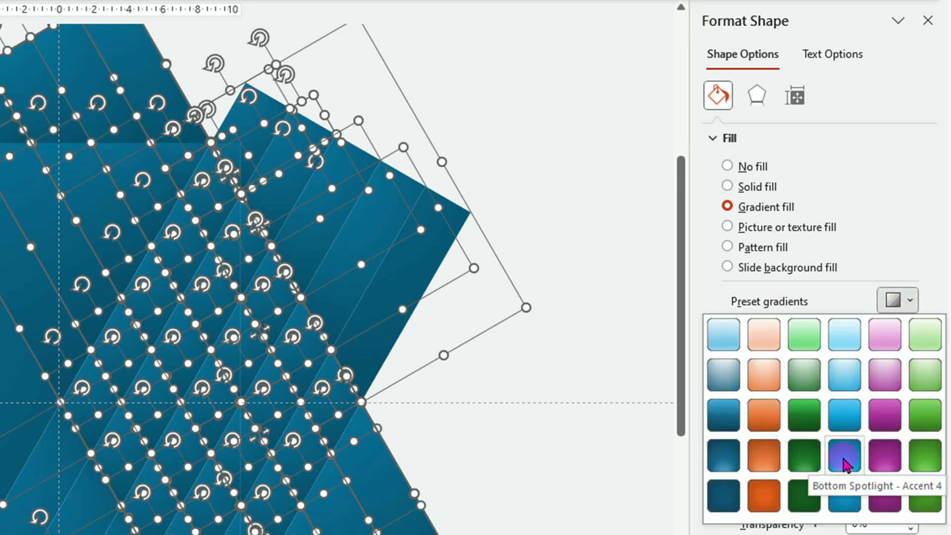
click(845, 458)
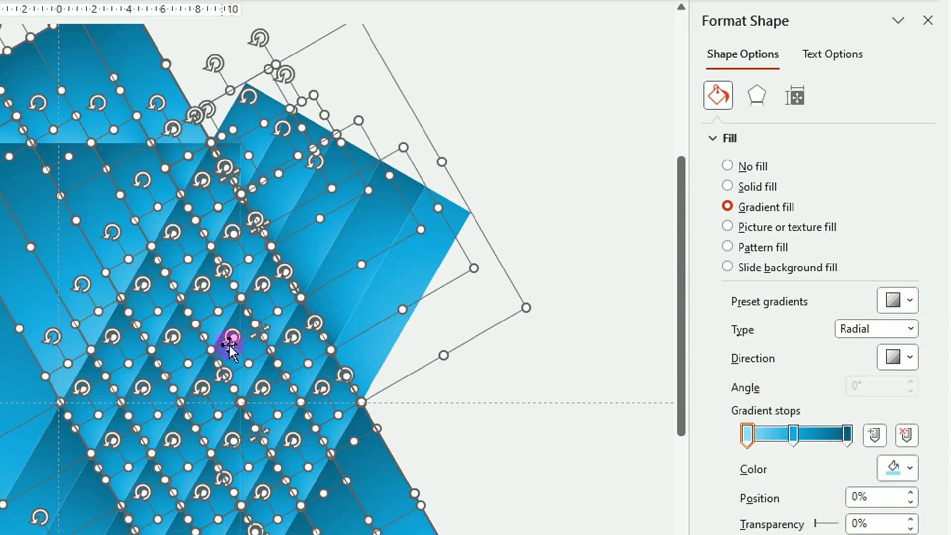
click(540, 379)
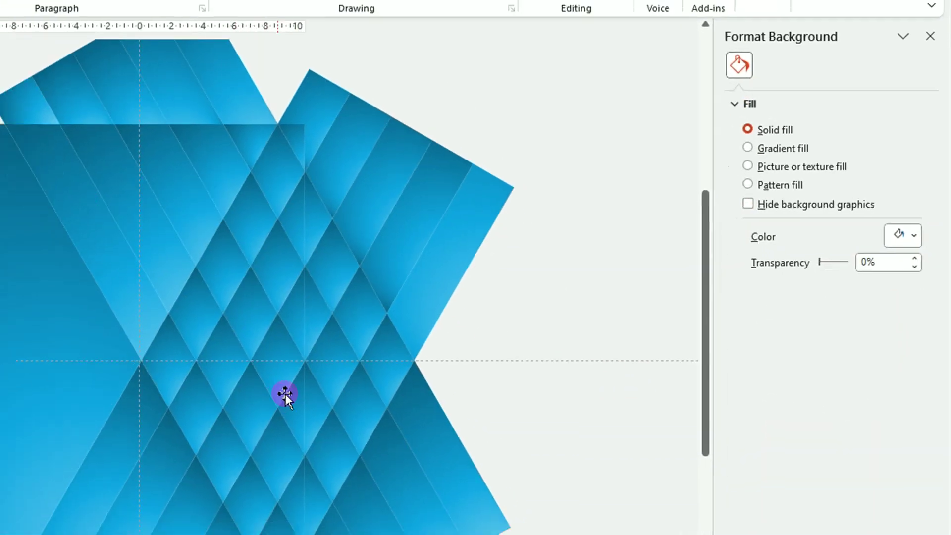
Delete the small leftover shards along the bottom of the slide
ctrl+scroll(604, 308, down, 2)
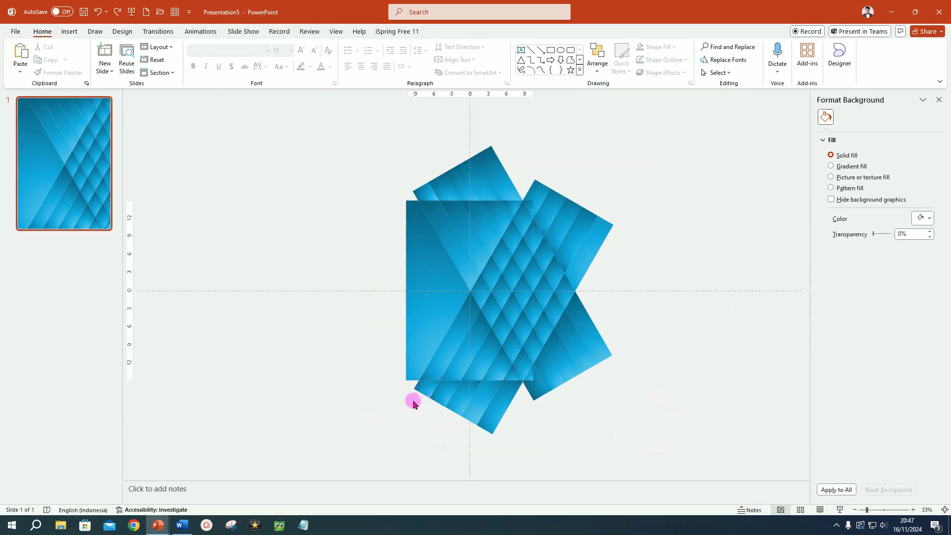
click(418, 396)
key(Delete)
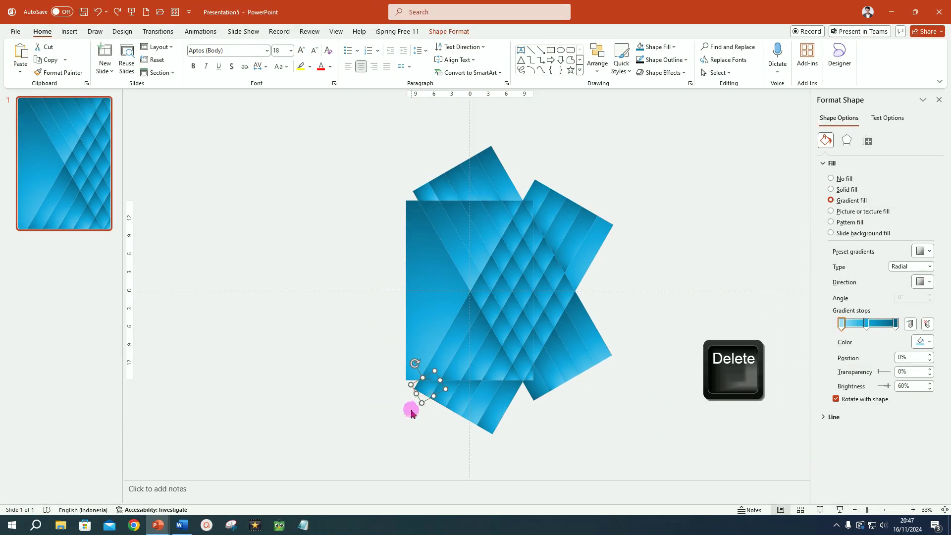
key(Delete)
click(439, 394)
key(Delete)
click(478, 400)
key(Delete)
click(542, 397)
click(530, 388)
key(Delete)
click(554, 381)
key(Delete)
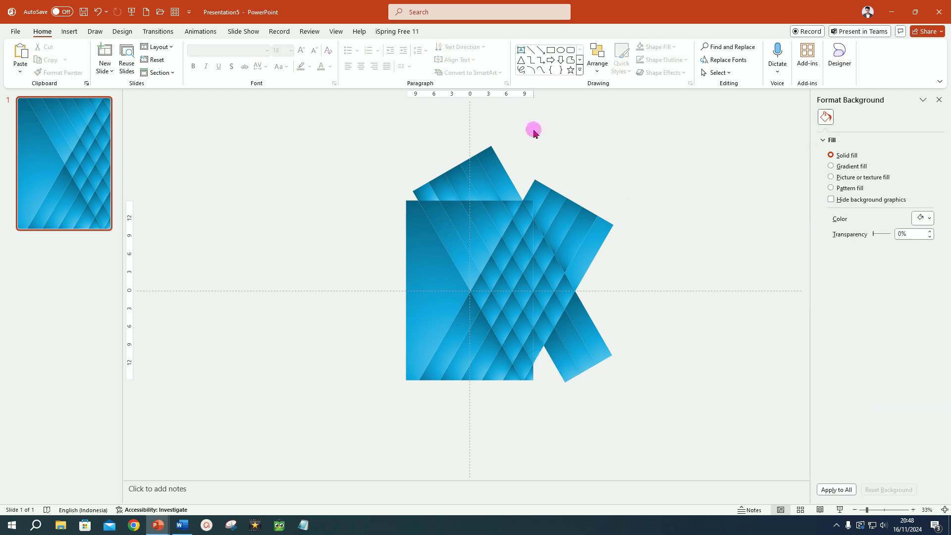
Delete the right-hand strips, the thin diagonal strip and the stray right-edge shards
drag(528, 139, 639, 434)
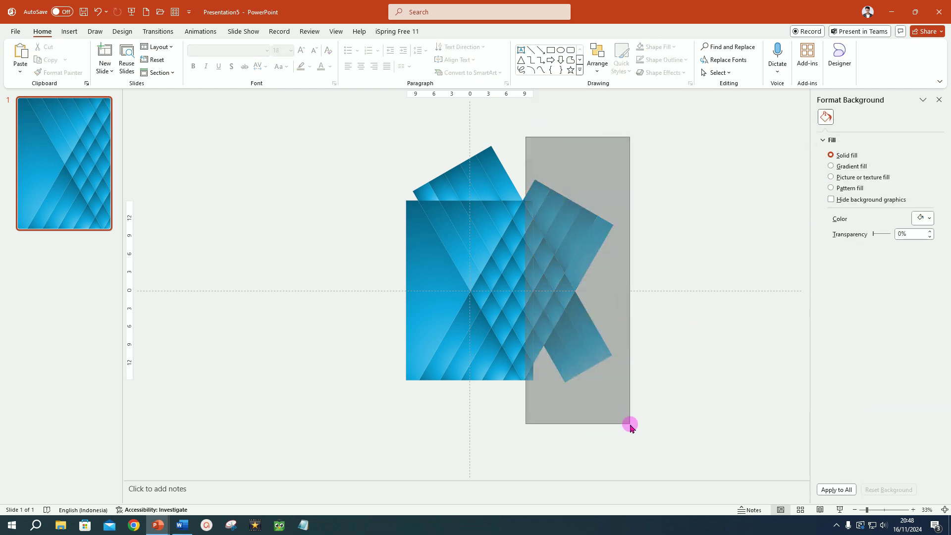
key(Delete)
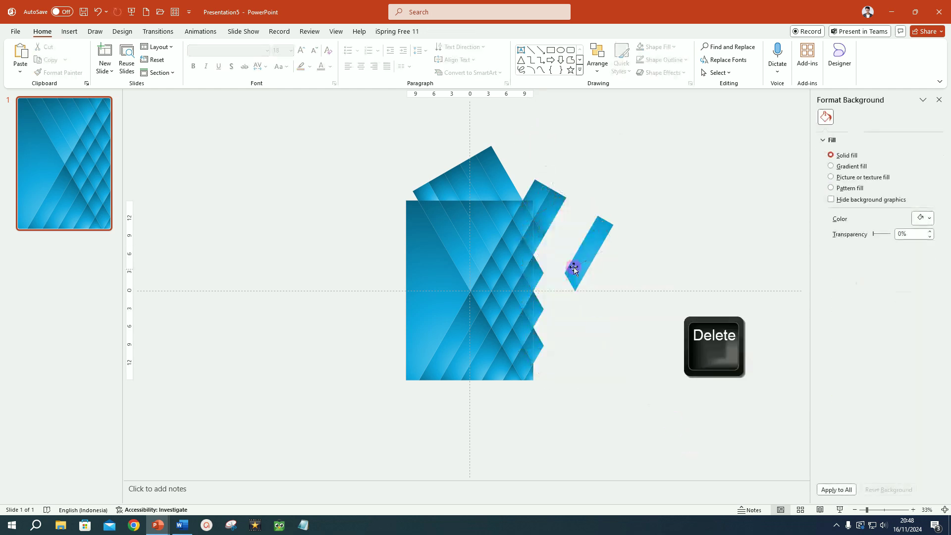
click(574, 268)
key(Delete)
click(548, 201)
key(Delete)
click(543, 191)
key(Delete)
click(542, 277)
key(Delete)
click(538, 308)
key(Delete)
click(544, 347)
Place the white shape over the slide's left side and move the small shape to the top-right edge
drag(483, 181, 429, 290)
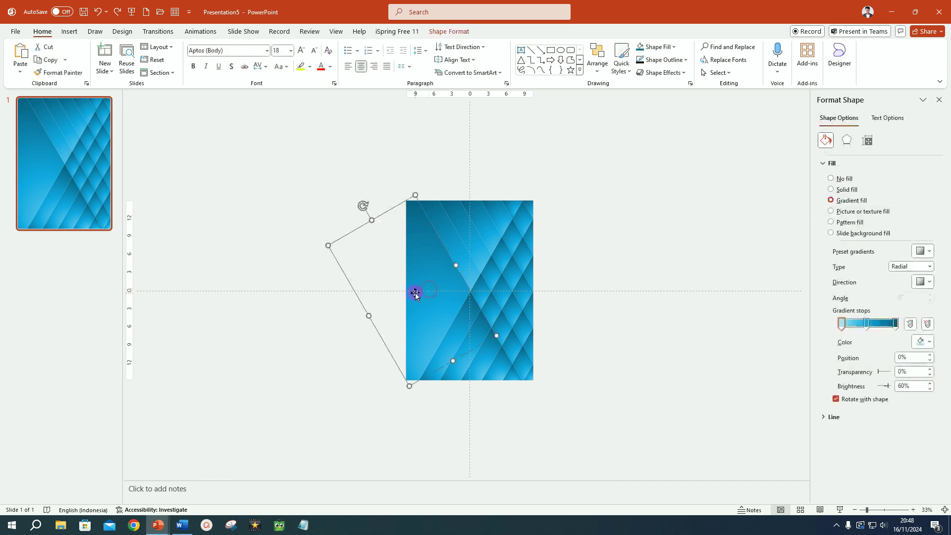
drag(415, 293, 454, 244)
click(474, 233)
click(480, 291)
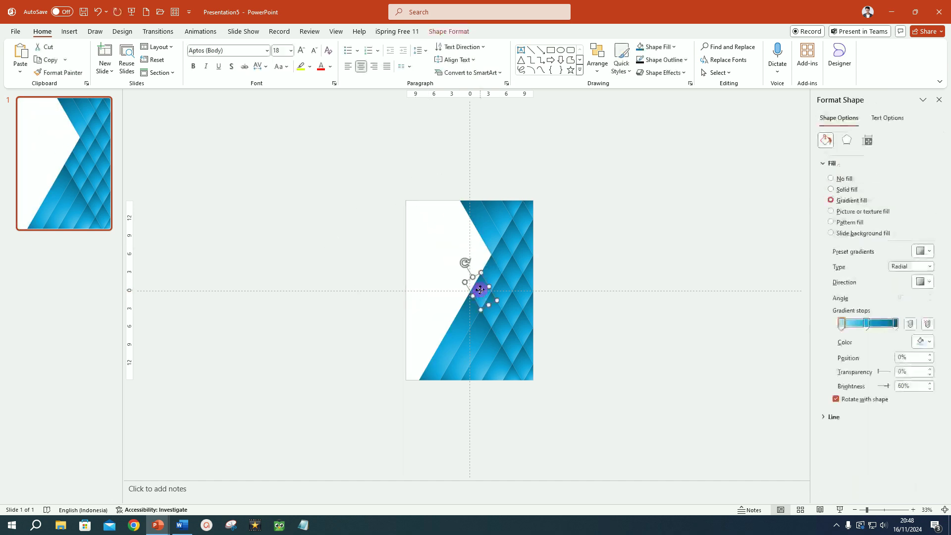
drag(480, 291, 510, 203)
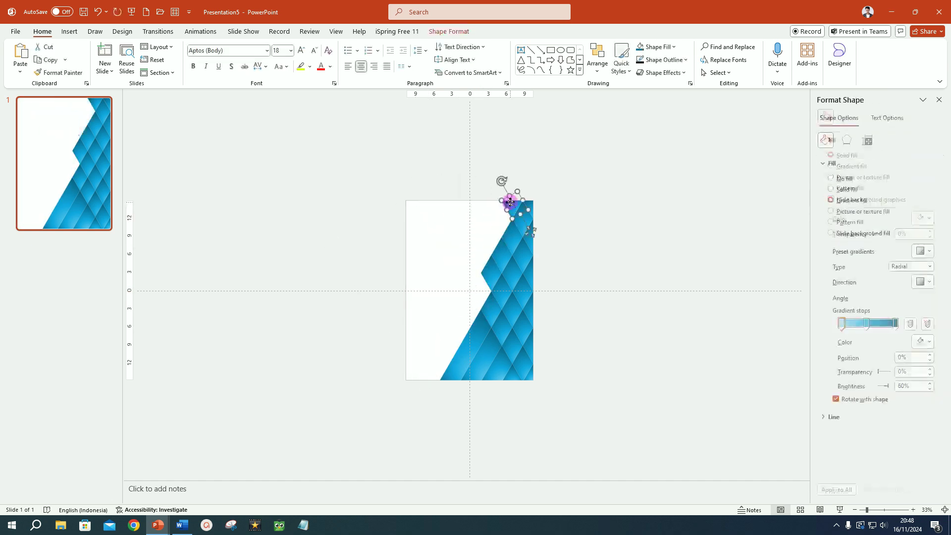
click(597, 382)
scroll(596, 382, up, 5)
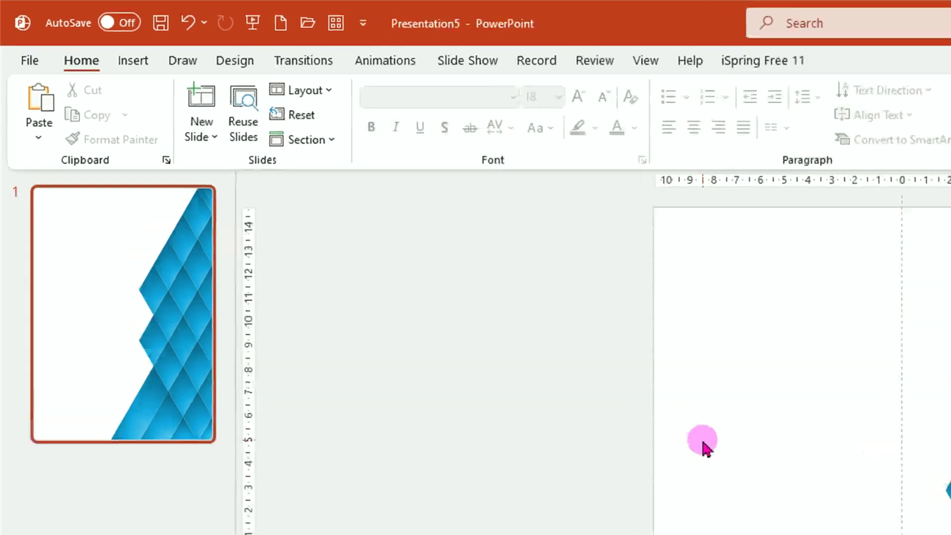
Draw an Arrow: Pentagon shape from the slide's top-left corner across the cover
click(140, 63)
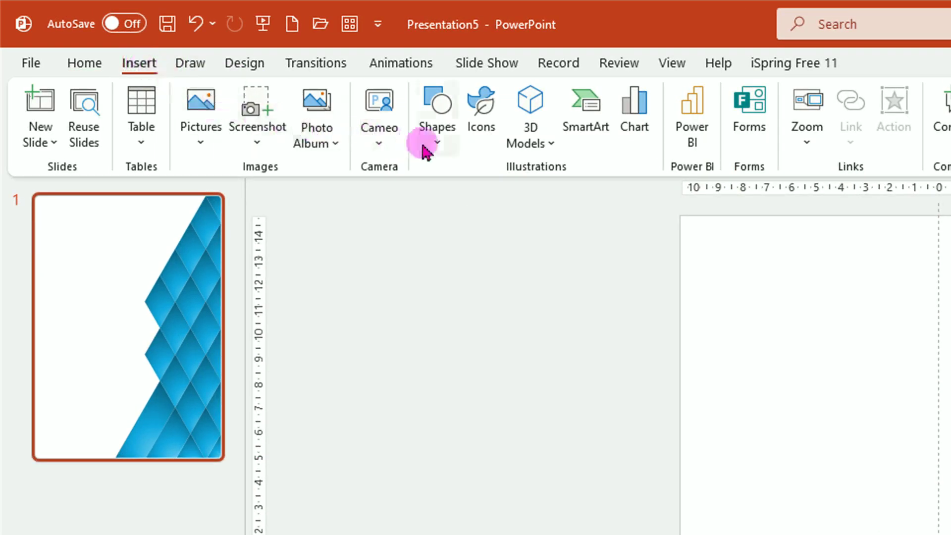
click(438, 144)
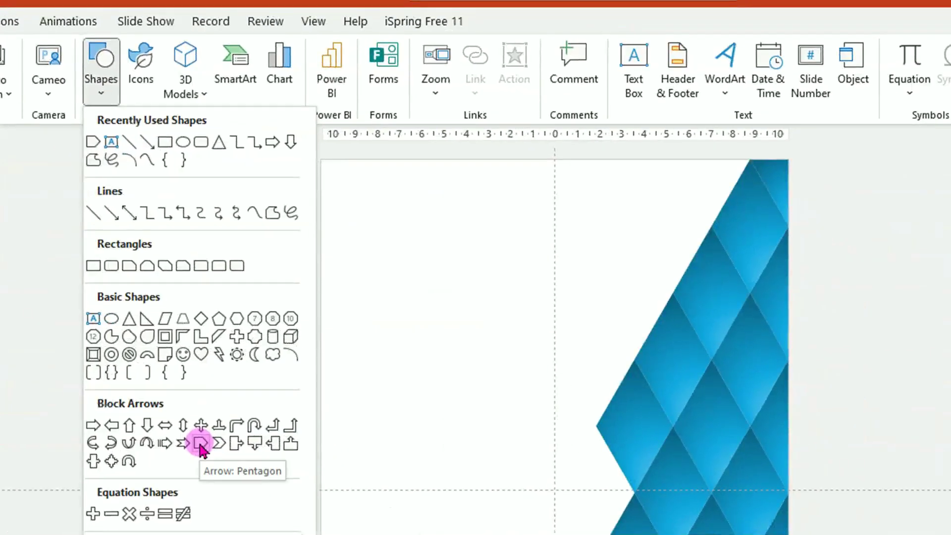
click(201, 442)
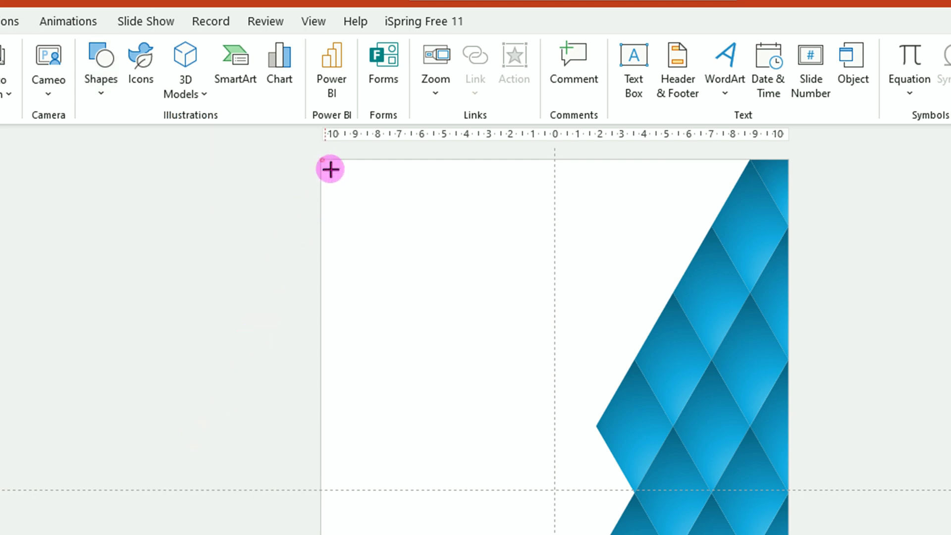
drag(331, 169, 731, 490)
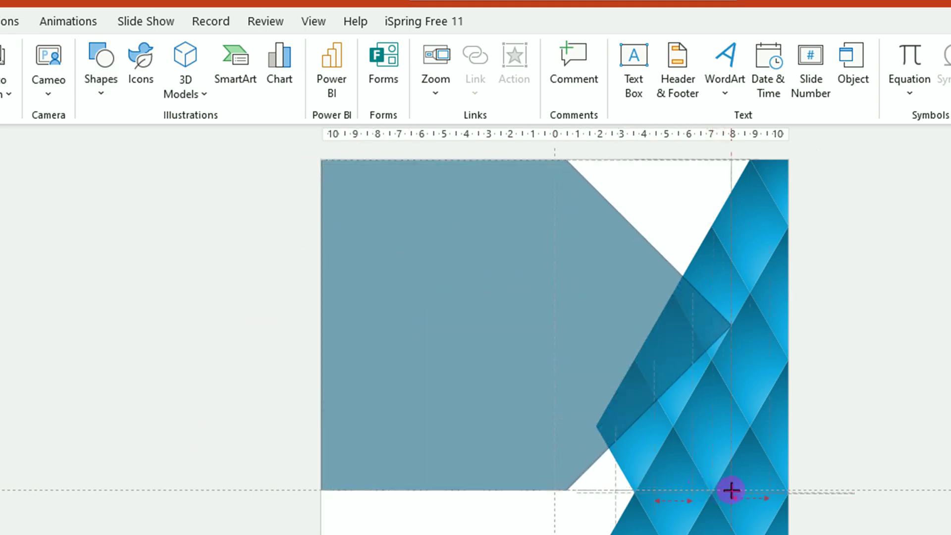
Remove the pentagon's outline, widen its arrow point, and duplicate it
click(435, 72)
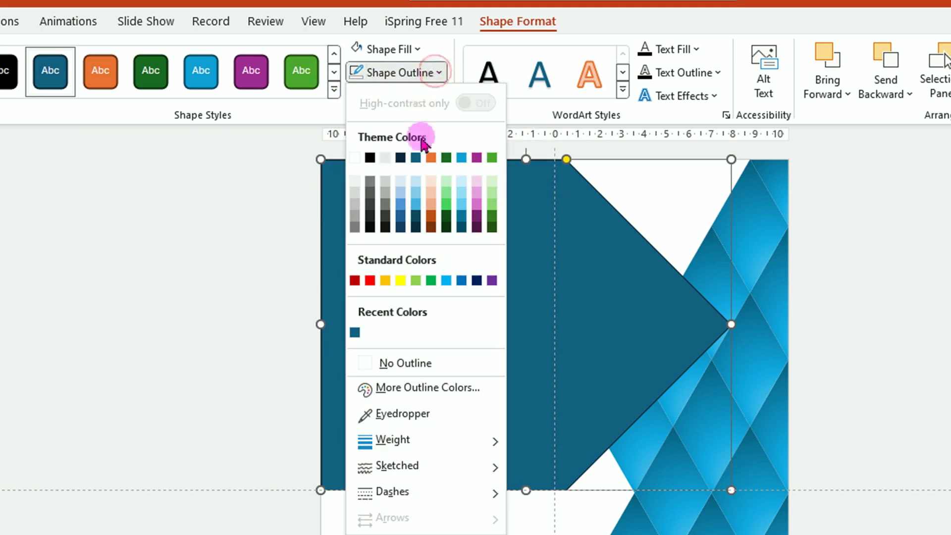
click(406, 363)
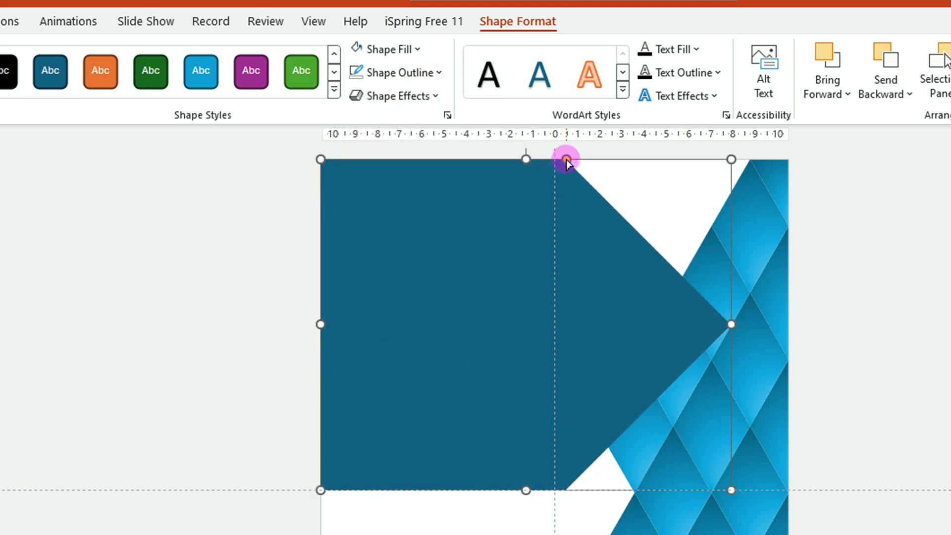
drag(566, 159, 634, 161)
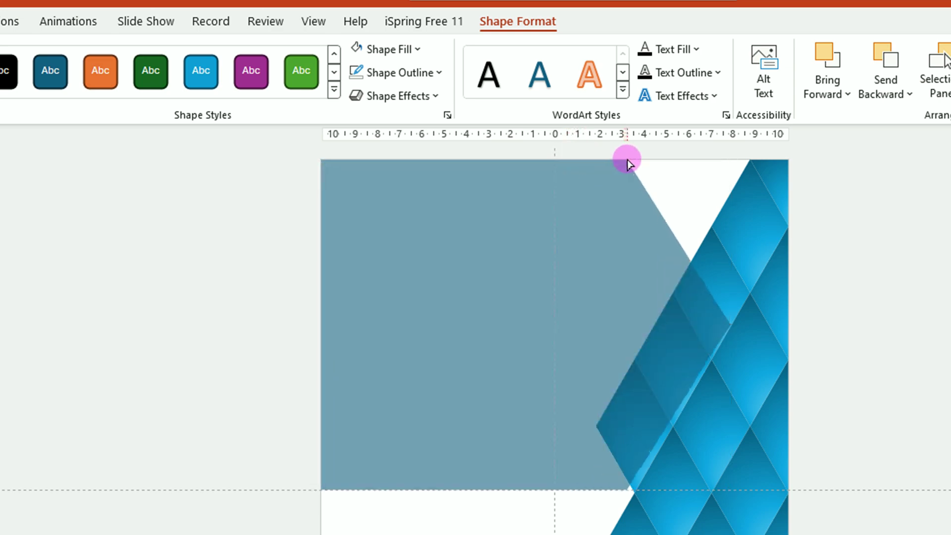
drag(634, 161, 635, 159)
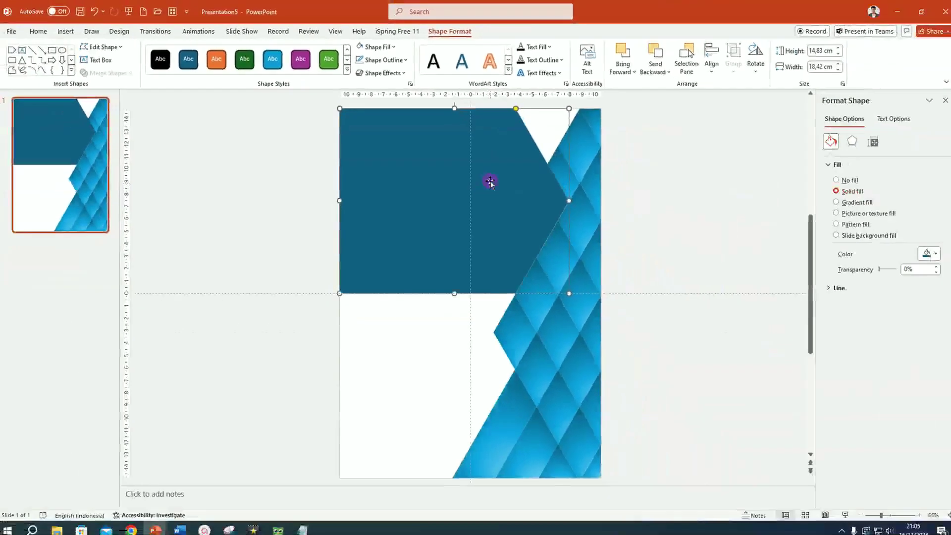
key(ctrl+d)
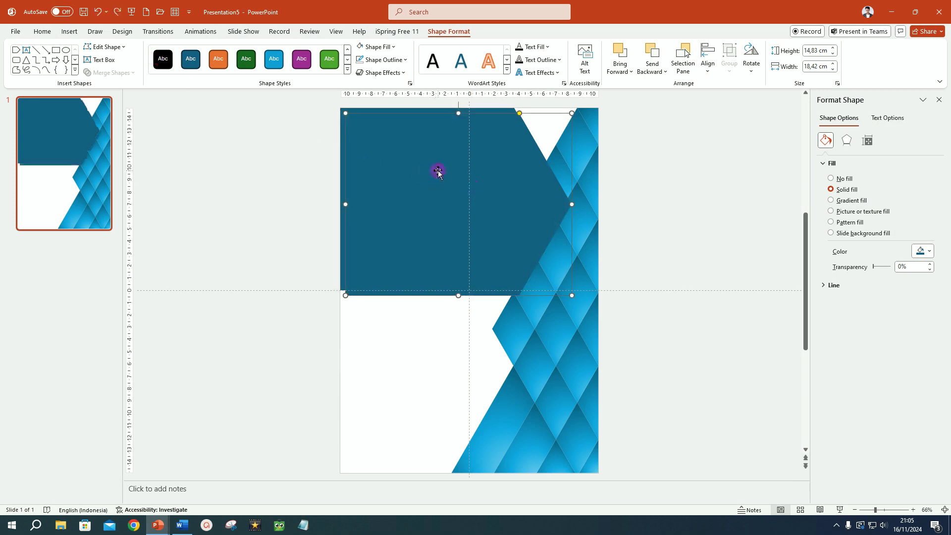
Move the duplicate arrow down-left, shift the original right, and flip it horizontally to point left
mouse_move(438, 172)
mouse_down()
mouse_move(398, 239)
mouse_move(321, 238)
mouse_up()
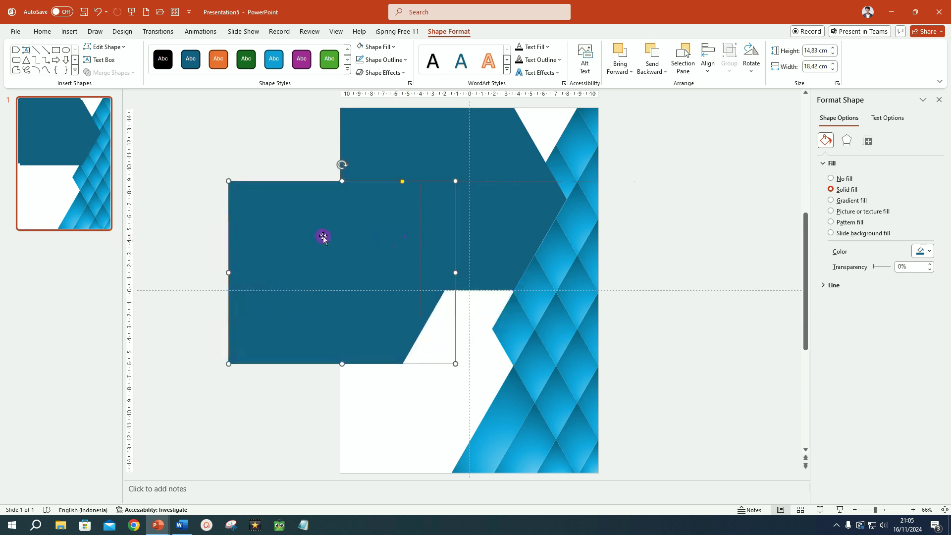
click(438, 148)
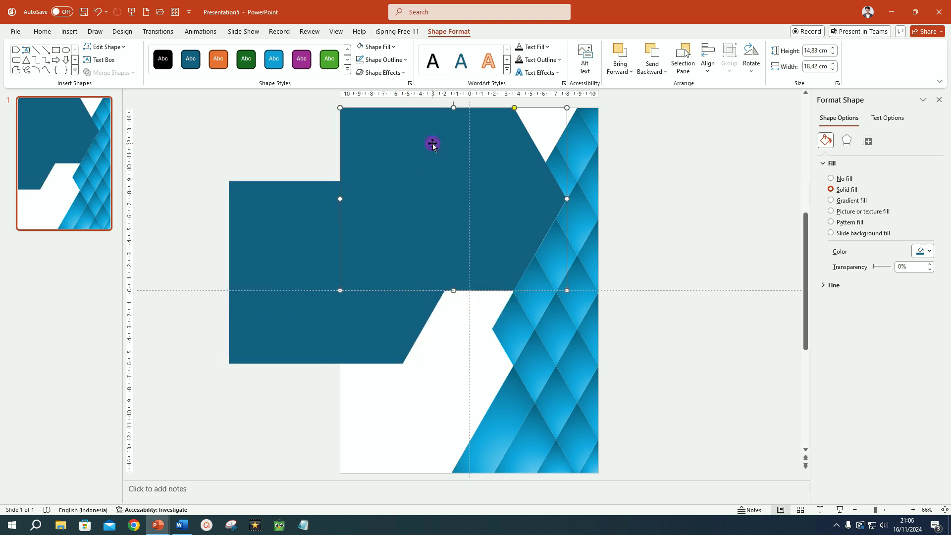
drag(433, 143, 659, 204)
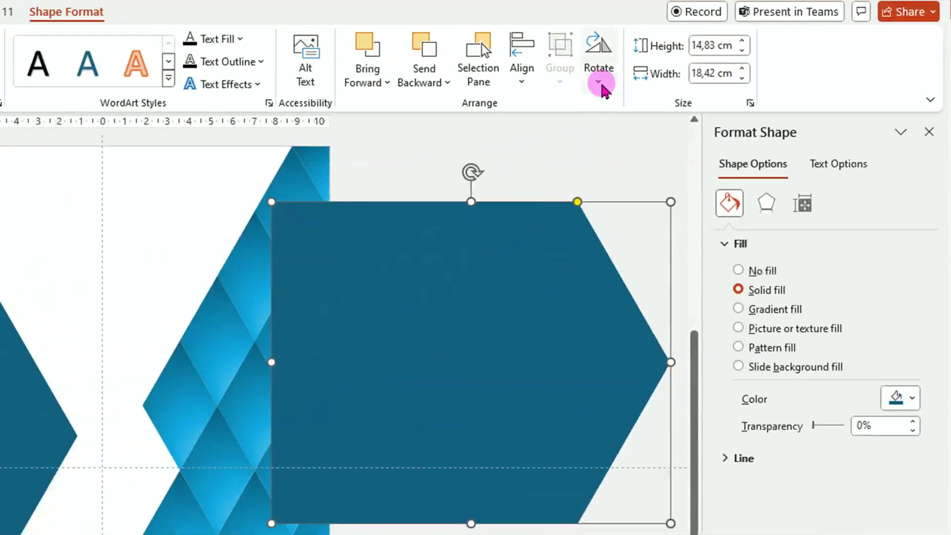
click(599, 82)
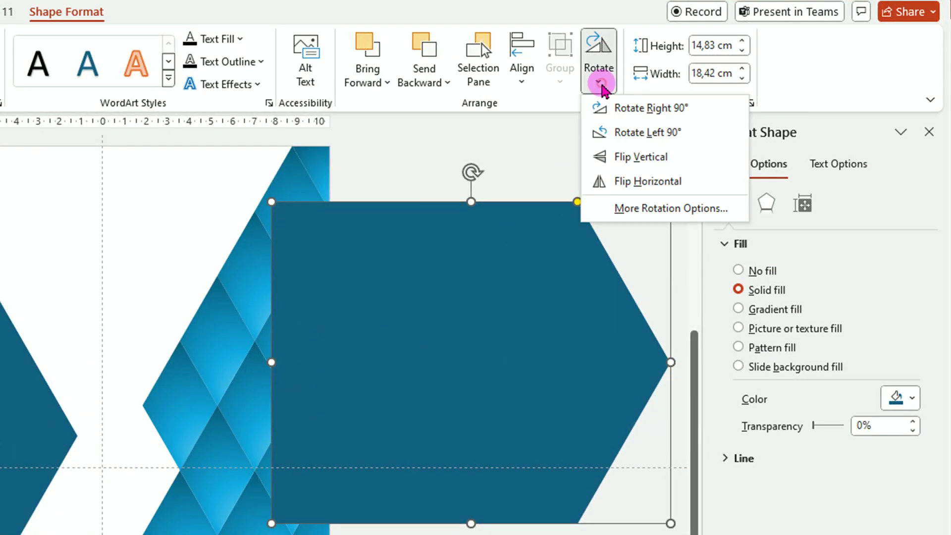
click(643, 181)
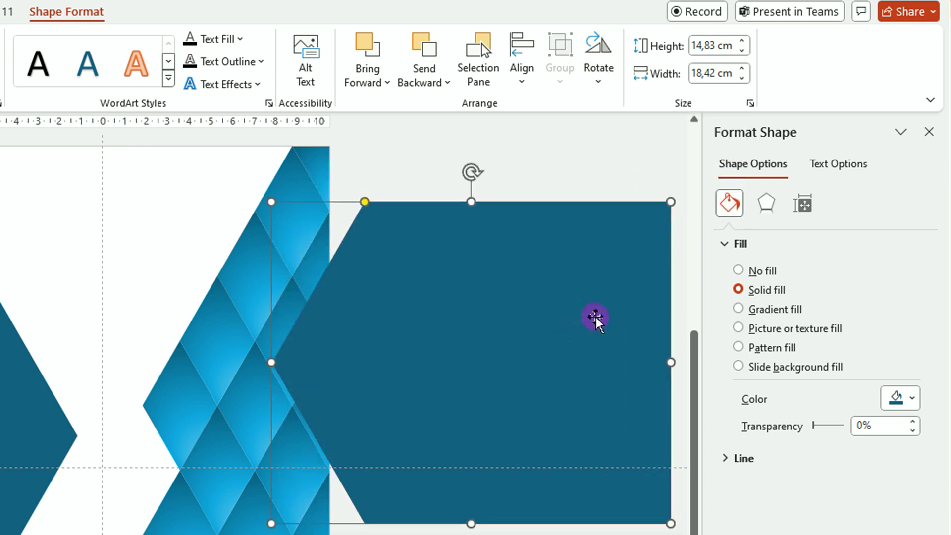
drag(596, 318, 560, 329)
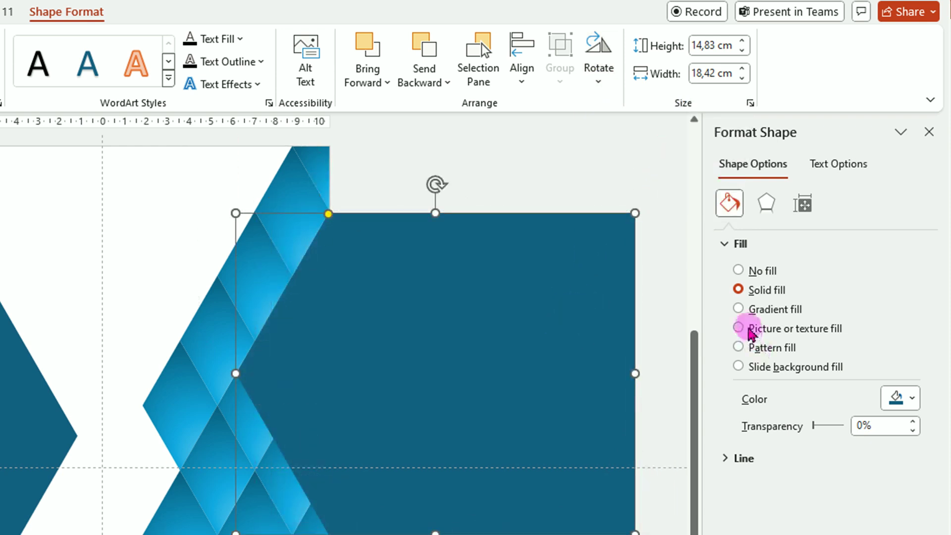
Give the flipped arrow a gradient fill whose first stop is transparent
click(739, 309)
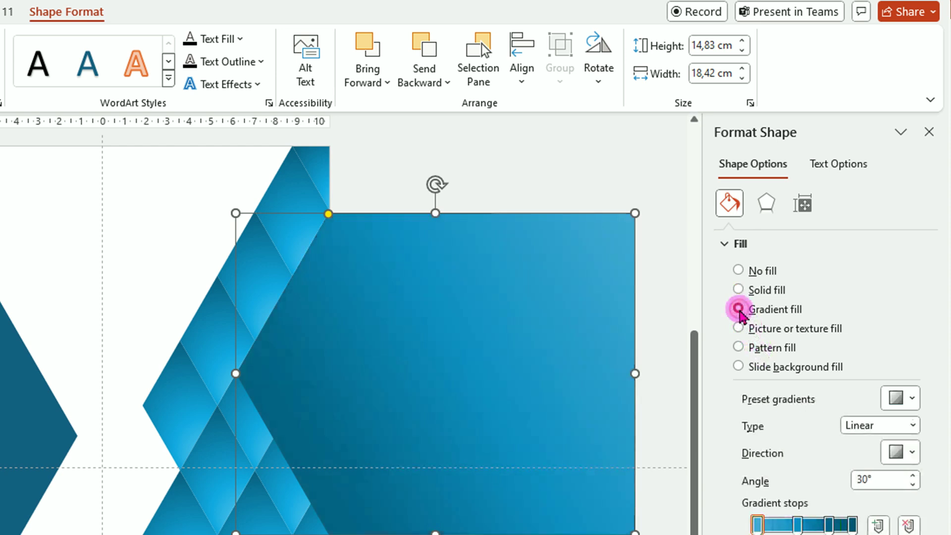
click(797, 525)
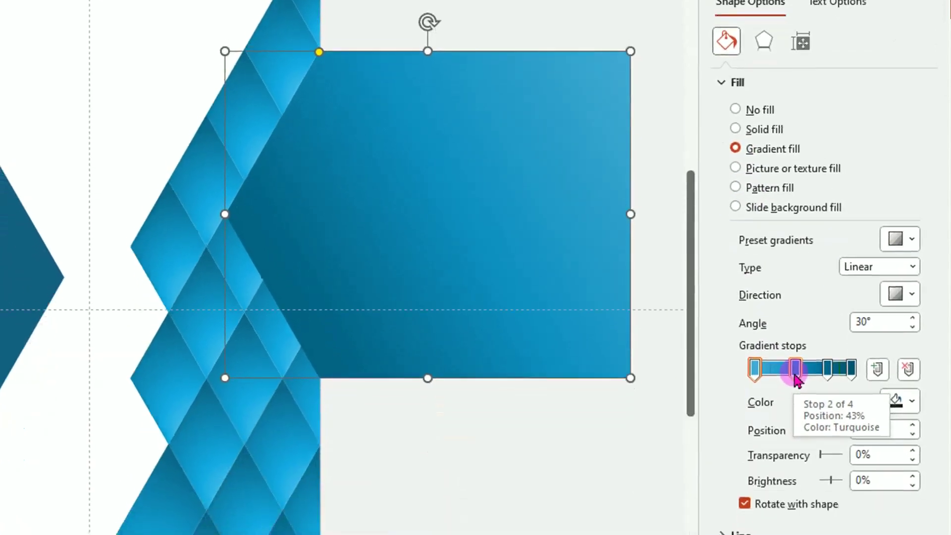
click(757, 496)
click(756, 364)
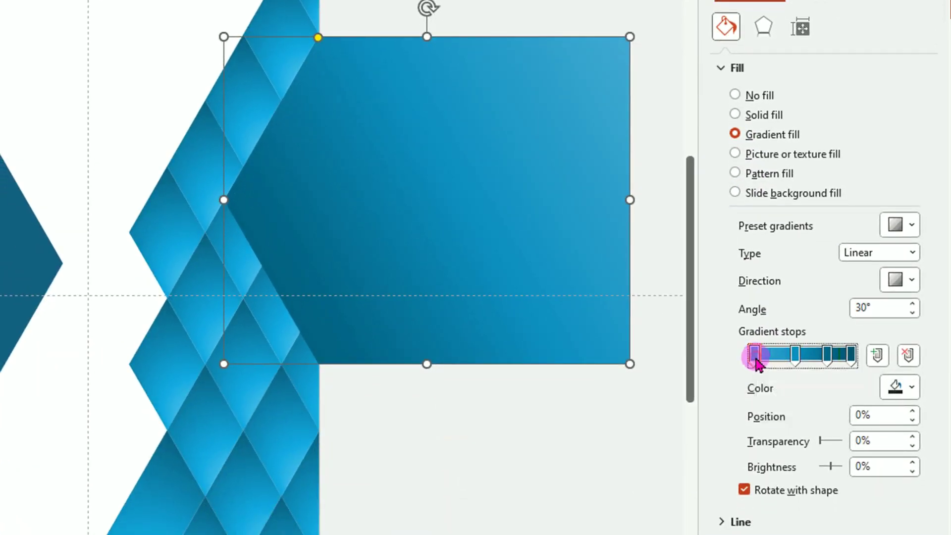
drag(821, 441, 842, 446)
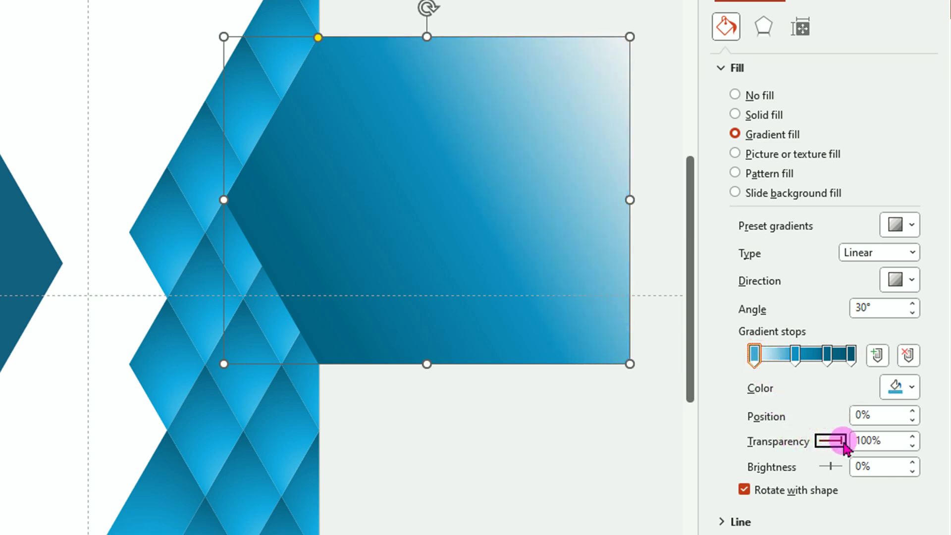
Shift the gradient stops, raising one to 46%, and move the shape into the cover's lower half
drag(756, 361, 773, 365)
click(869, 418)
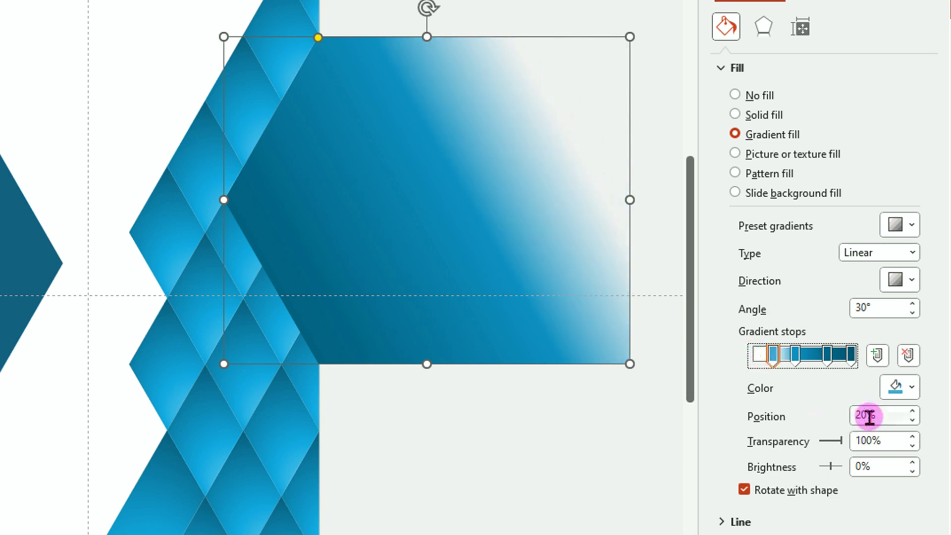
click(795, 356)
click(912, 413)
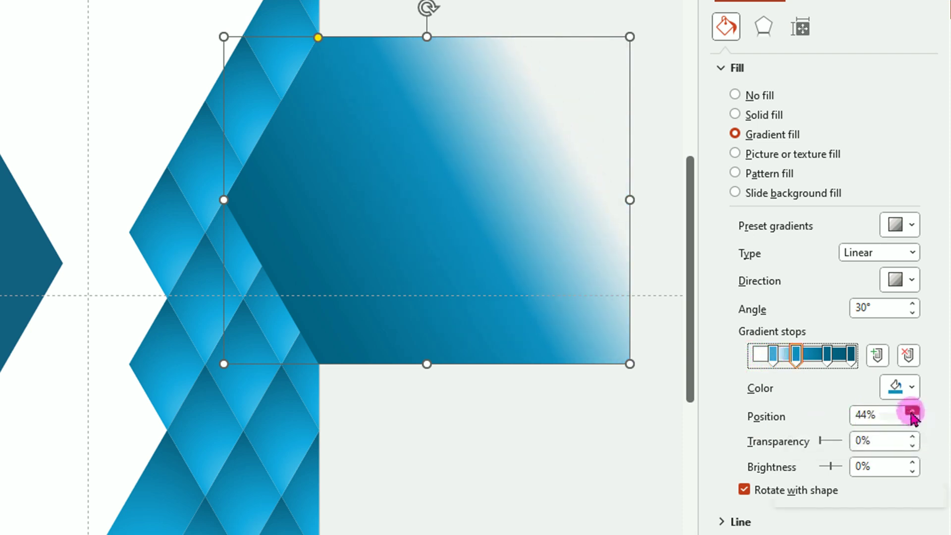
click(912, 413)
click(871, 415)
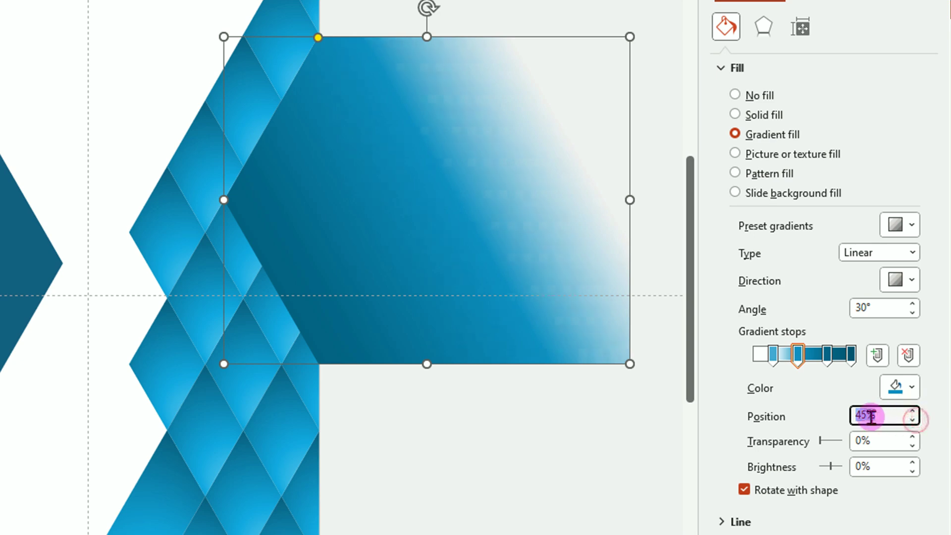
click(773, 354)
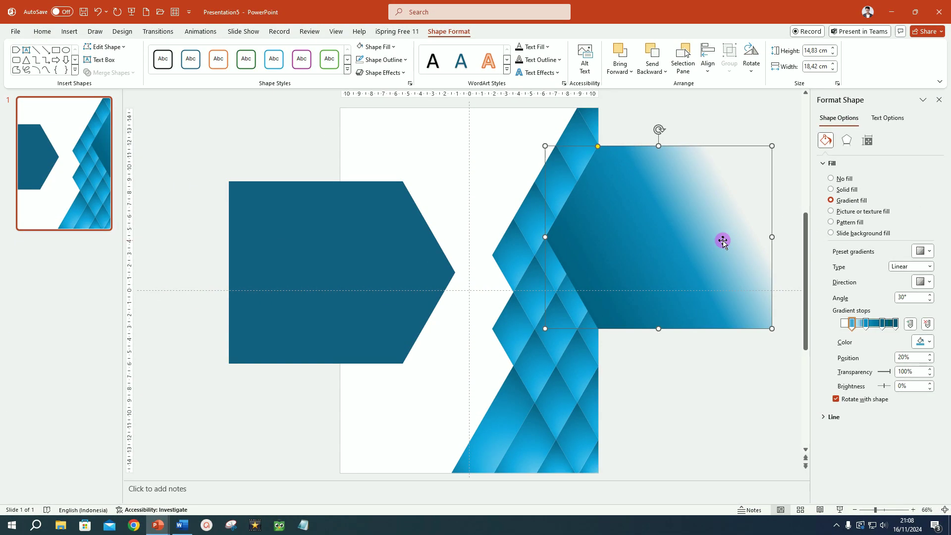
mouse_move(724, 239)
mouse_down()
mouse_move(687, 278)
mouse_move(578, 314)
mouse_move(537, 363)
mouse_move(541, 383)
mouse_move(480, 361)
mouse_up()
scroll(664, 398, down, 1)
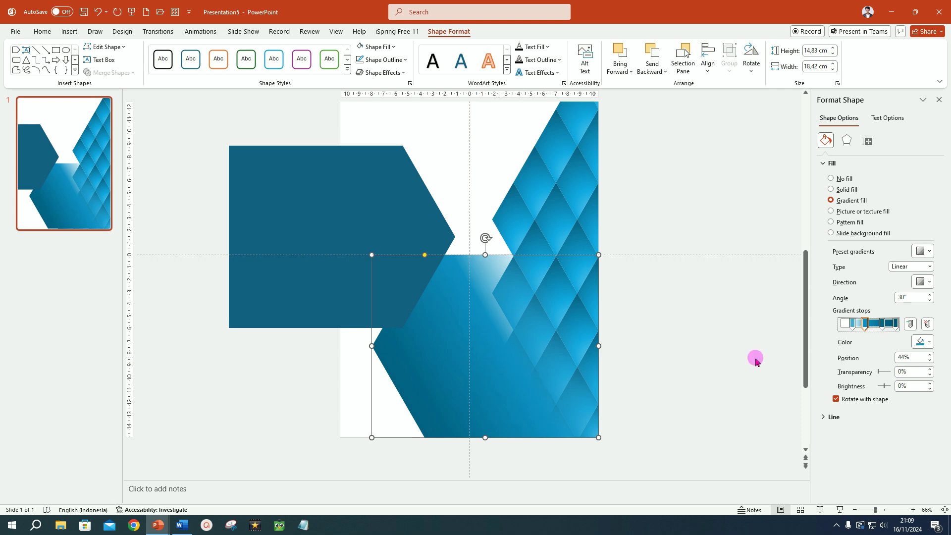
Recolour the hexagon light blue and resize it to fit across the middle of the cover
drag(357, 228, 378, 187)
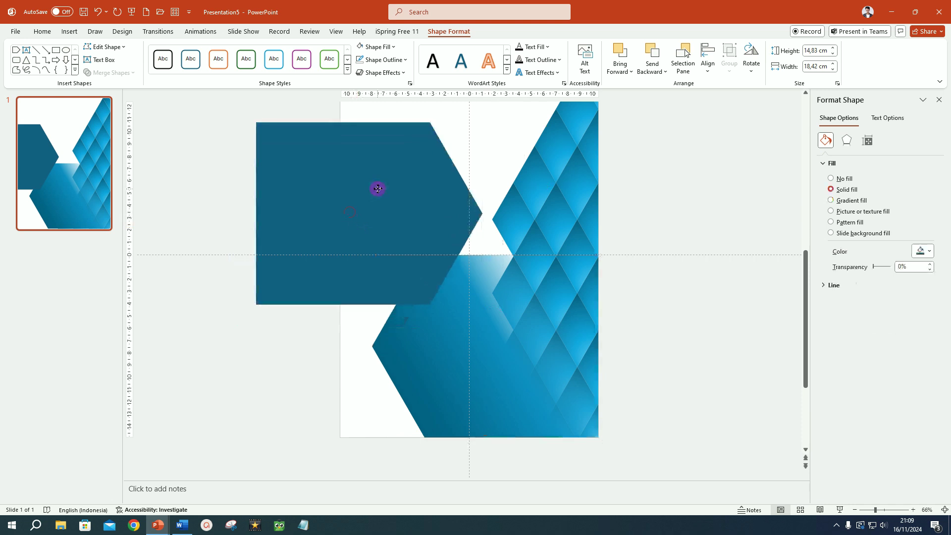
click(394, 48)
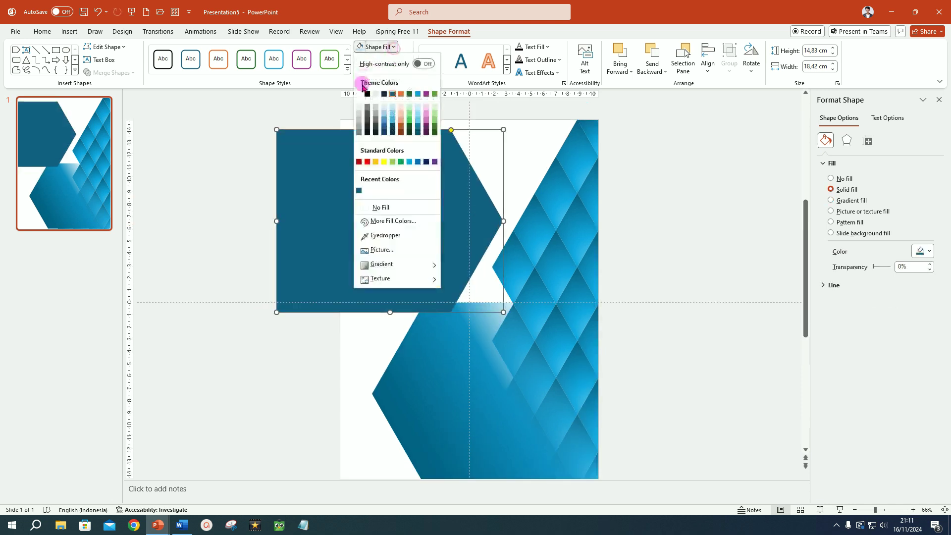
click(417, 113)
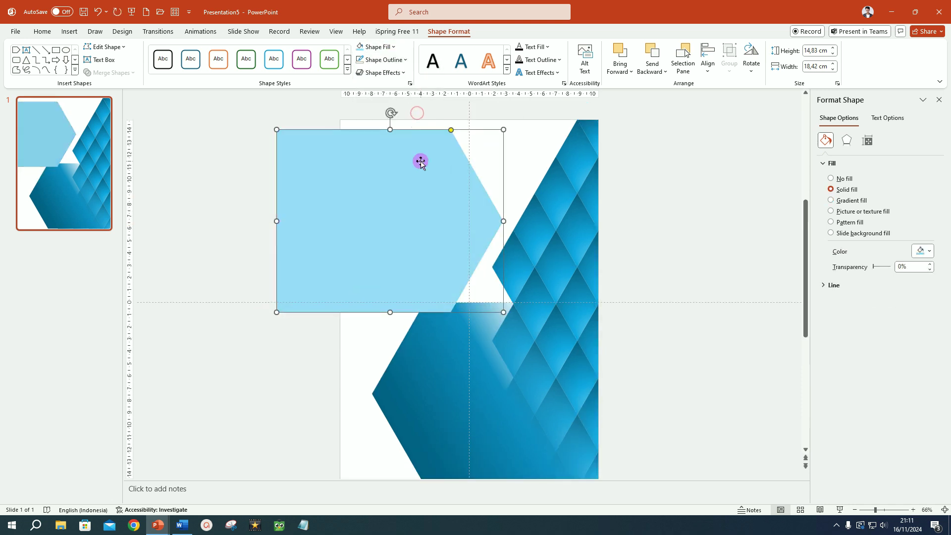
drag(304, 202, 366, 284)
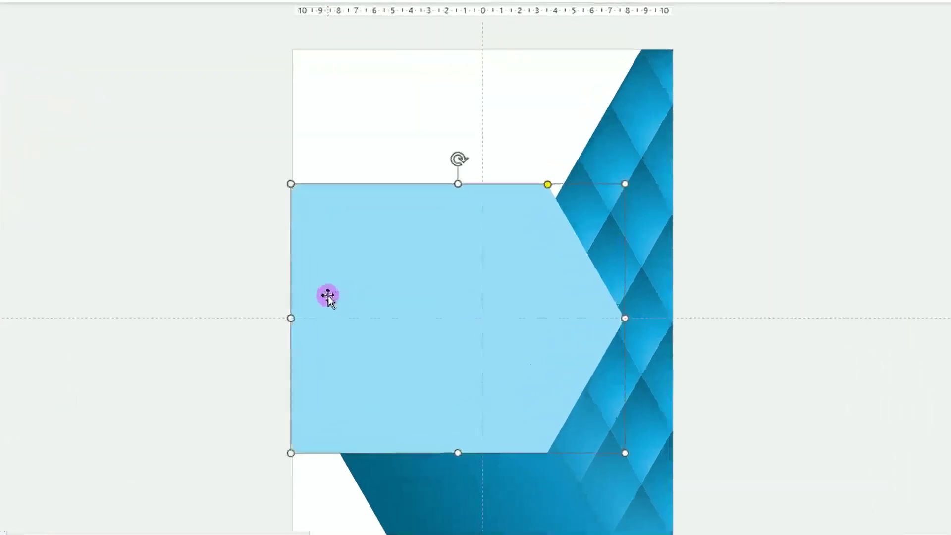
drag(463, 168, 465, 201)
drag(463, 486, 464, 459)
drag(661, 331, 643, 328)
click(837, 336)
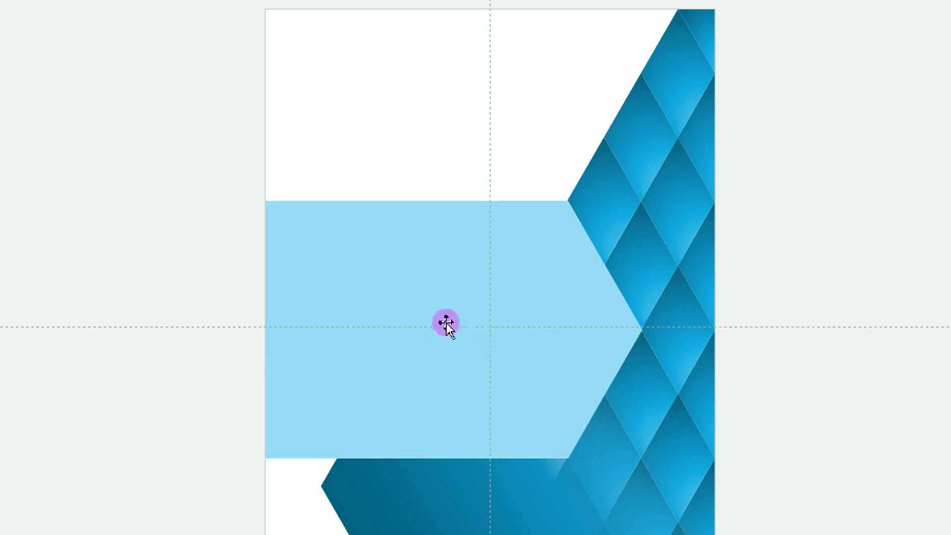
Duplicate the light-blue hexagon and move the copy up over the lattice
click(446, 323)
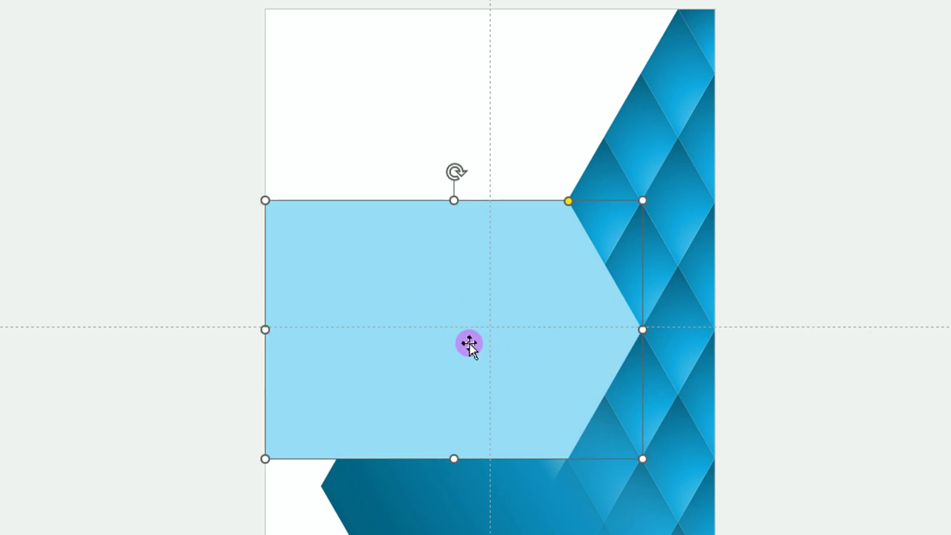
key(ctrl+d)
mouse_move(470, 343)
mouse_down()
mouse_move(459, 277)
mouse_move(566, 218)
mouse_up()
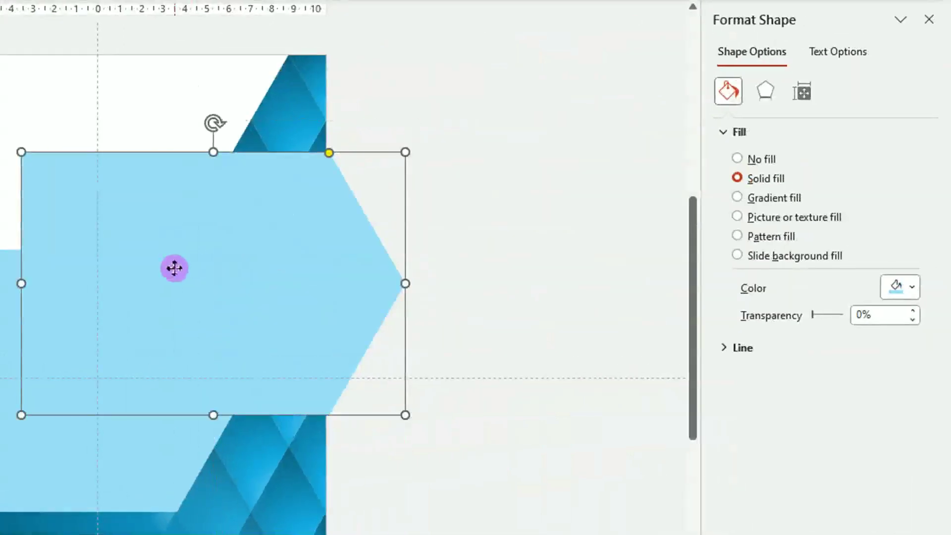
Use the computer-lab photo from the Downloads folder as the duplicate shape's picture fill
click(738, 218)
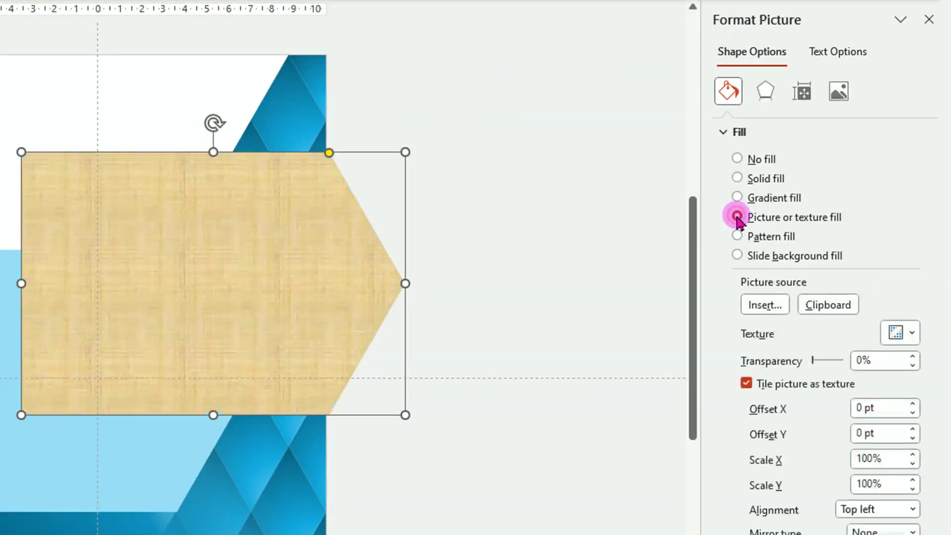
click(758, 306)
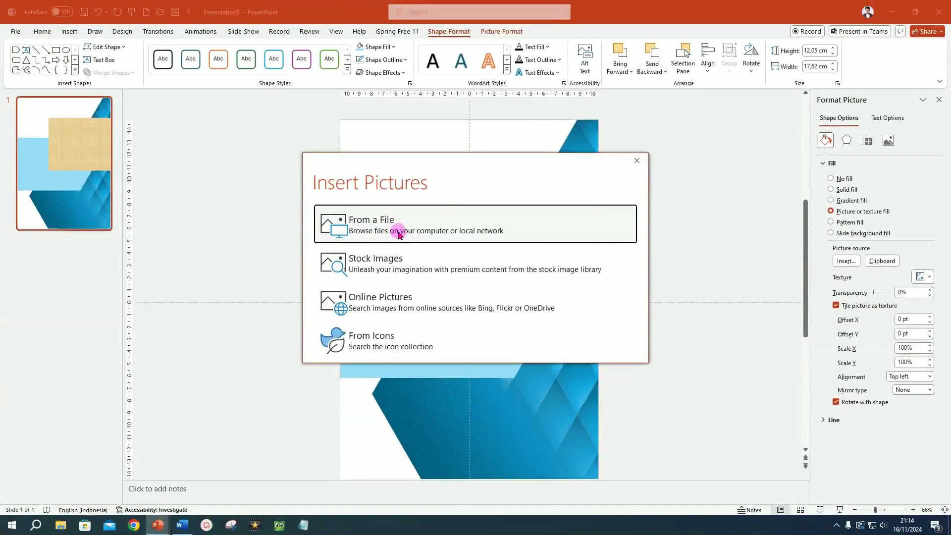
click(397, 231)
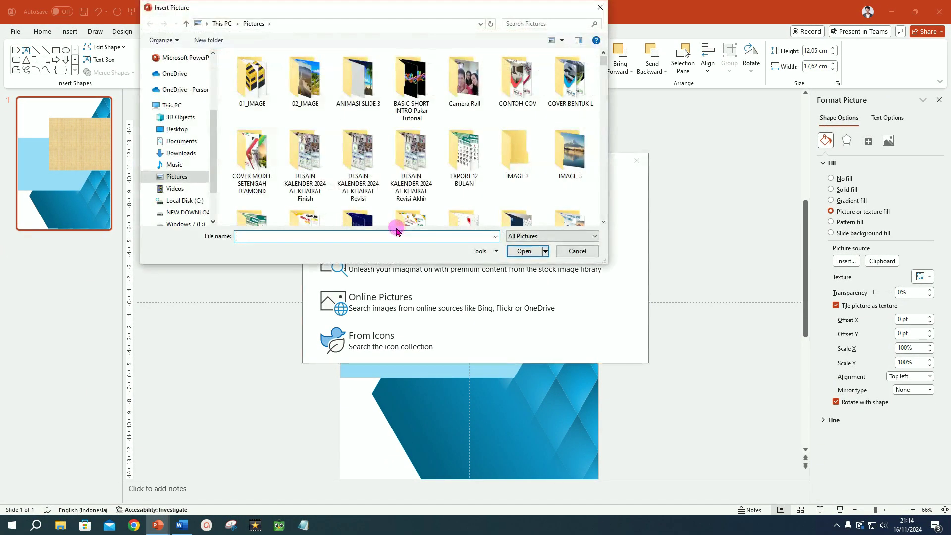
click(568, 181)
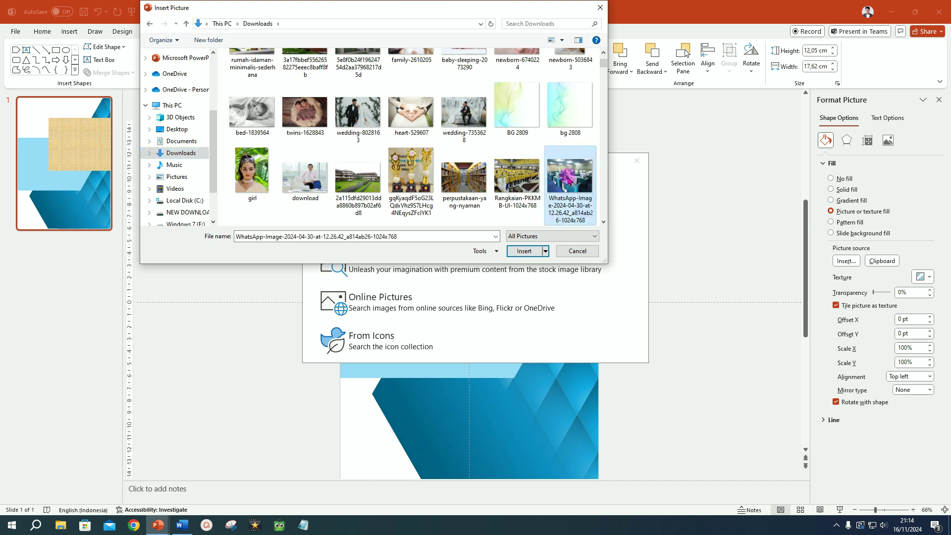
click(523, 252)
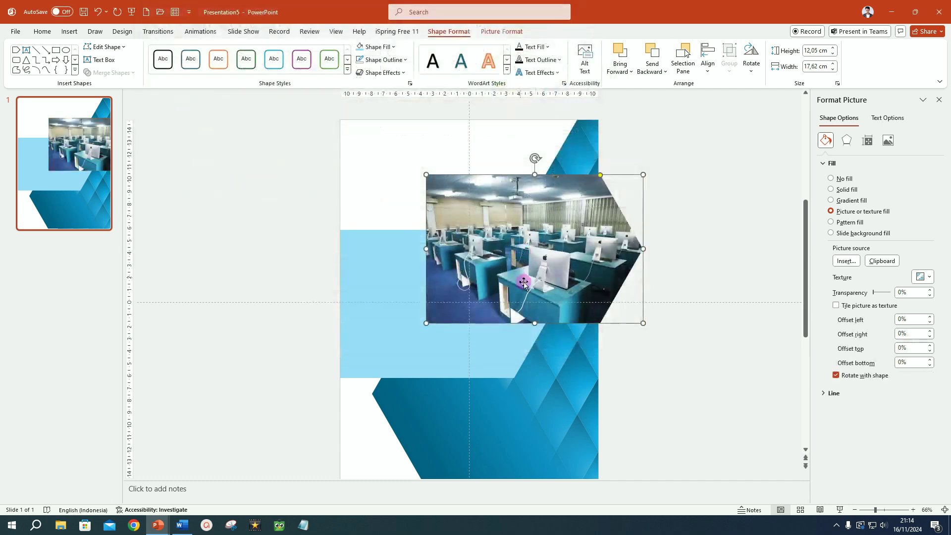
Move the photo shape left and trim it to 11,35 × 17,2 cm, leaving a thin light-blue border
mouse_move(593, 218)
mouse_down()
mouse_move(514, 251)
mouse_move(495, 274)
mouse_up()
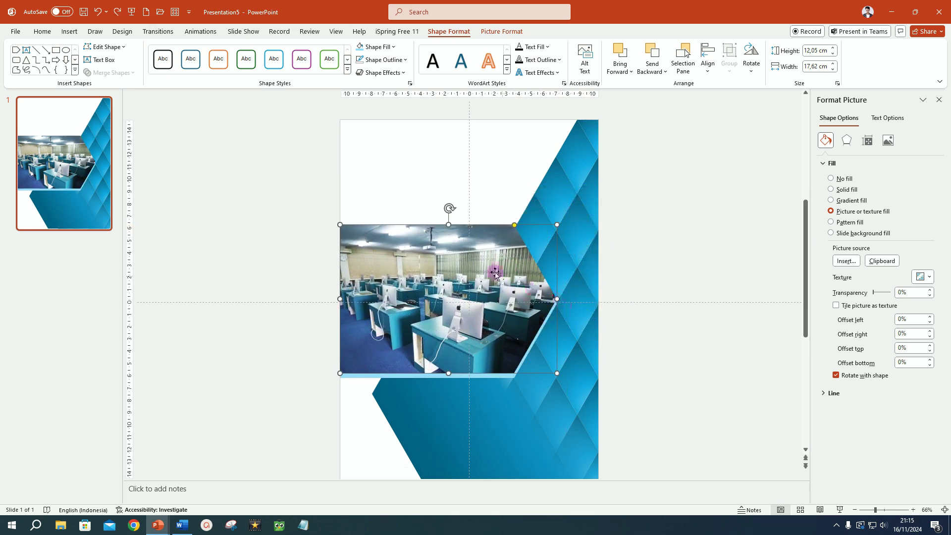
drag(448, 225, 448, 233)
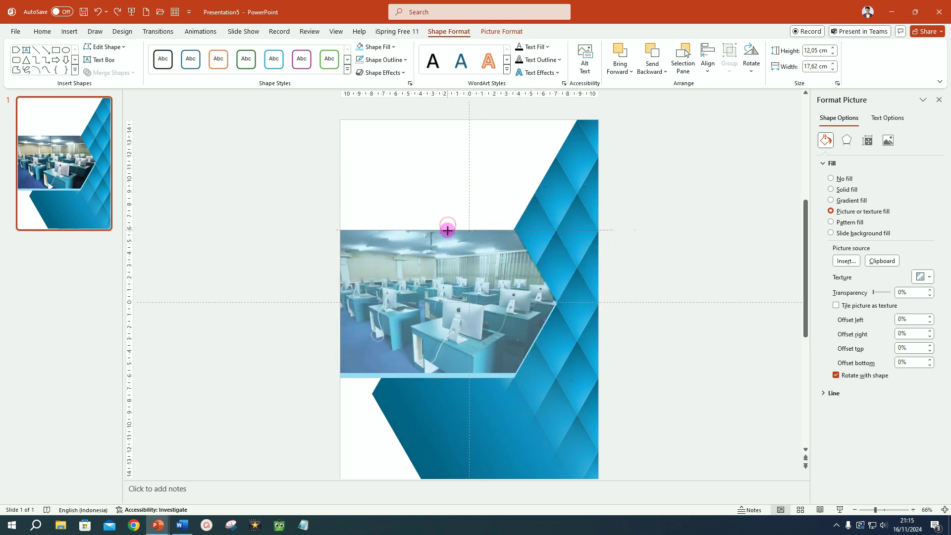
scroll(473, 260, up, 4)
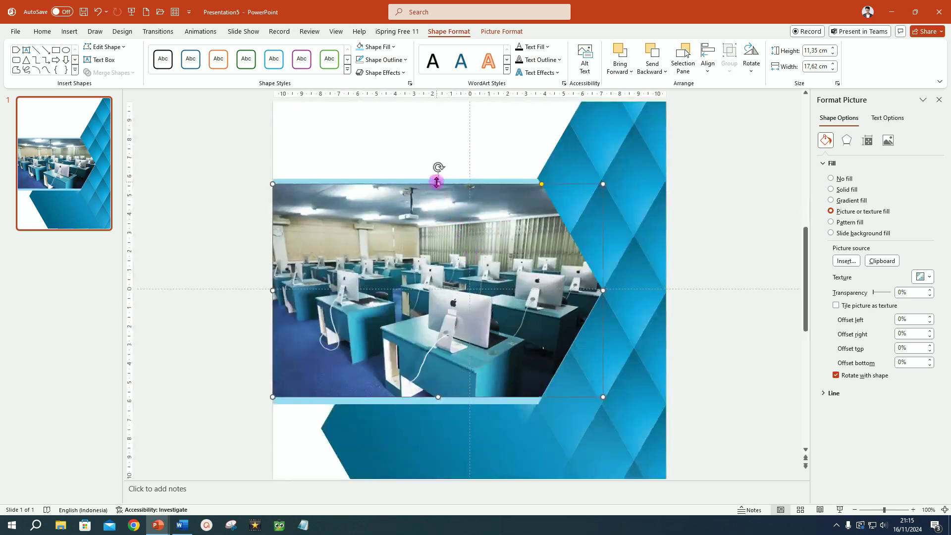
drag(438, 183, 438, 185)
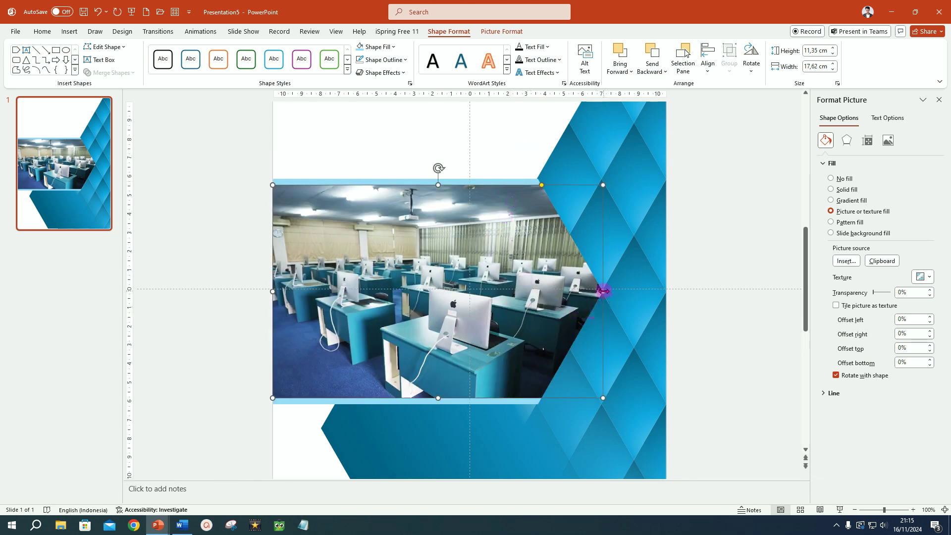
drag(604, 292, 595, 292)
click(747, 321)
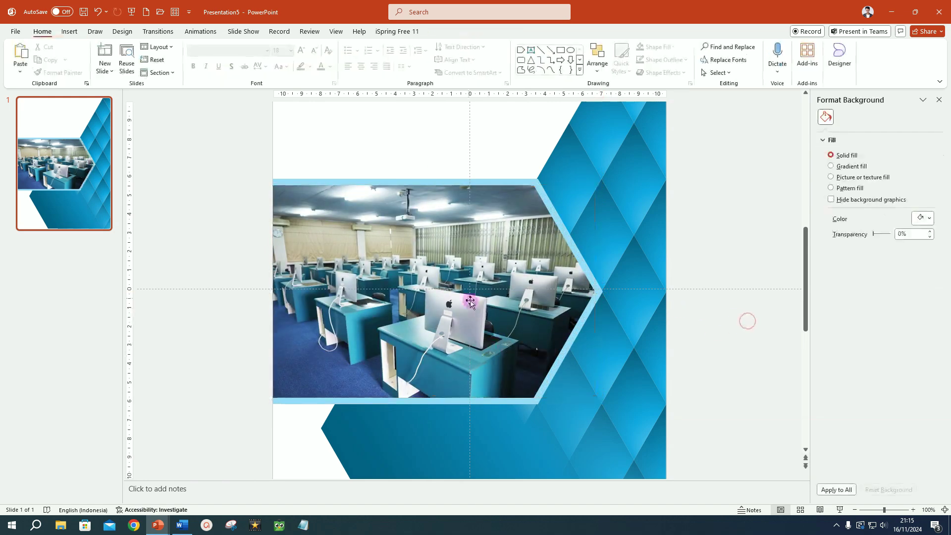
click(466, 295)
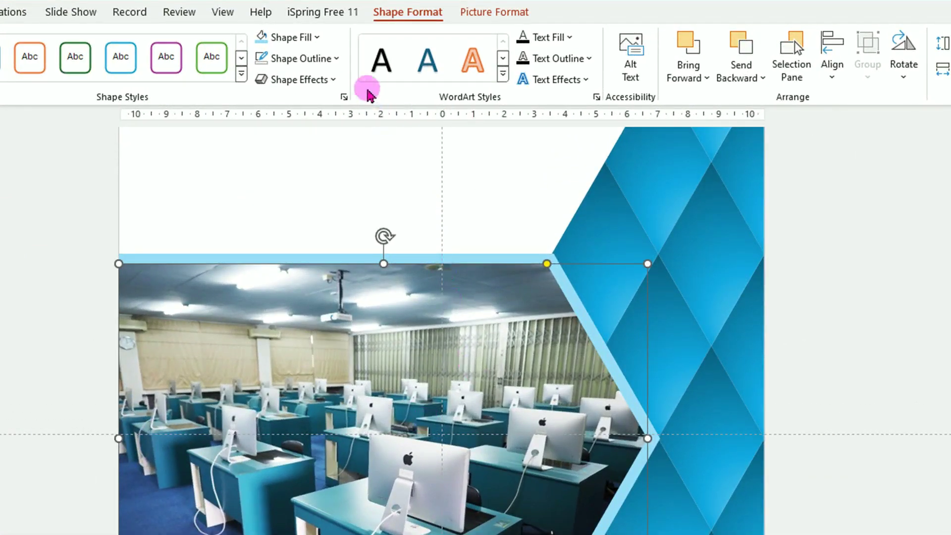
Apply an Inside Center inner shadow to the computer-lab photo
click(335, 83)
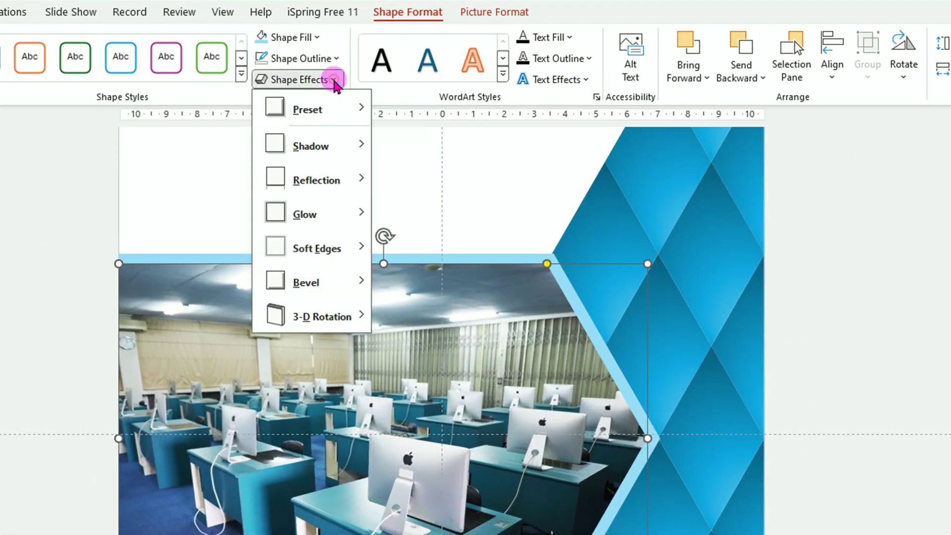
mouse_move(311, 145)
click(442, 471)
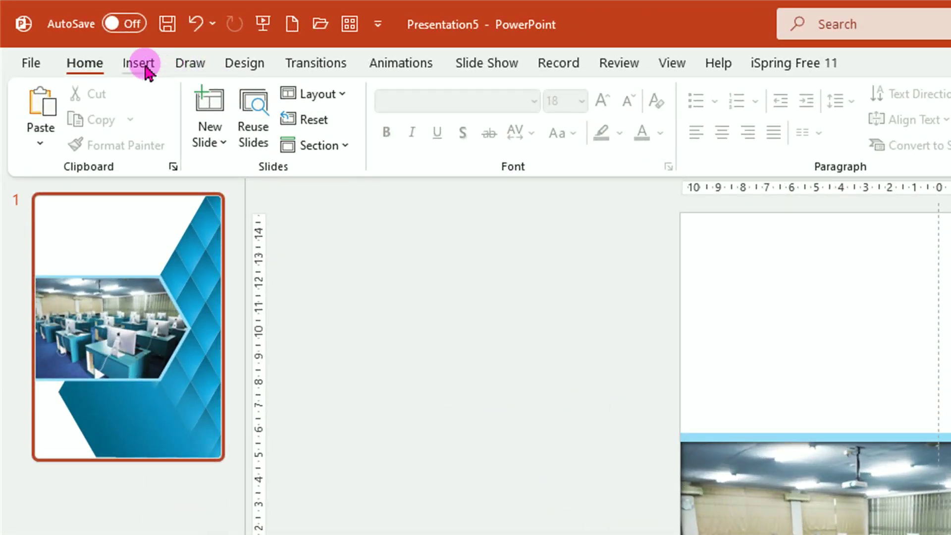
click(142, 64)
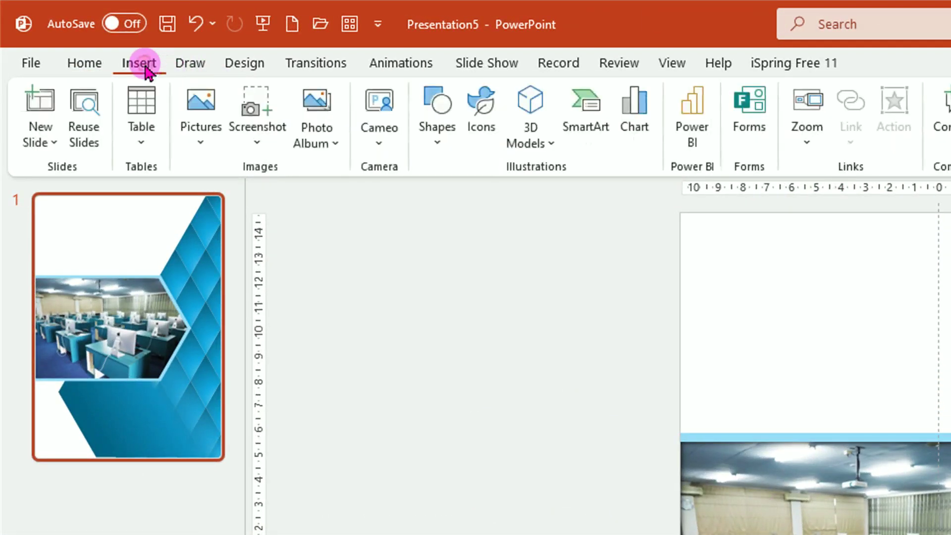
Draw a 9,08 × 17,74 cm dark-blue parallelogram above the photo with no outline
click(439, 144)
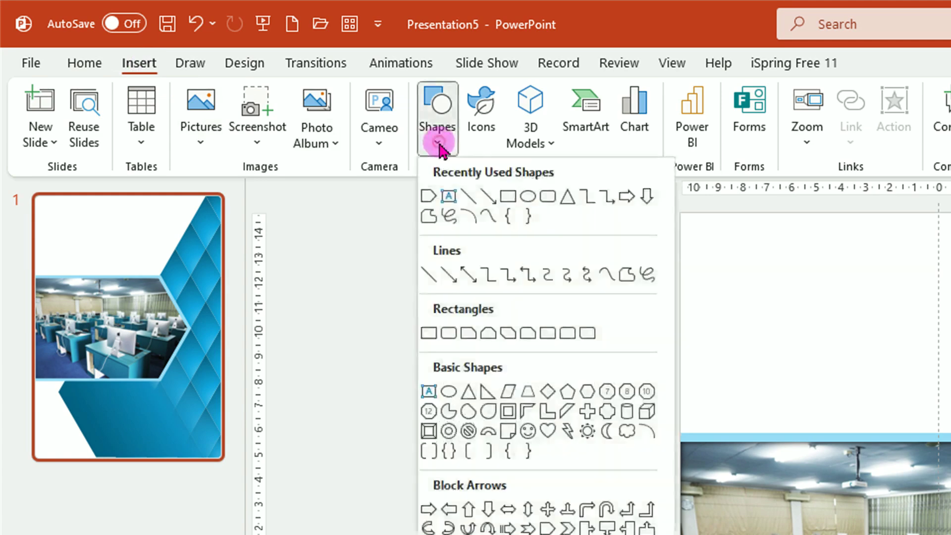
click(507, 393)
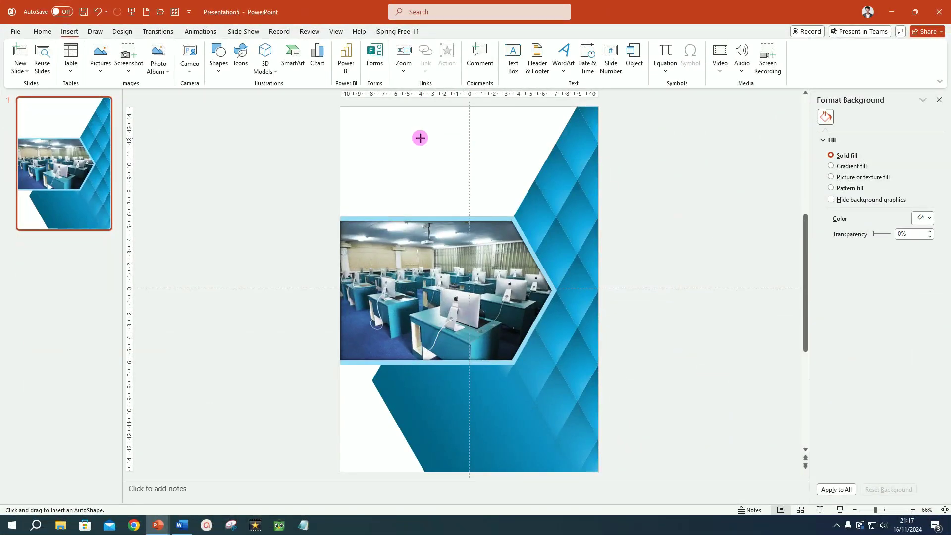
drag(420, 137, 640, 253)
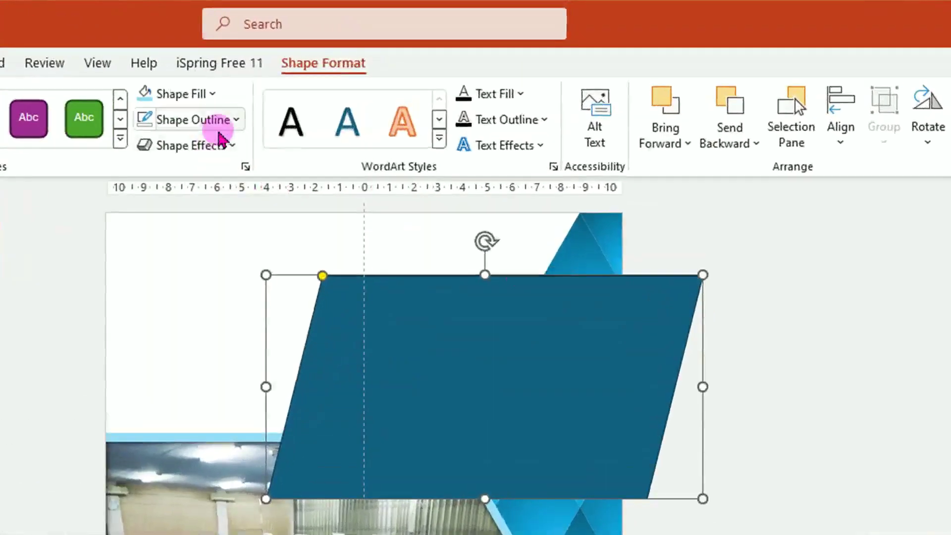
click(282, 101)
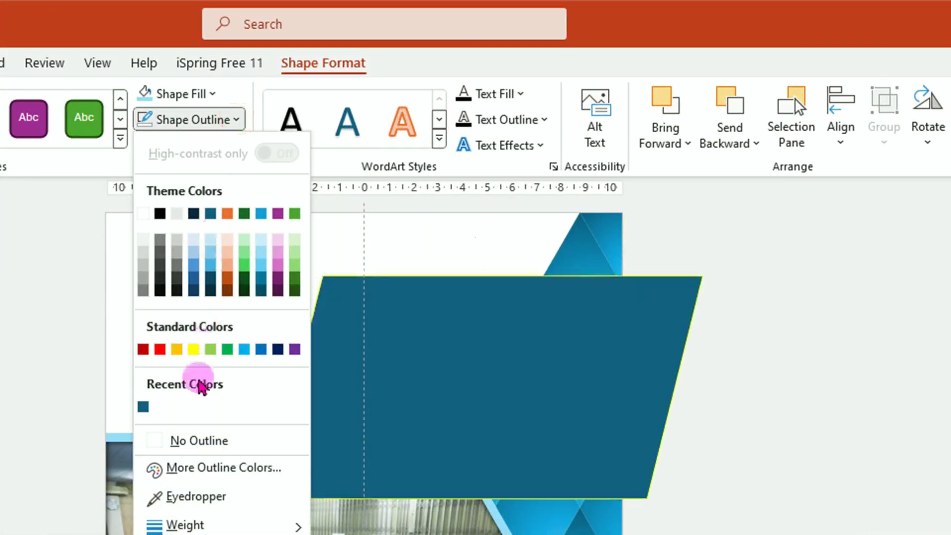
click(198, 440)
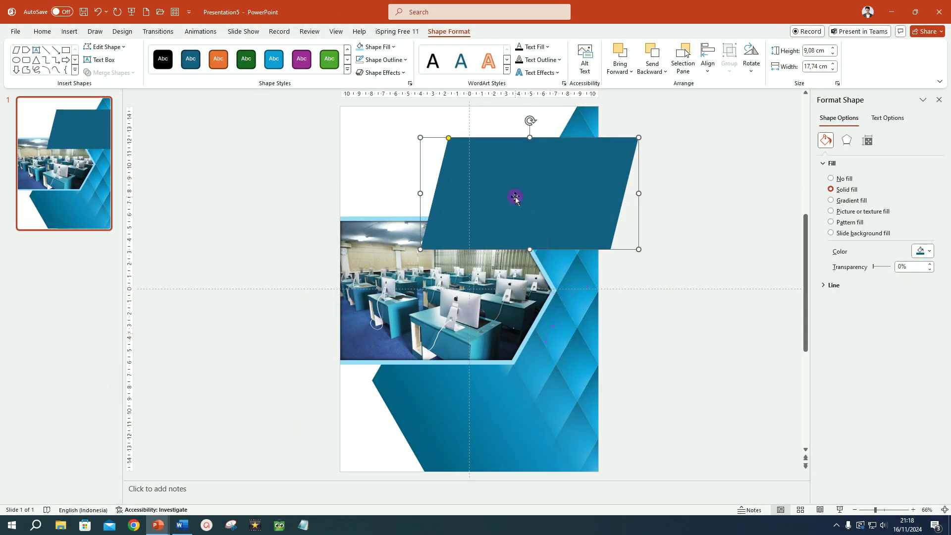
Steepen the dark blue parallelogram's slant and place it beside the photo
drag(515, 198, 626, 336)
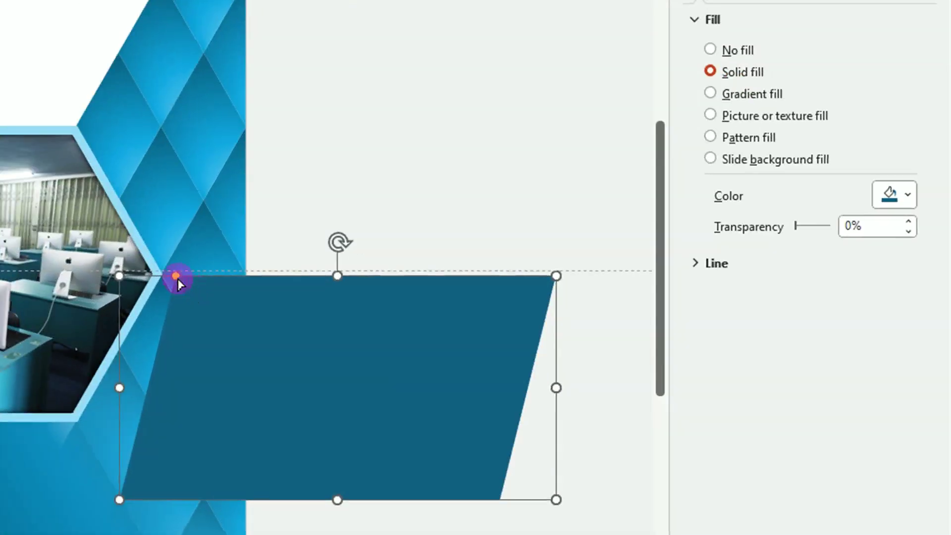
drag(178, 281, 242, 299)
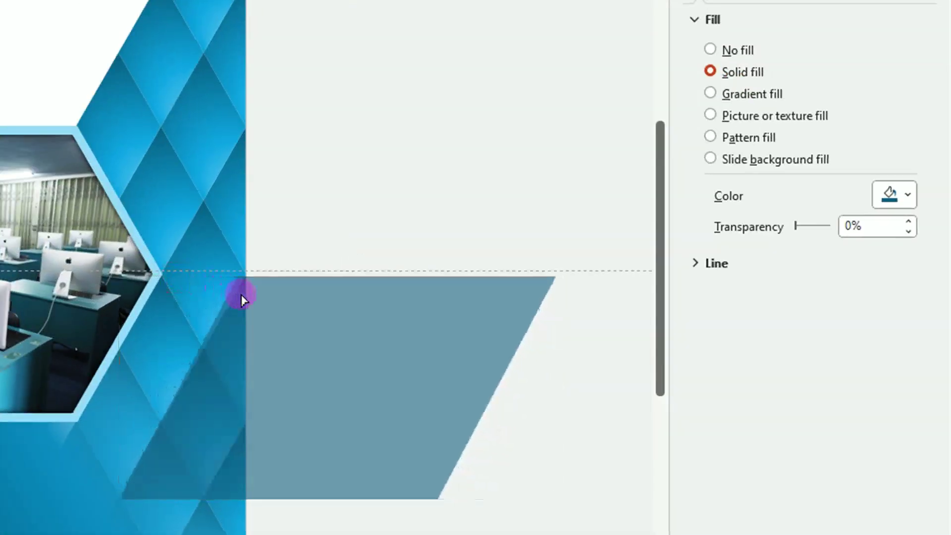
drag(241, 299, 249, 296)
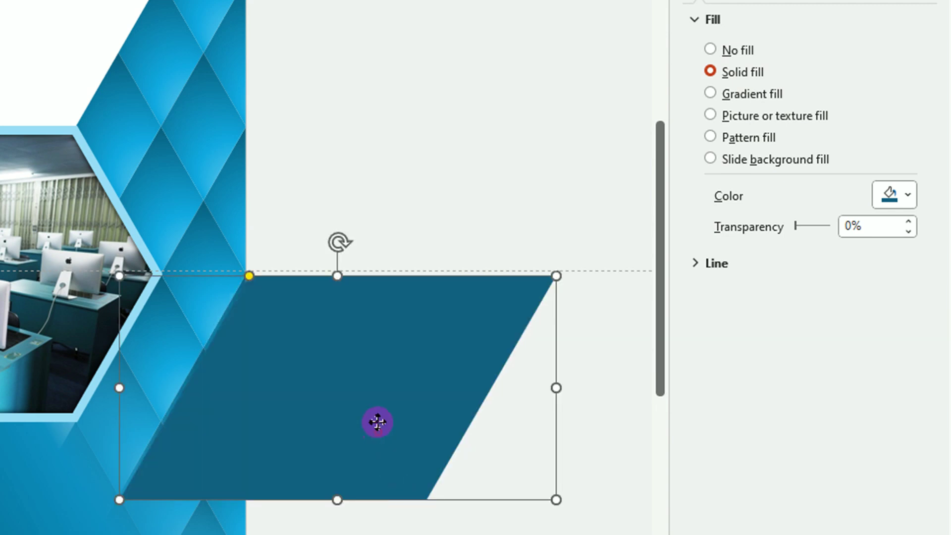
drag(378, 431, 378, 234)
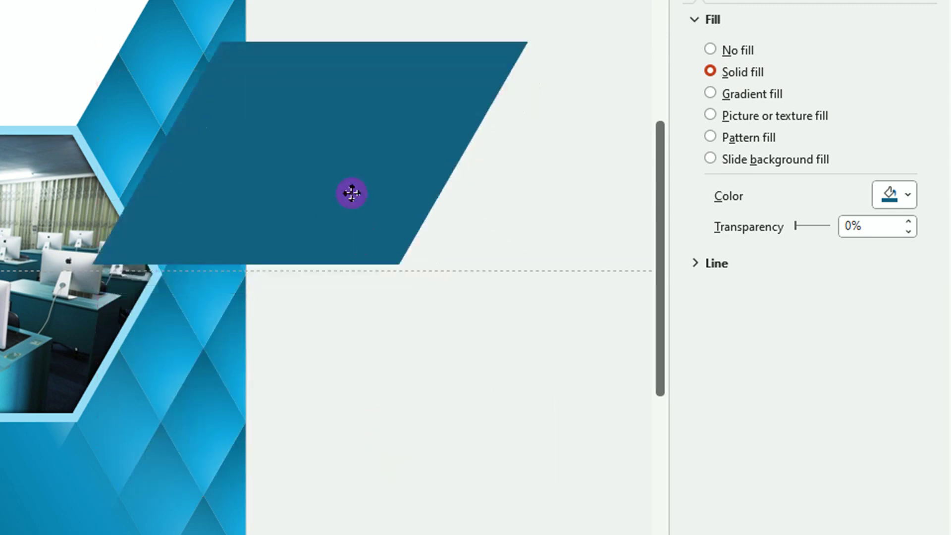
drag(377, 235, 352, 205)
Duplicate the dark blue parallelogram and flip the copy horizontally
key(ctrl+d)
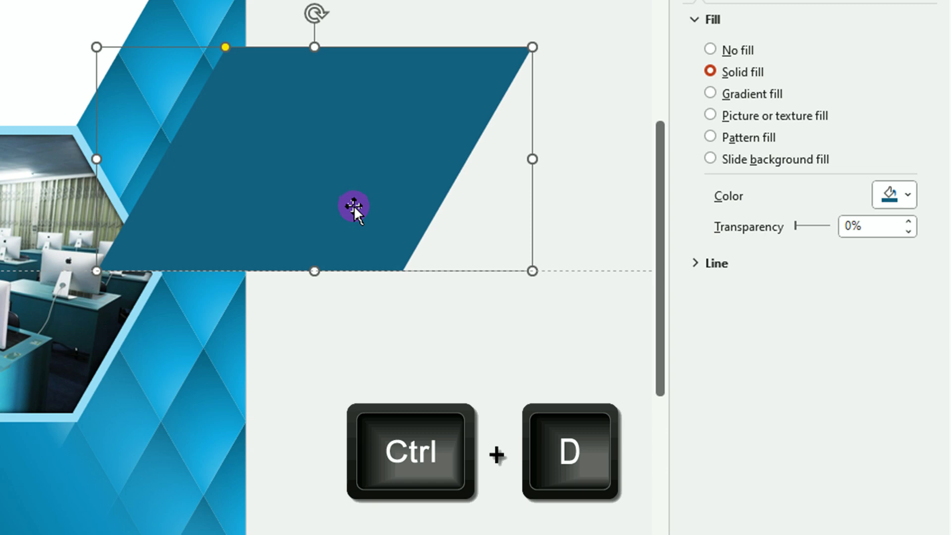
mouse_move(346, 183)
mouse_down()
mouse_move(325, 451)
mouse_move(337, 424)
mouse_up()
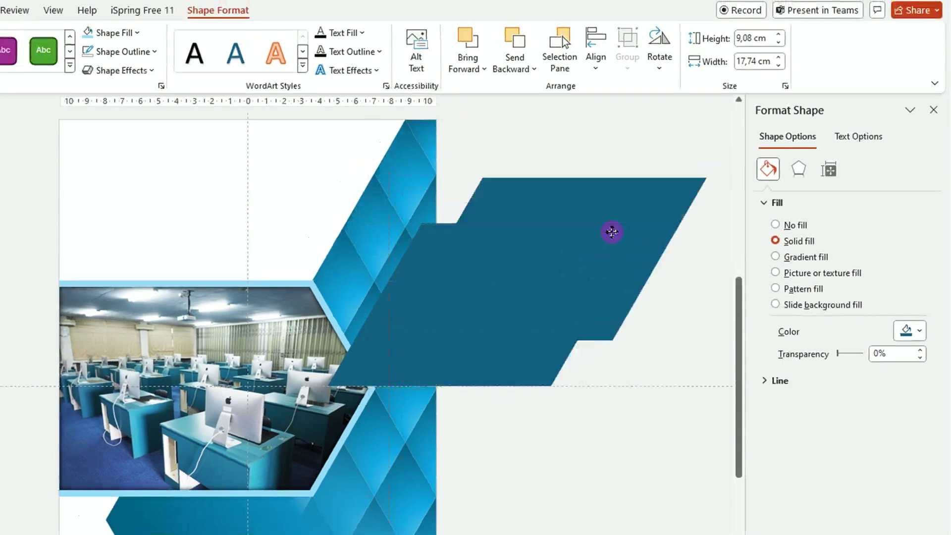
drag(449, 362, 625, 192)
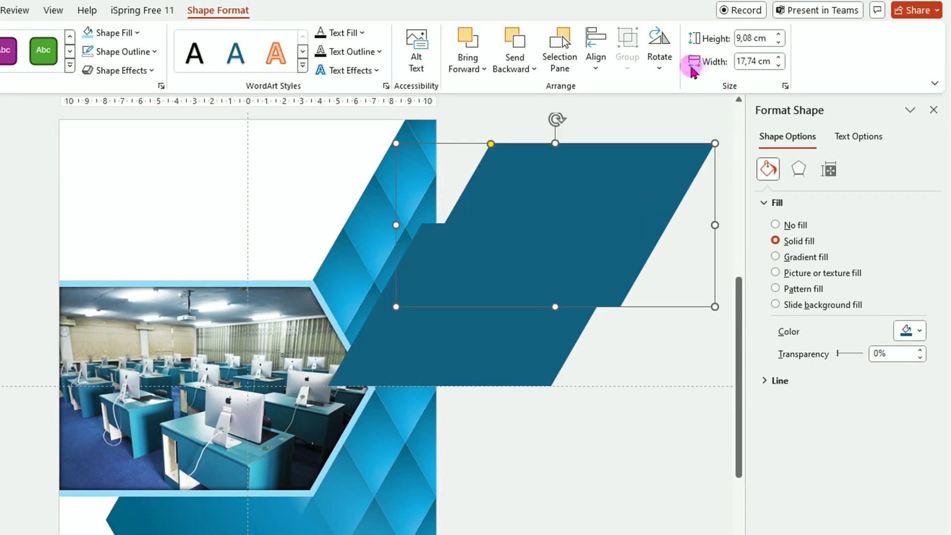
click(670, 73)
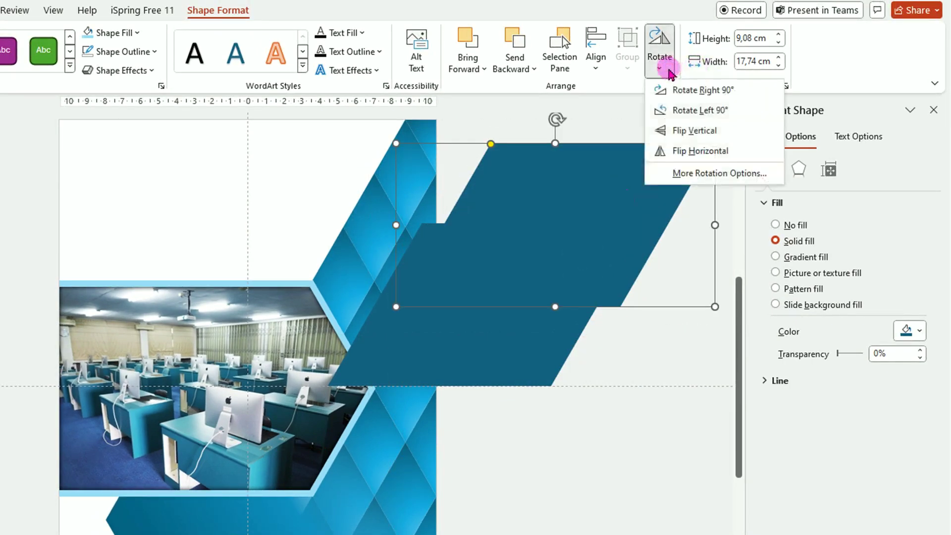
click(693, 152)
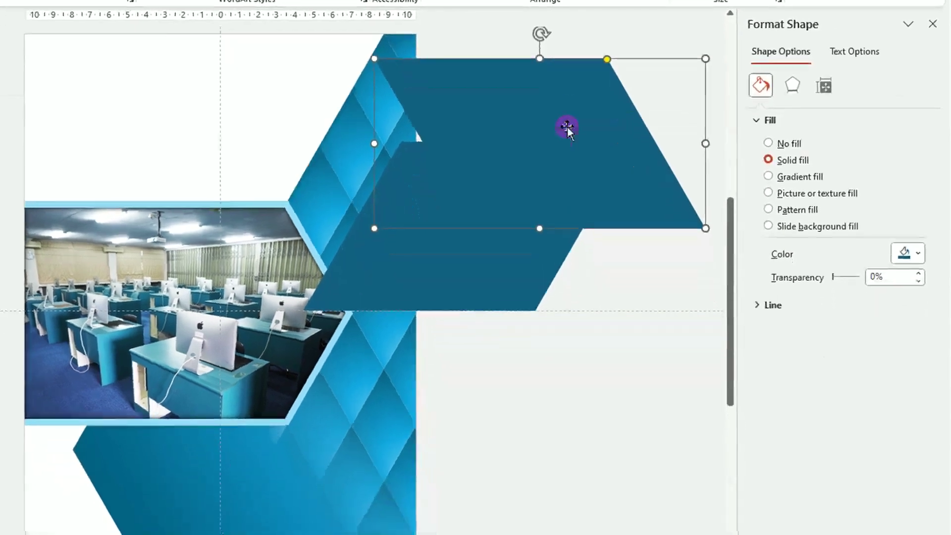
Position the mirrored copy beneath the original and fill it light blue
drag(580, 216, 576, 244)
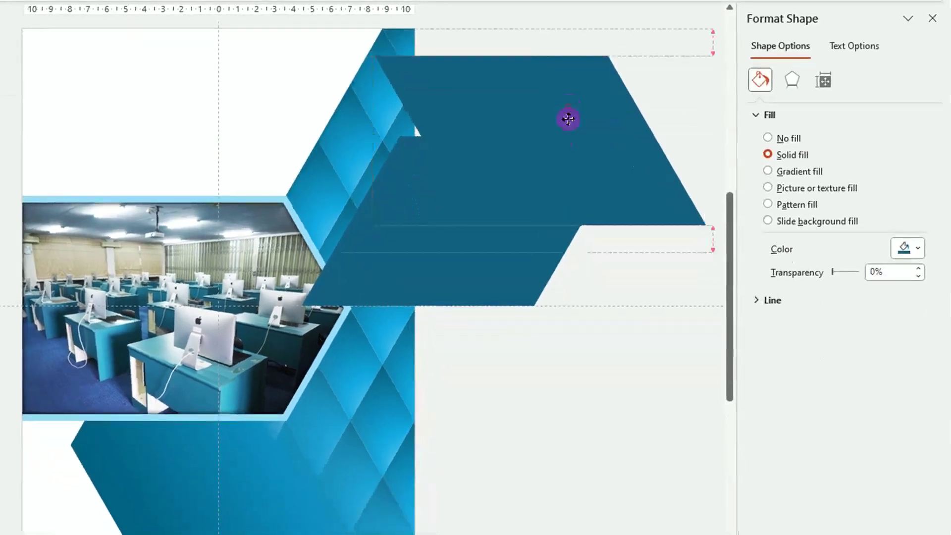
drag(564, 157, 565, 148)
drag(451, 390, 452, 390)
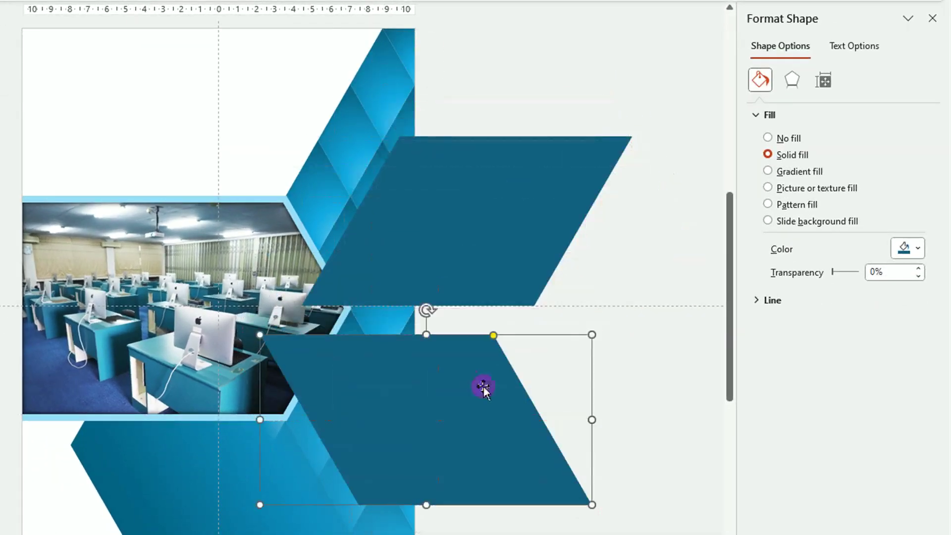
click(922, 248)
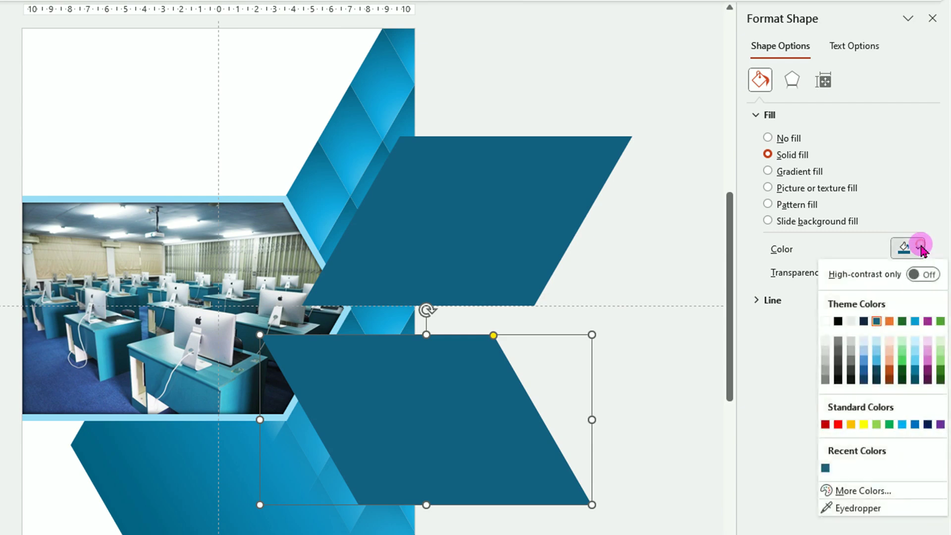
click(876, 343)
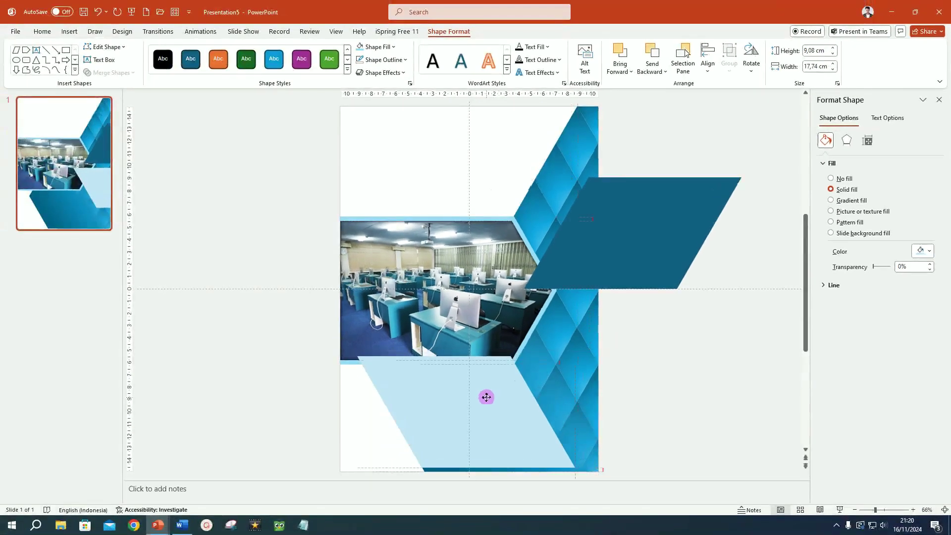
Place the light blue parallelogram below the photo and resize it to 6 × 16,1 cm
drag(492, 392, 487, 402)
drag(470, 360, 469, 397)
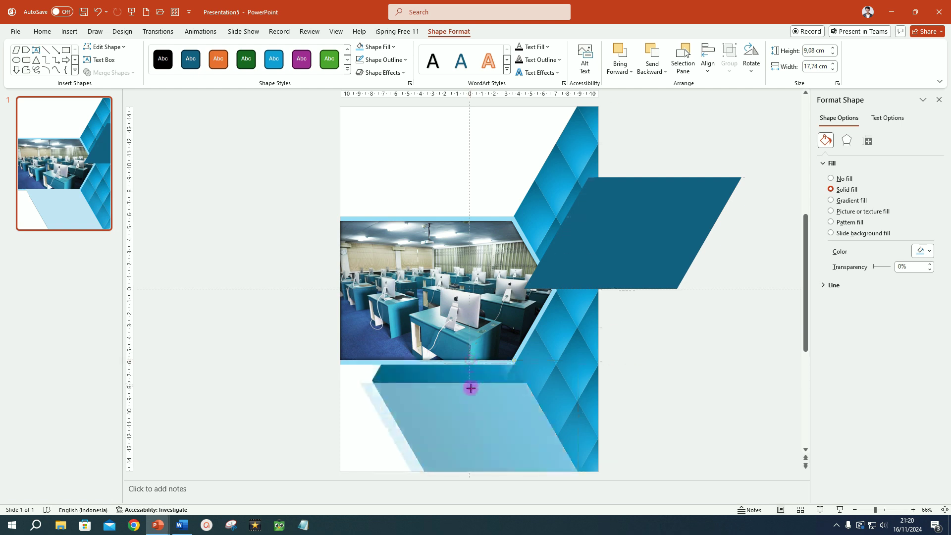
drag(359, 435, 379, 435)
ctrl+scroll(444, 444, up, 5)
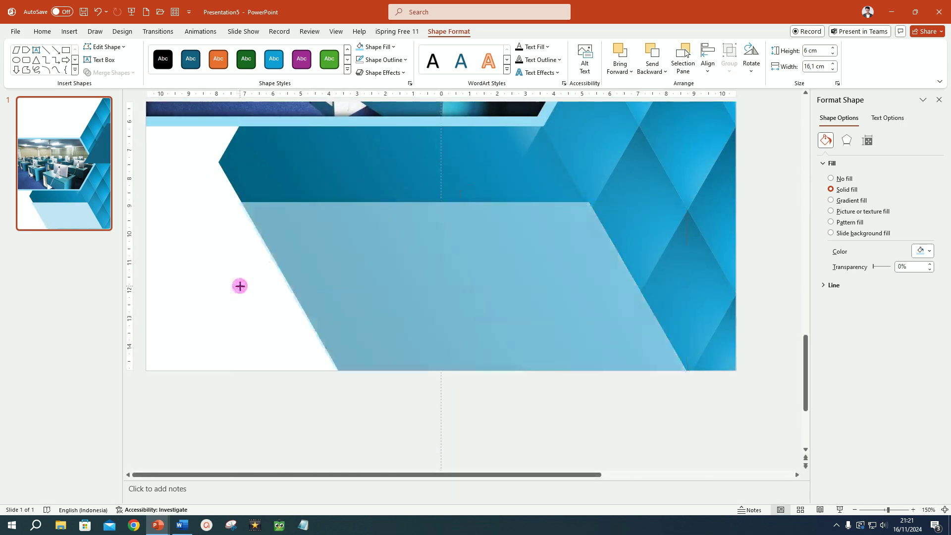
Duplicate the light blue parallelogram and move the copy up and right to overlap it
key(ctrl+d)
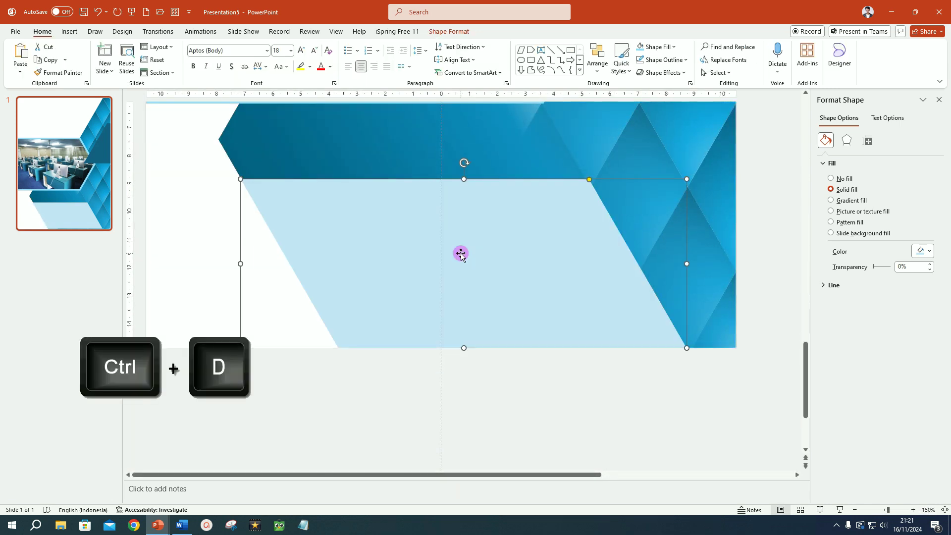
drag(460, 253, 451, 257)
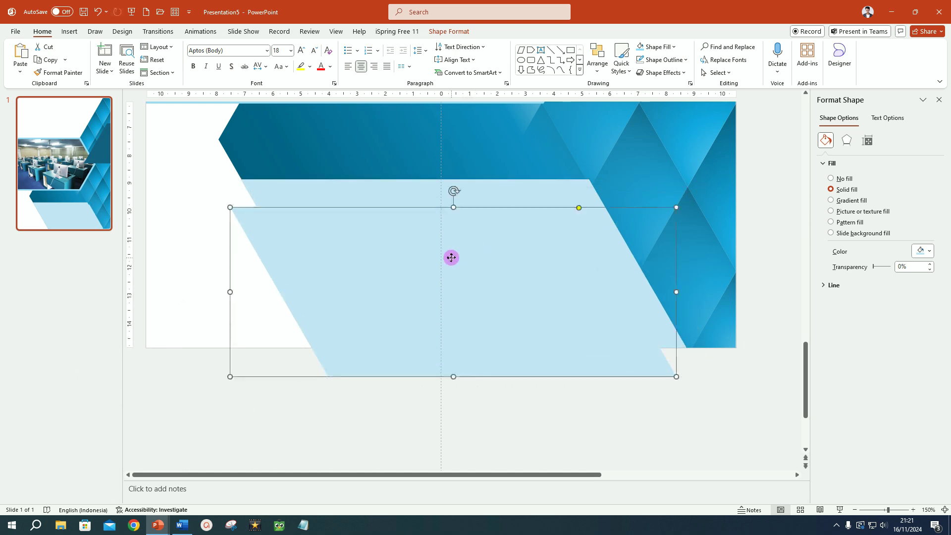
drag(472, 264, 599, 209)
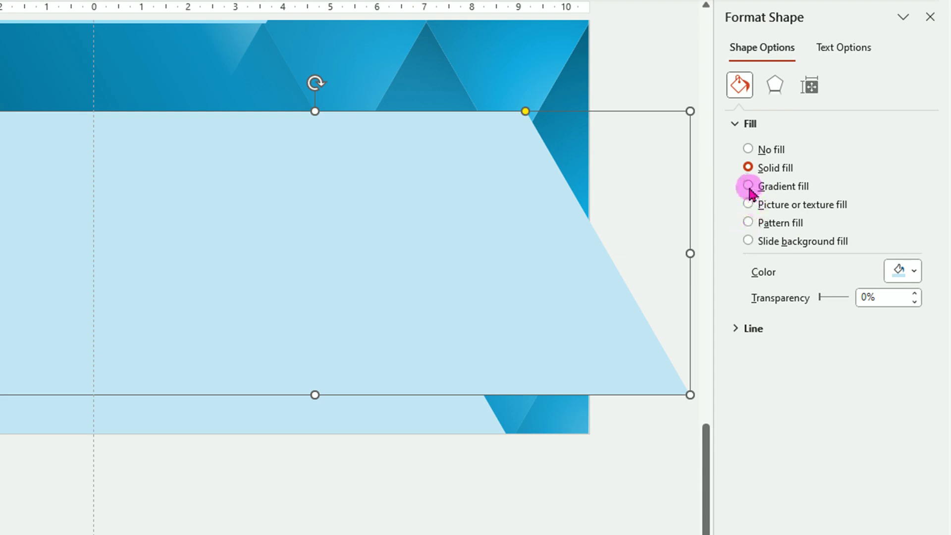
Give the copy a gradient fill reduced to two stops at the start and end
click(748, 187)
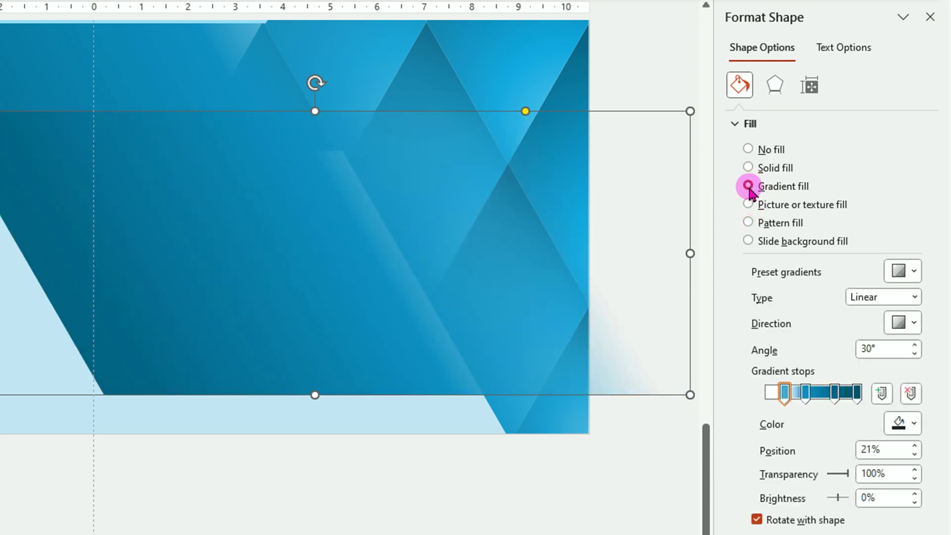
click(910, 393)
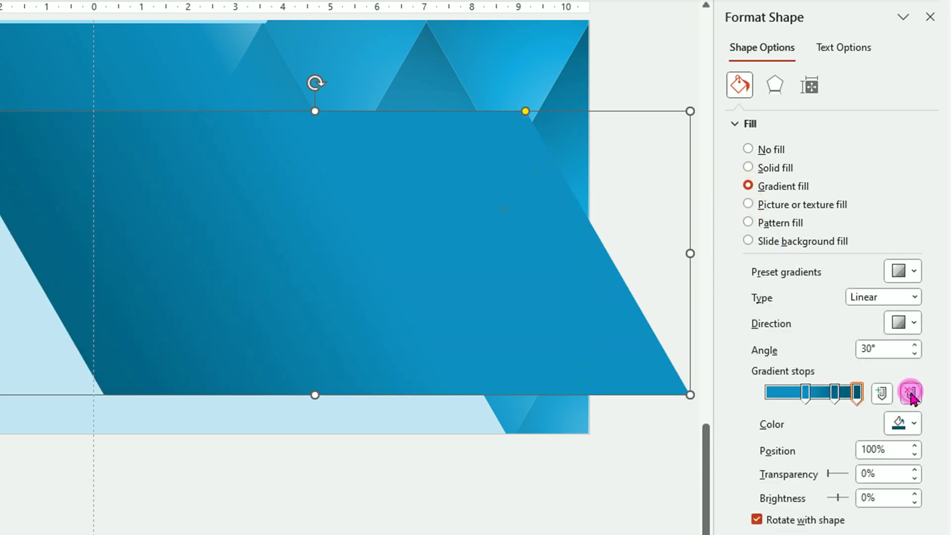
click(911, 394)
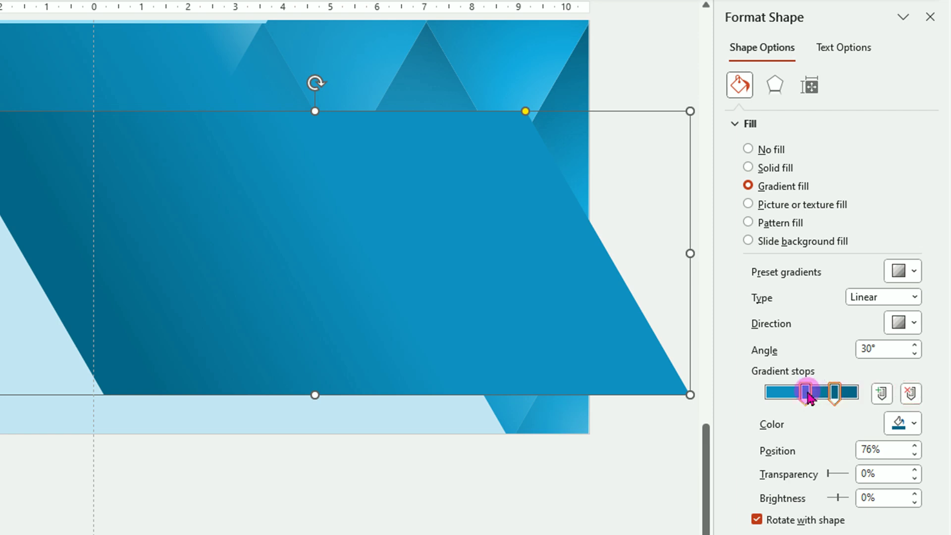
drag(807, 396, 764, 398)
drag(834, 396, 864, 397)
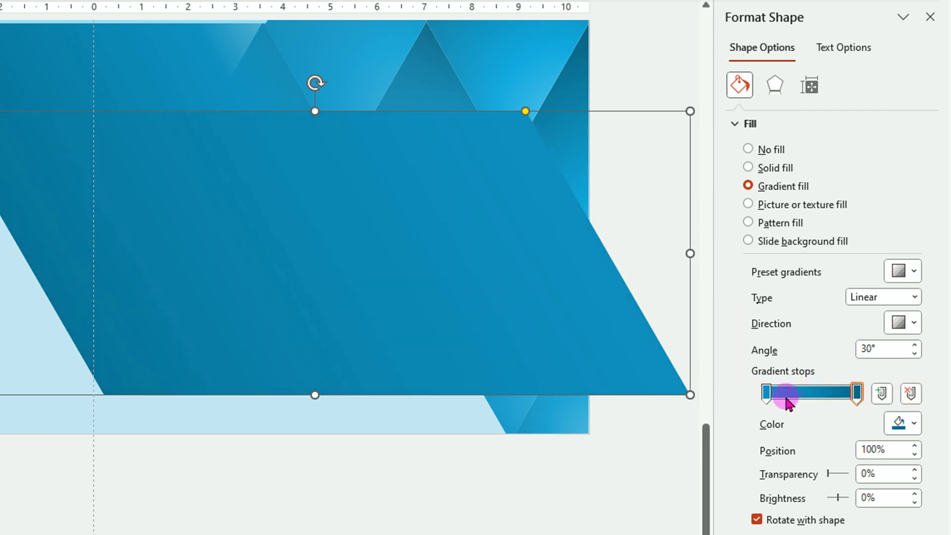
Color the left gradient stop purple and the right stop blue
click(767, 399)
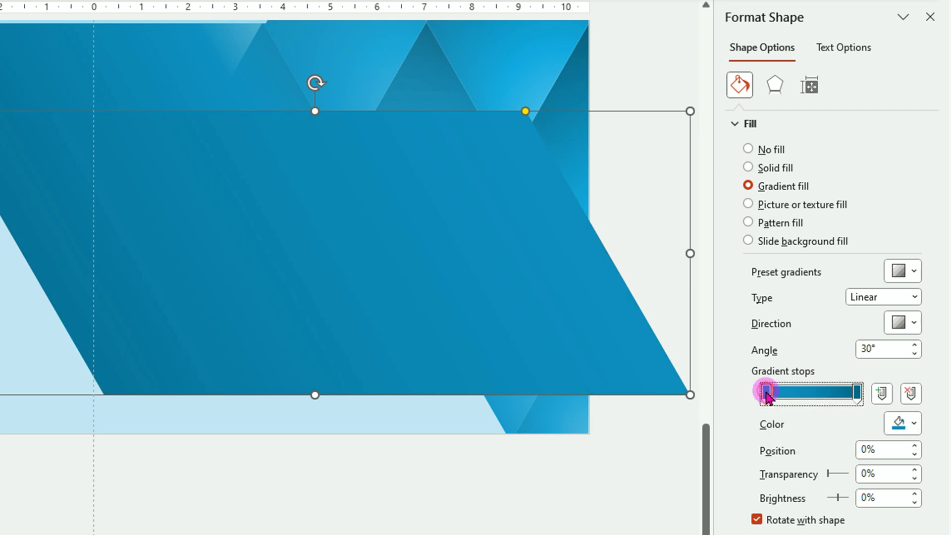
click(915, 424)
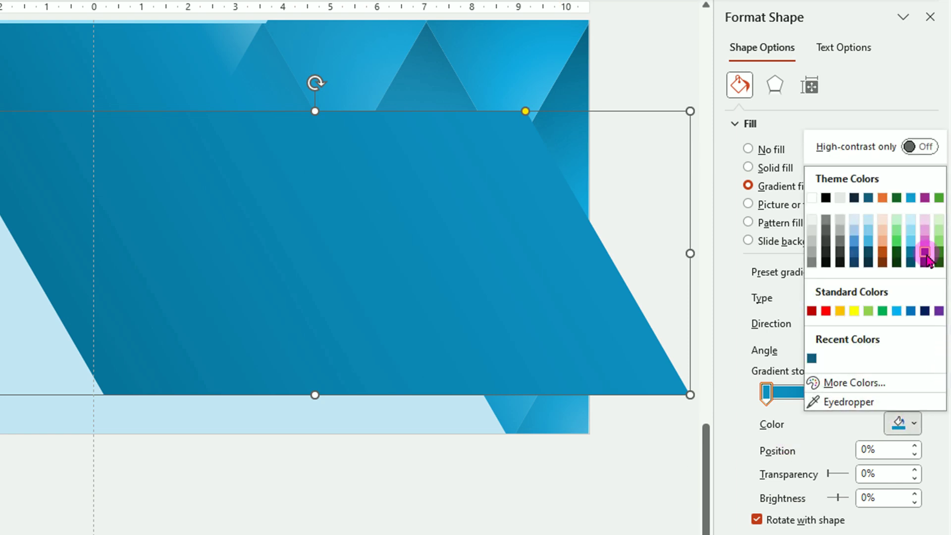
click(925, 253)
click(858, 393)
click(904, 429)
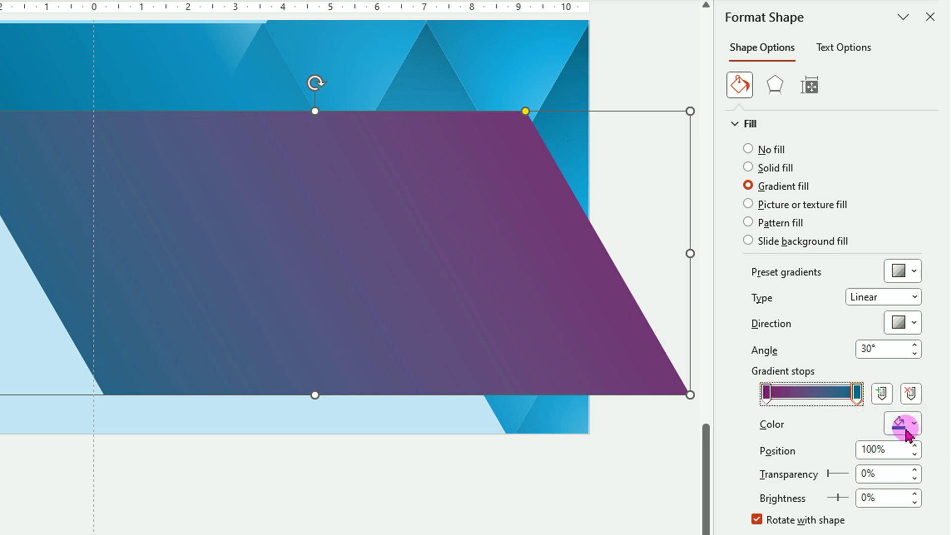
click(915, 426)
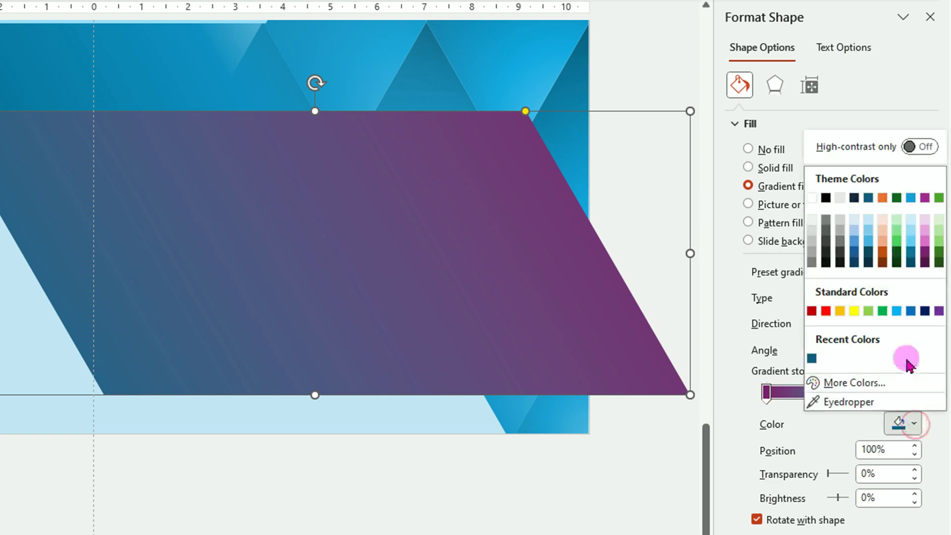
click(911, 311)
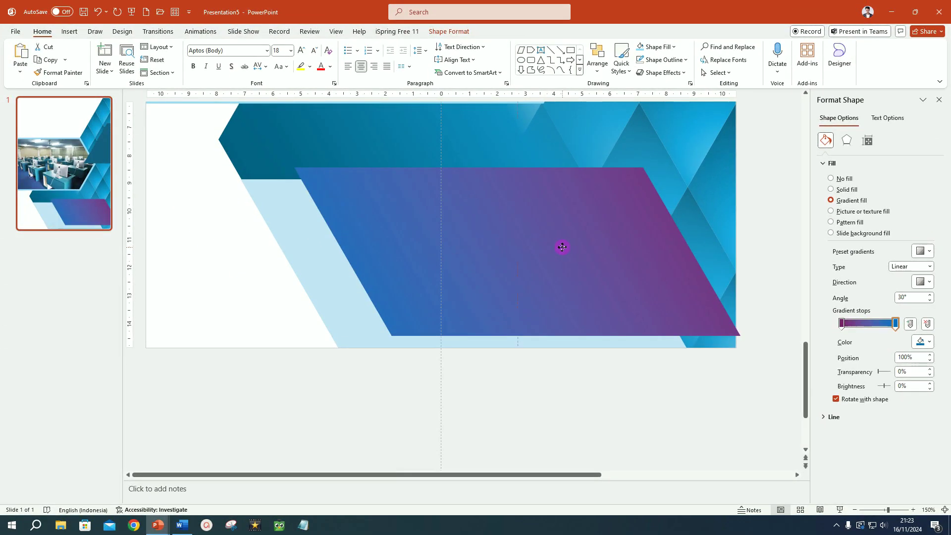
Move the gradient parallelogram down-left, shorten it and align it with the slide's bottom edge
drag(562, 247, 268, 407)
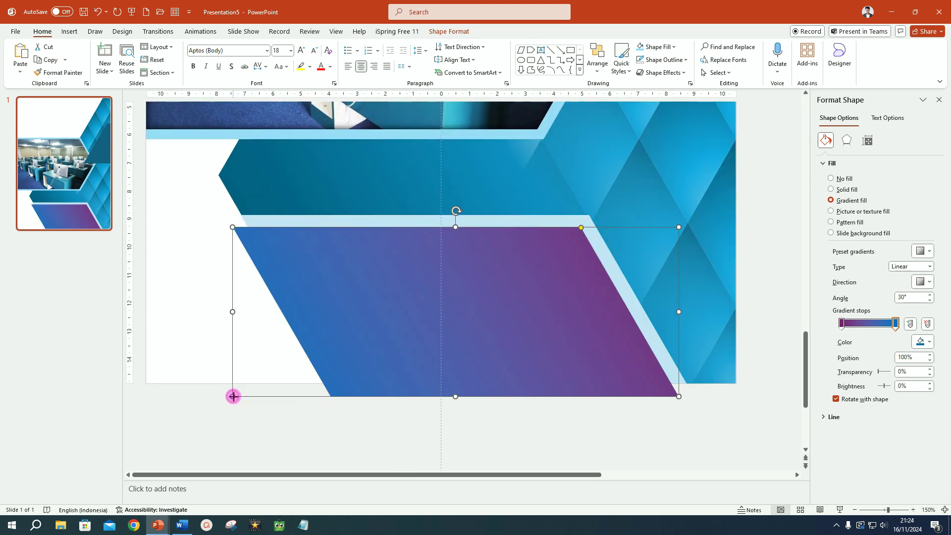
drag(234, 396, 244, 389)
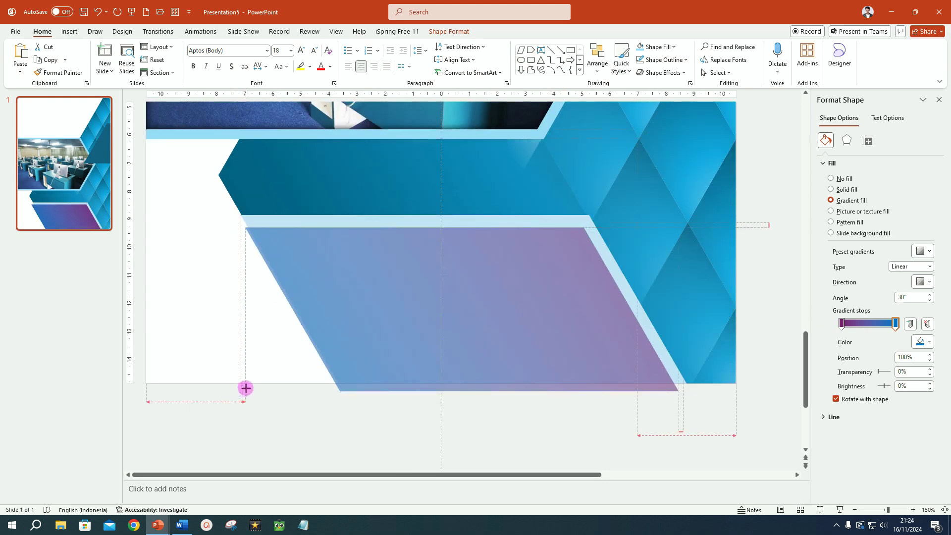
drag(248, 388, 243, 388)
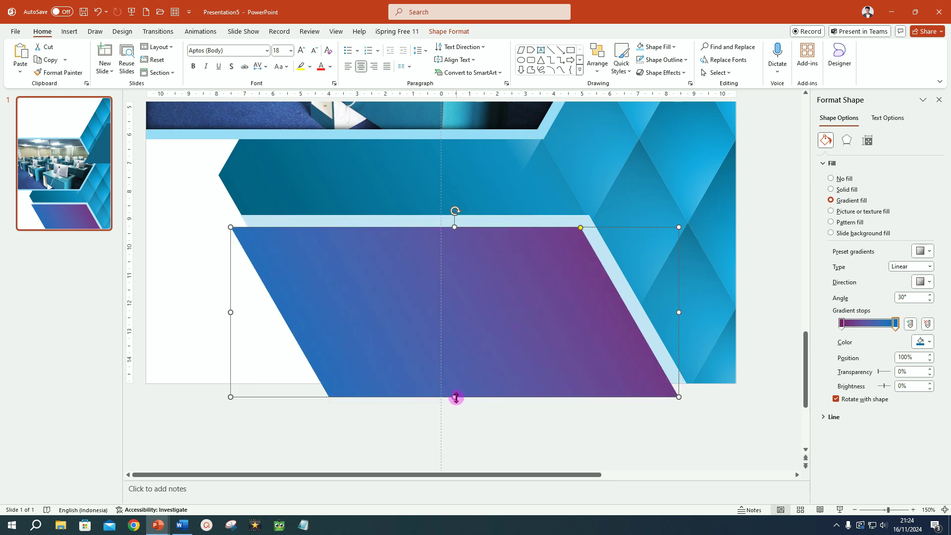
drag(456, 398, 457, 384)
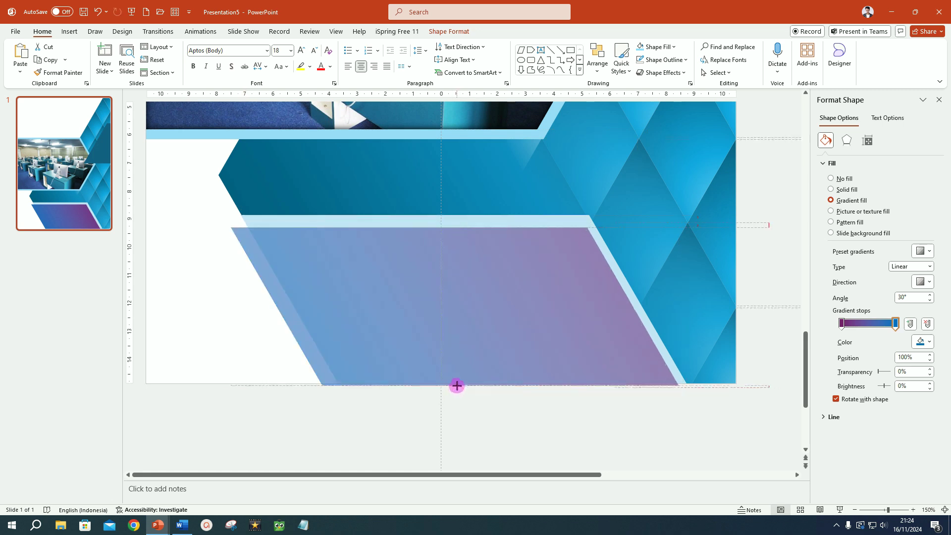
drag(456, 384, 456, 382)
drag(546, 347, 536, 345)
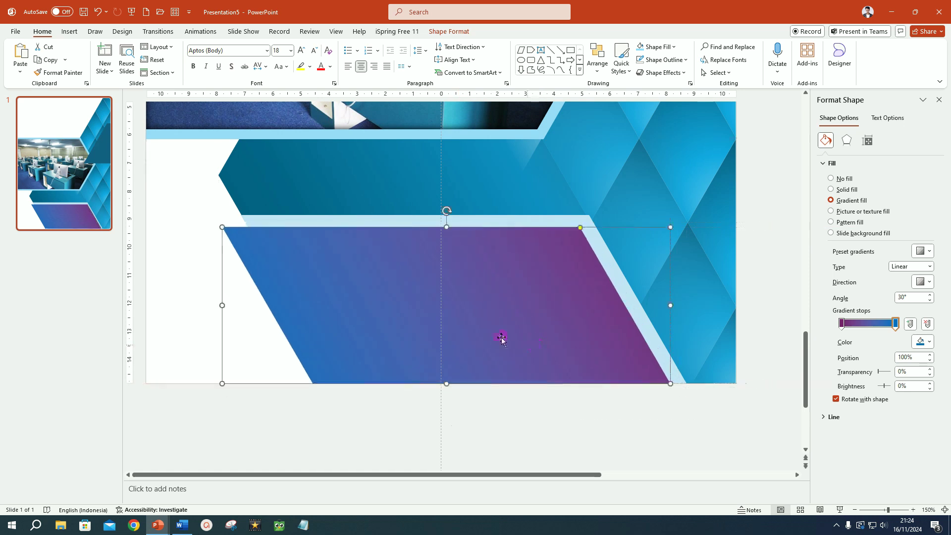
Pull the gradient parallelogram's left edge further to the right
drag(223, 305, 248, 304)
click(249, 304)
scroll(492, 290, up, 2)
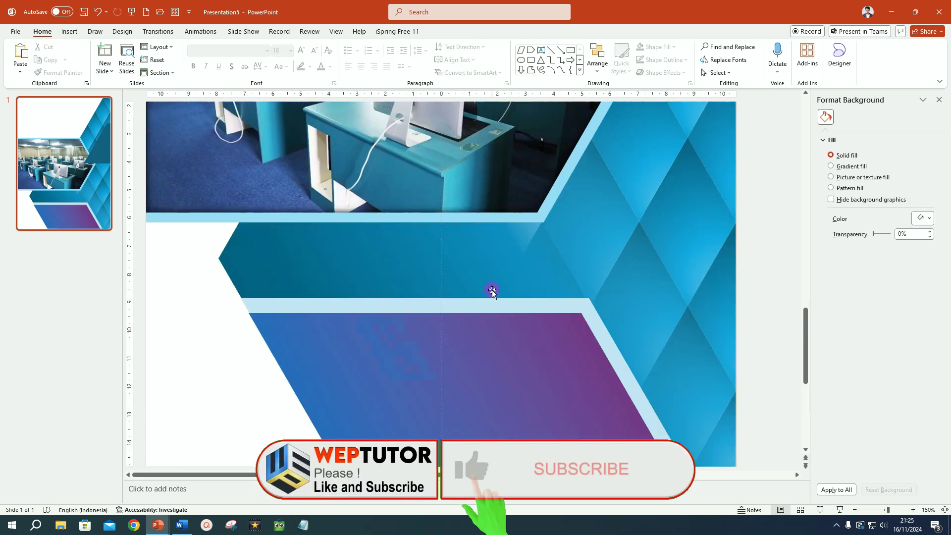
Trim the computer-lab photo slightly at its bottom and right edges
scroll(491, 290, up, 2)
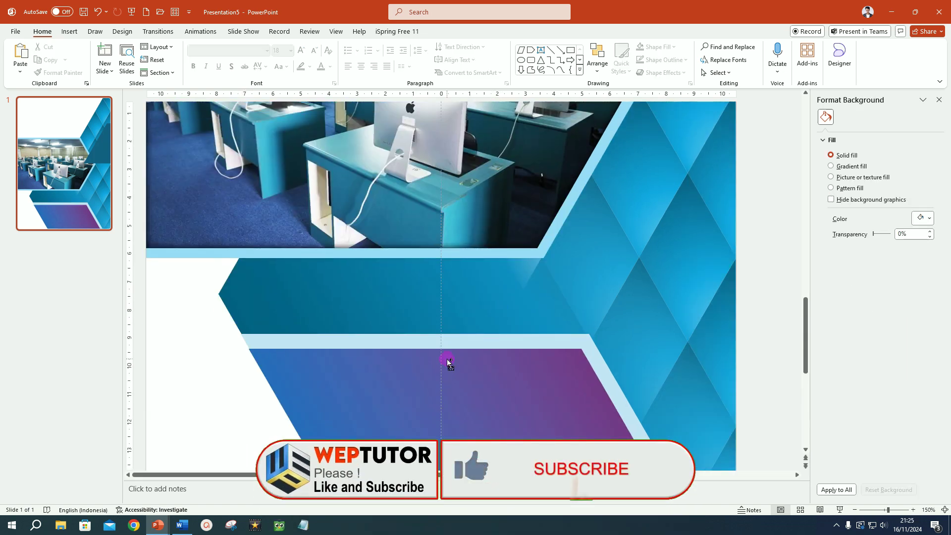
ctrl+scroll(501, 311, down, 5)
click(493, 310)
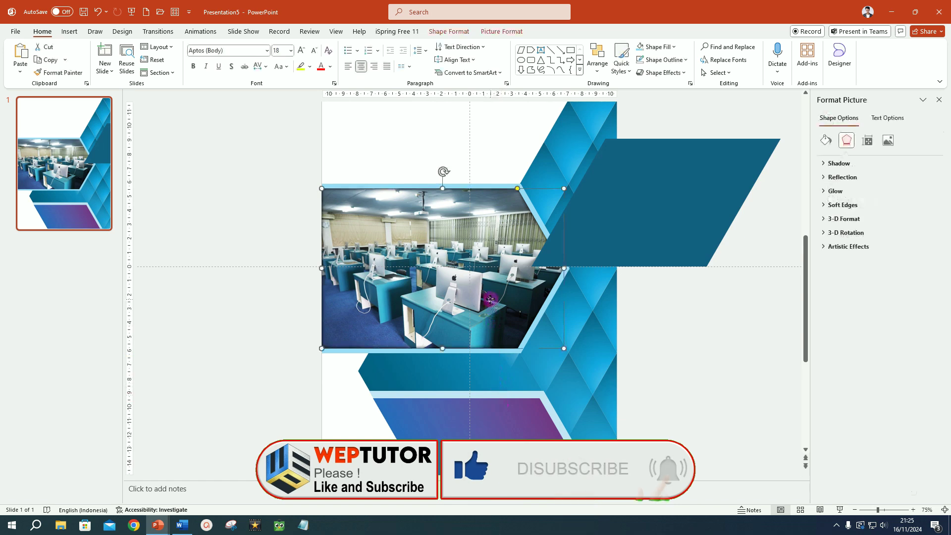
drag(443, 348, 442, 343)
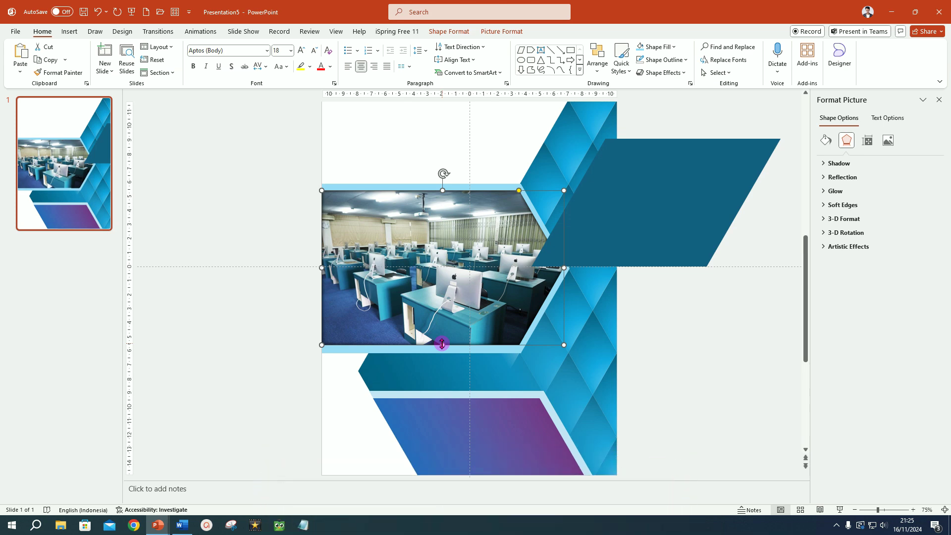
ctrl+scroll(510, 273, up, 2)
drag(506, 287, 503, 287)
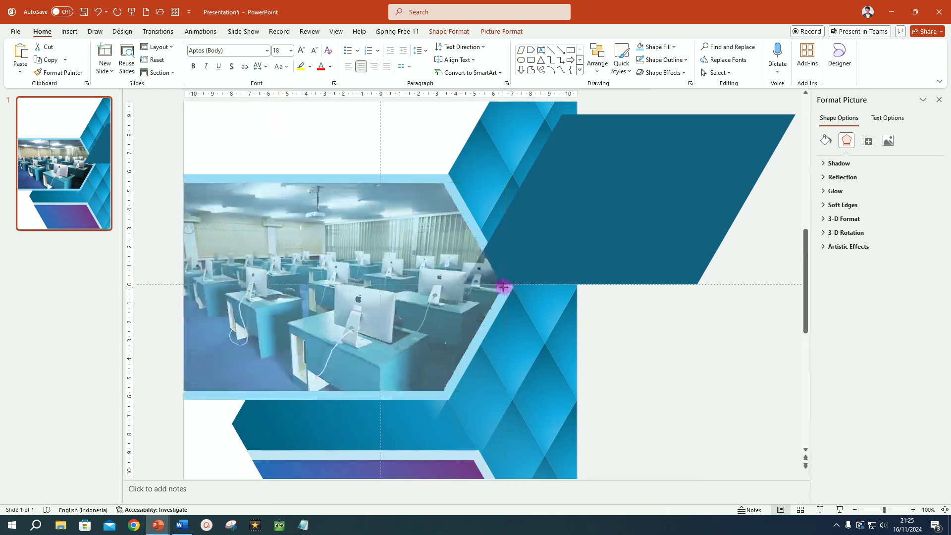
Bring the dark parallelogram from off the slide onto the photo
click(375, 142)
ctrl+scroll(513, 283, down, 2)
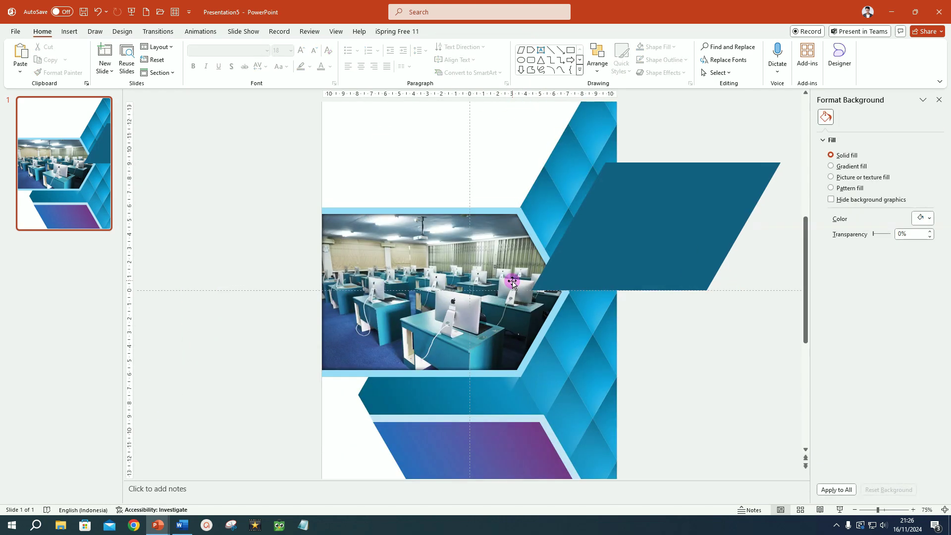
drag(692, 215, 531, 293)
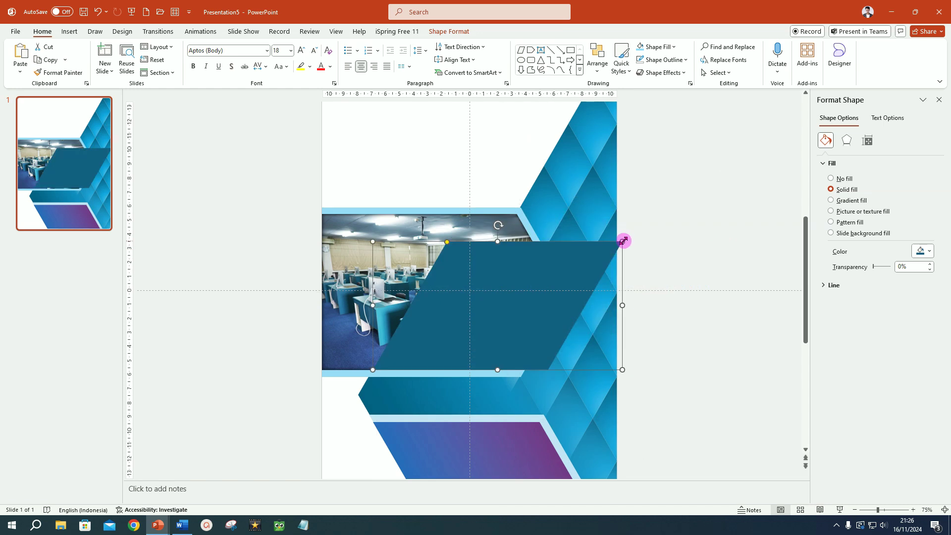
Shrink the dark parallelogram from its top-right, top and right edges to fit the photo's lower half
drag(623, 241, 580, 263)
drag(478, 263, 471, 290)
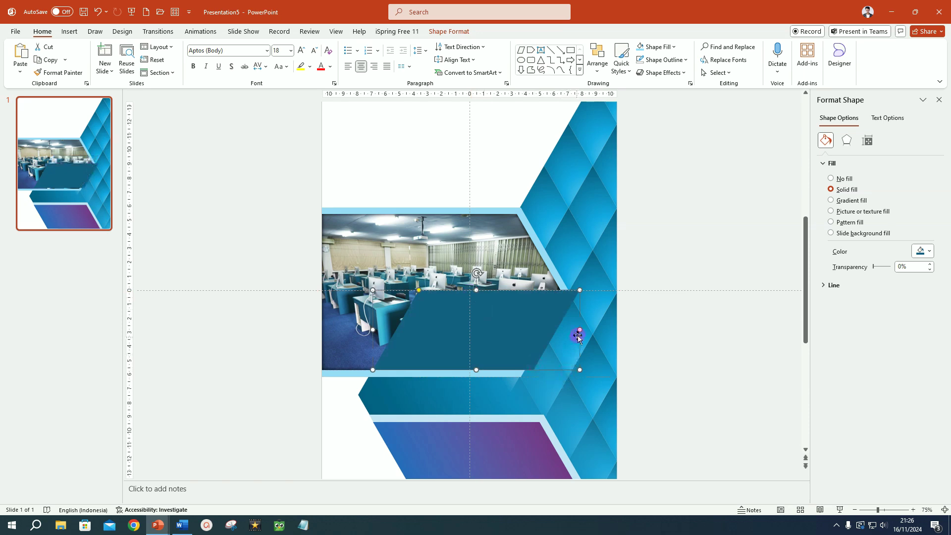
drag(580, 330, 562, 330)
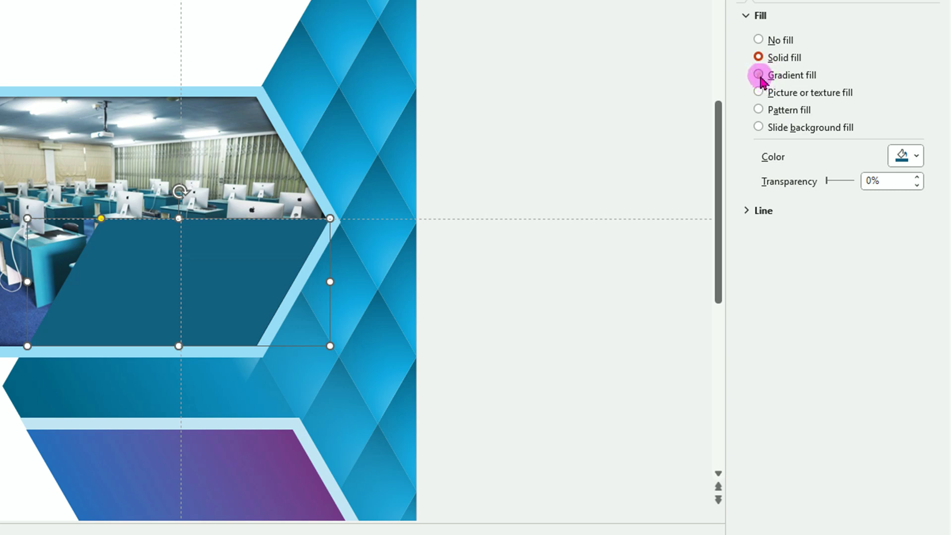
Give the parallelogram a gradient fill with blue starting on the left and purple on the right
click(758, 75)
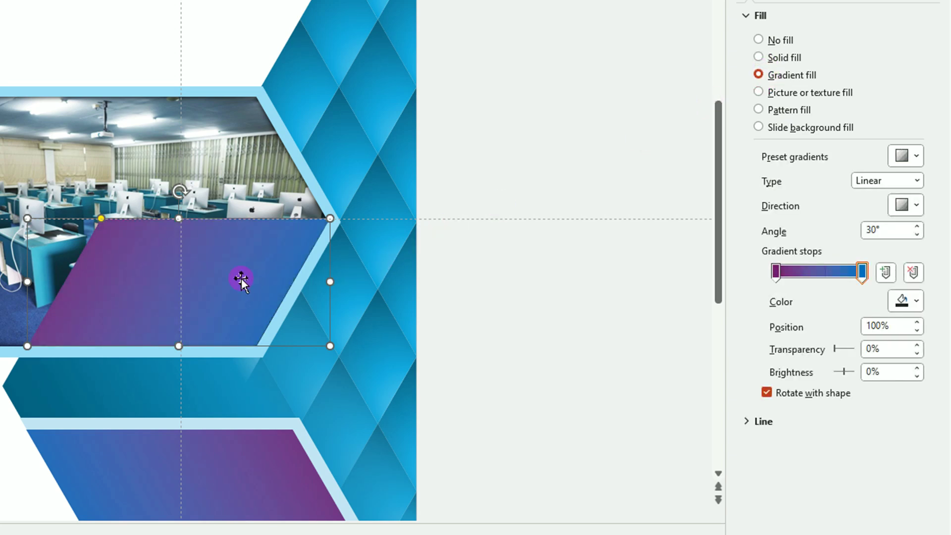
click(776, 273)
drag(776, 273, 865, 272)
click(862, 272)
click(777, 275)
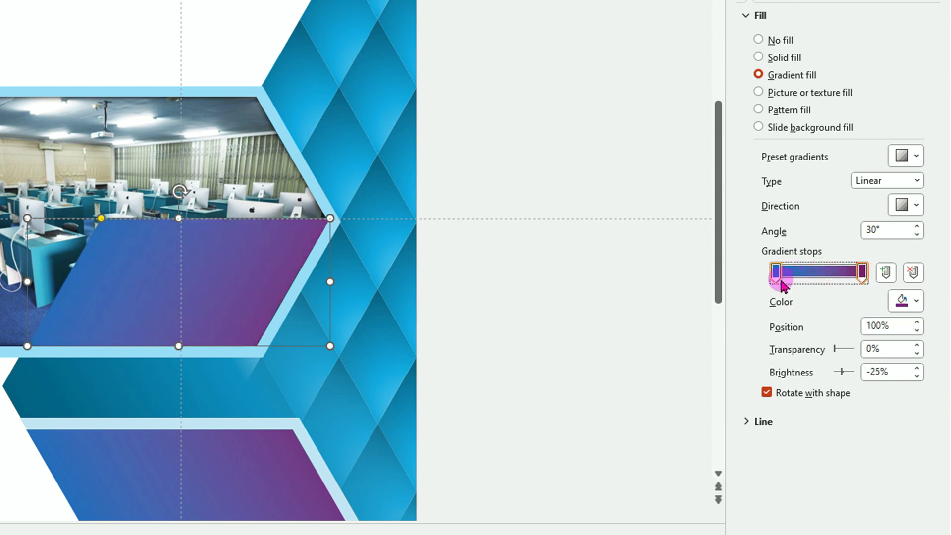
click(776, 276)
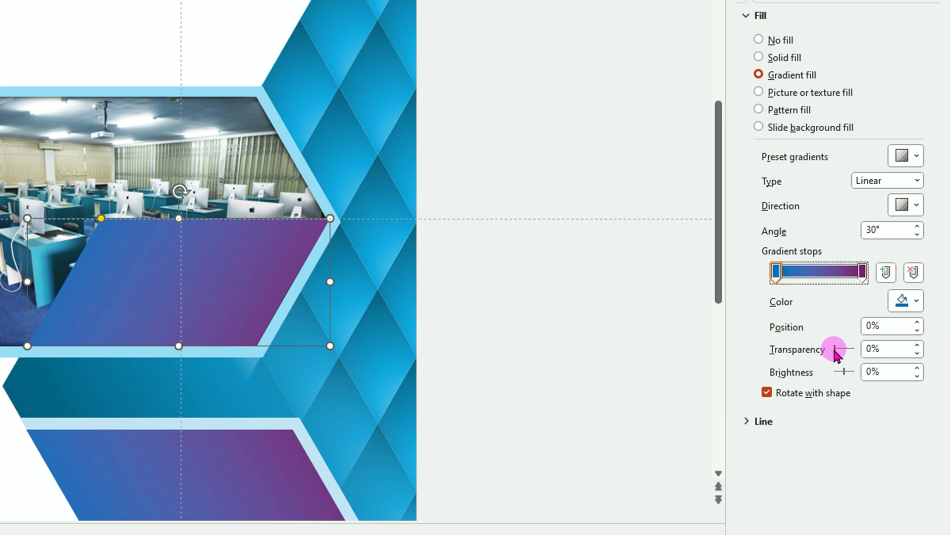
Set the blue stop to 17% transparency and the purple stop to 15%
drag(834, 349, 838, 349)
click(917, 351)
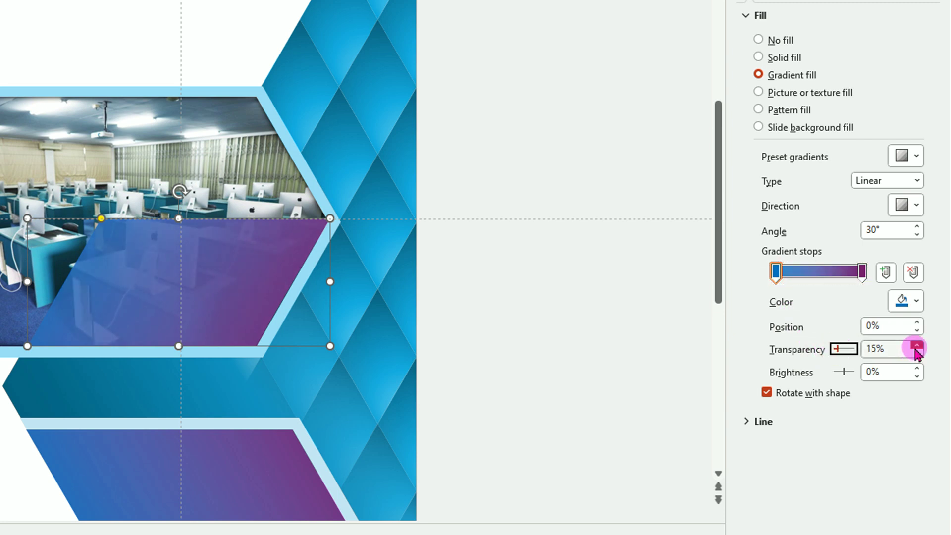
click(917, 352)
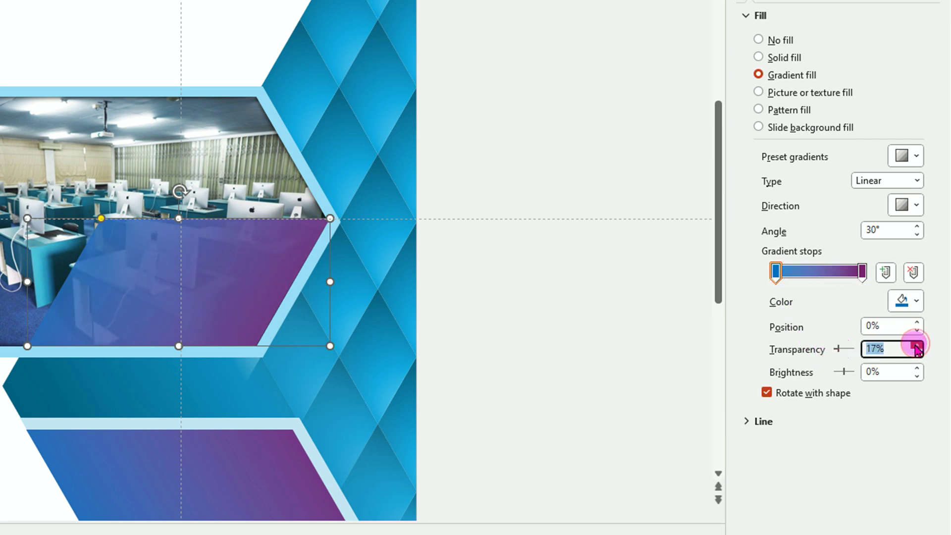
click(862, 271)
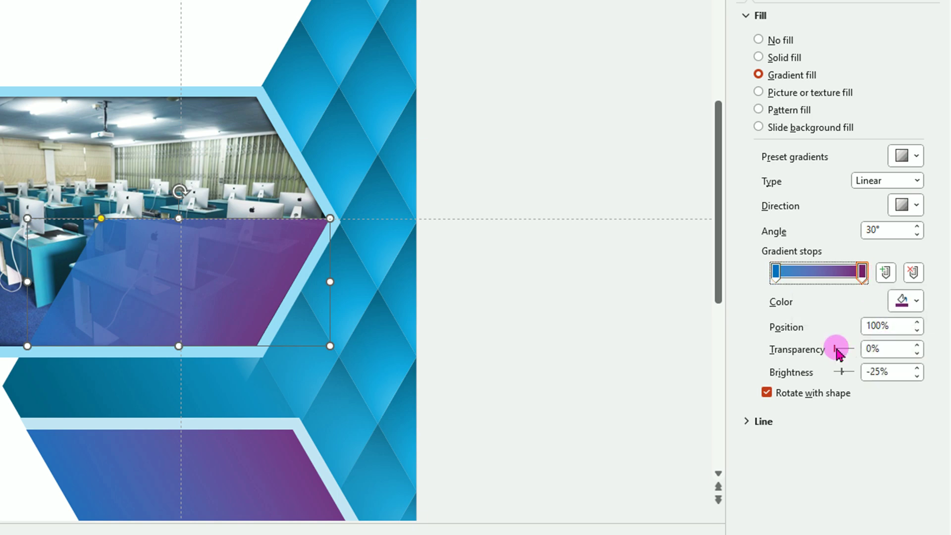
drag(836, 350, 841, 348)
click(917, 347)
click(917, 347)
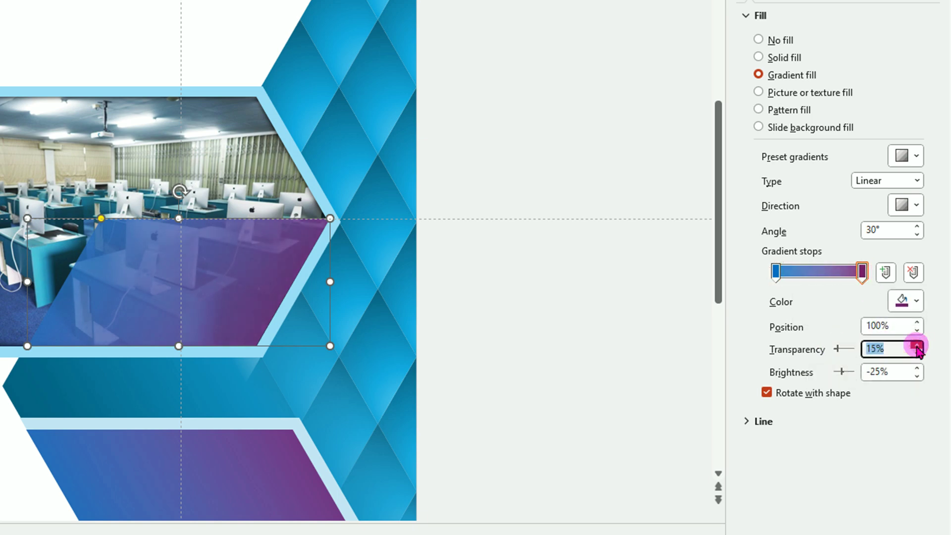
click(691, 359)
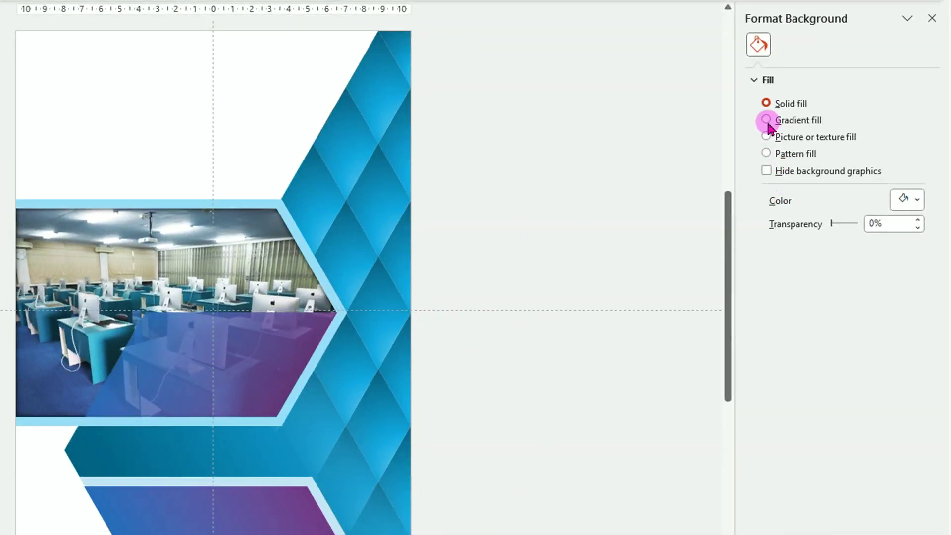
Switch the slide background to a gradient fill angled at 90°
click(767, 120)
click(918, 274)
click(918, 266)
click(918, 266)
click(918, 266)
click(918, 267)
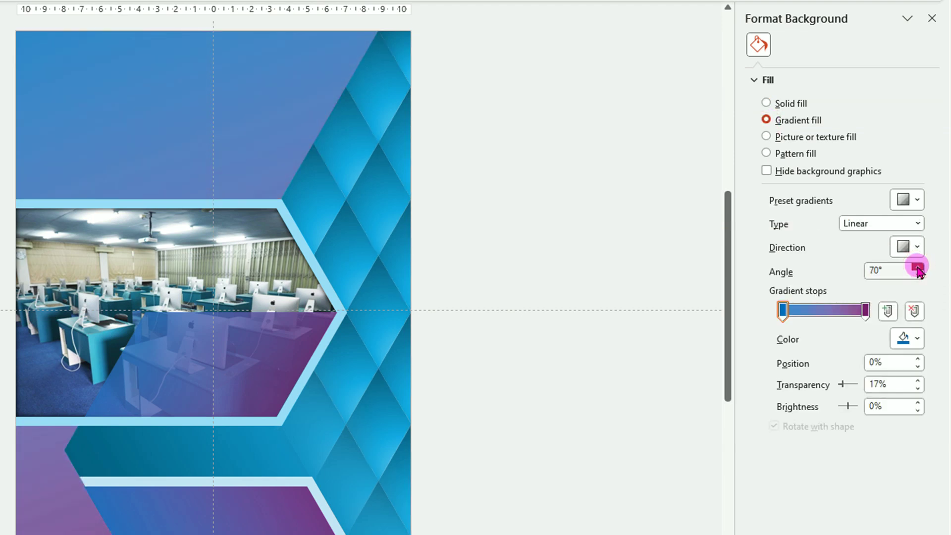
Color the background gradient white at the top and light blue at the bottom
click(782, 317)
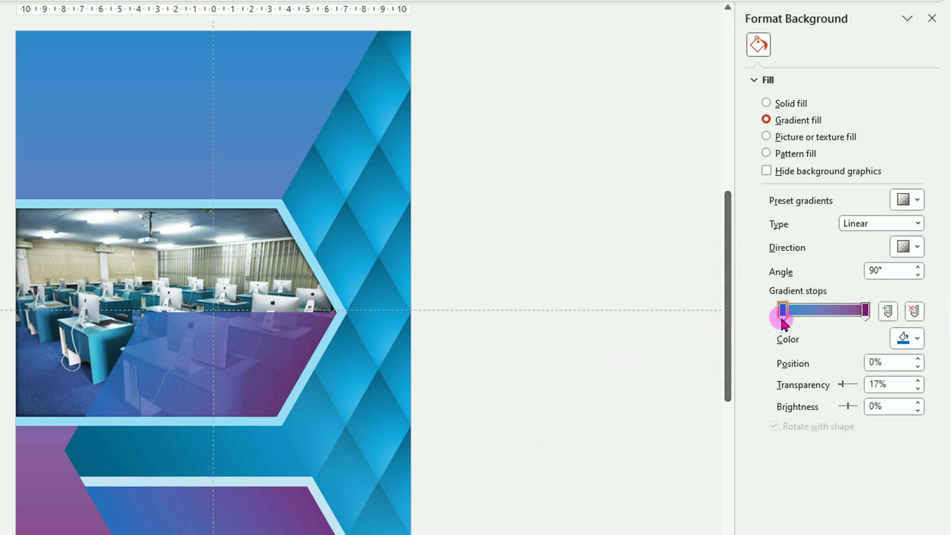
click(918, 339)
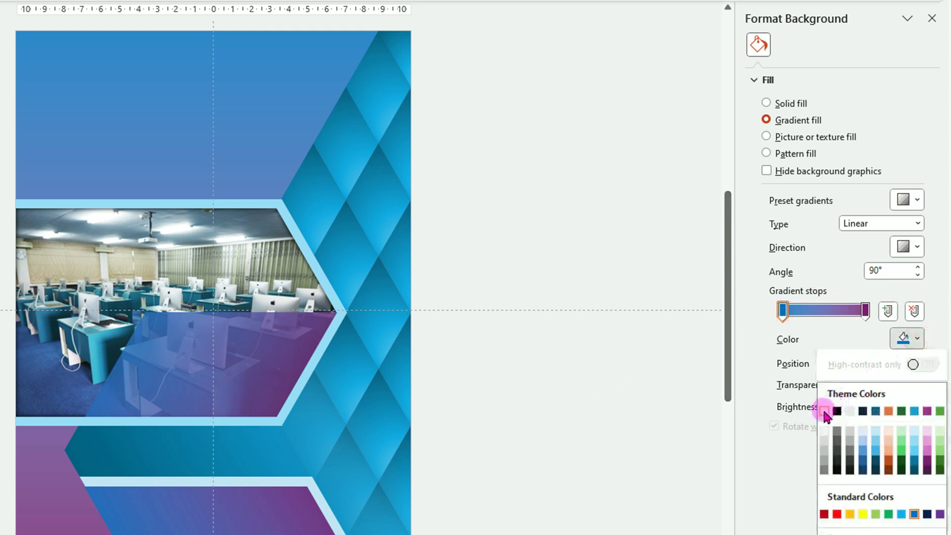
click(824, 412)
click(868, 317)
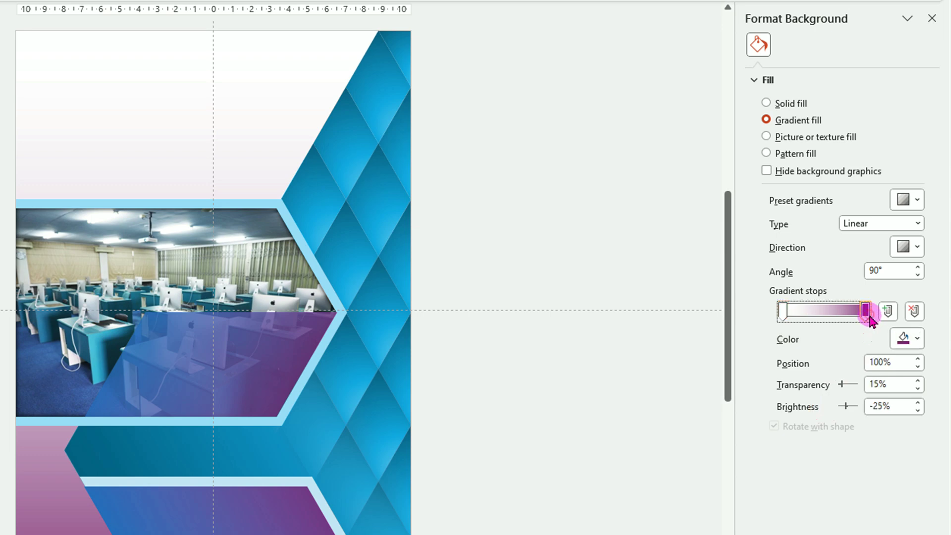
click(918, 339)
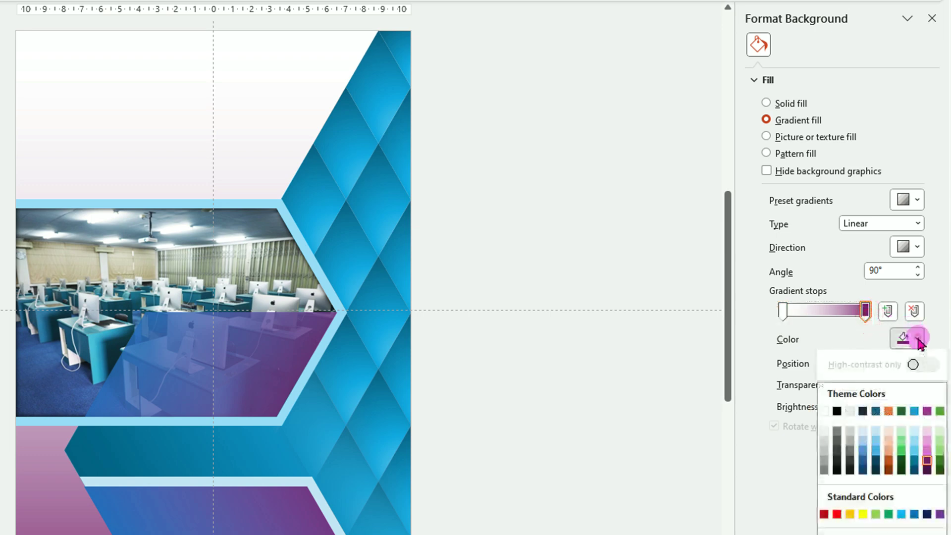
click(914, 430)
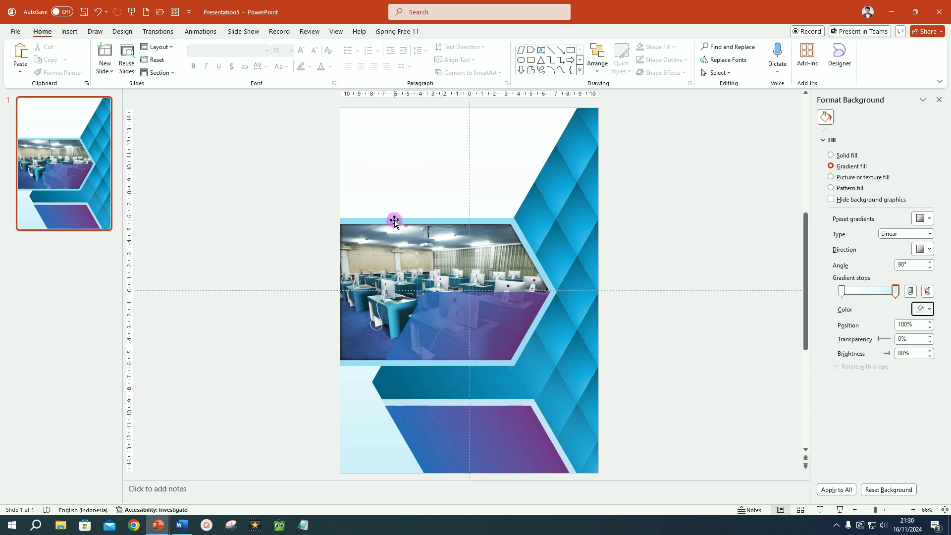
click(395, 221)
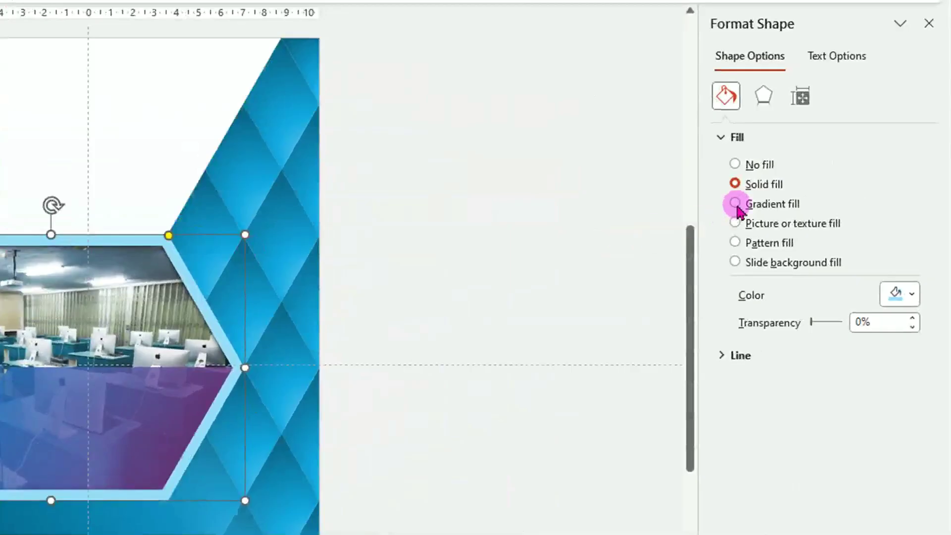
Give the frame a gradient fill, eyedropping the pale background color for its end stop
click(735, 204)
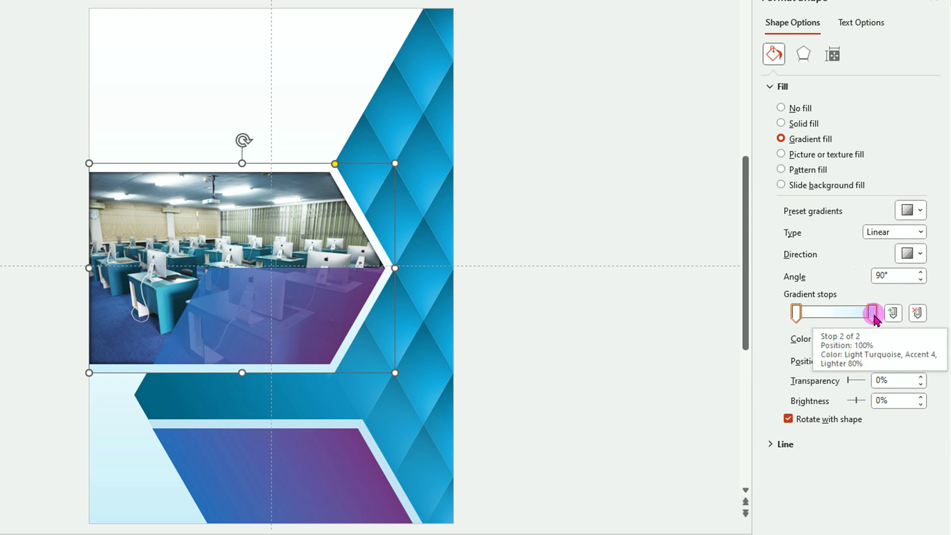
click(872, 313)
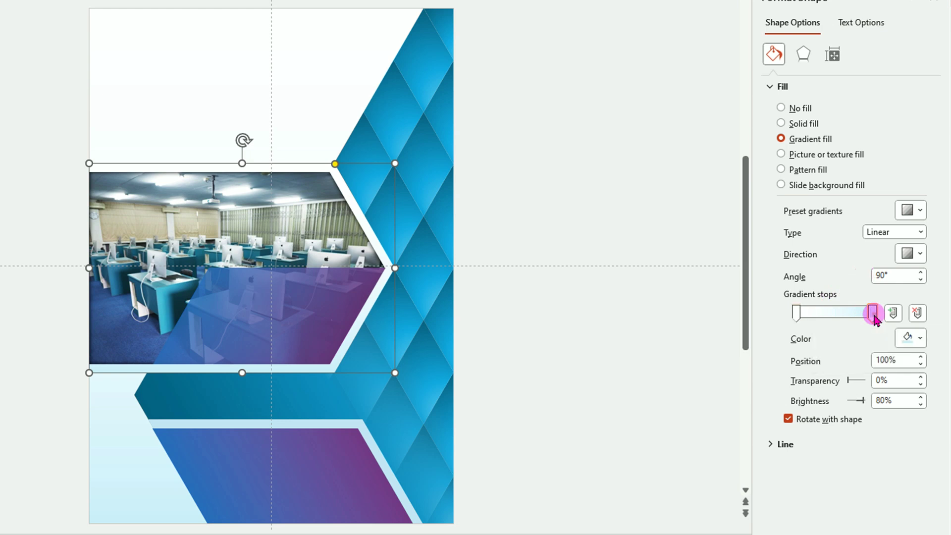
click(921, 339)
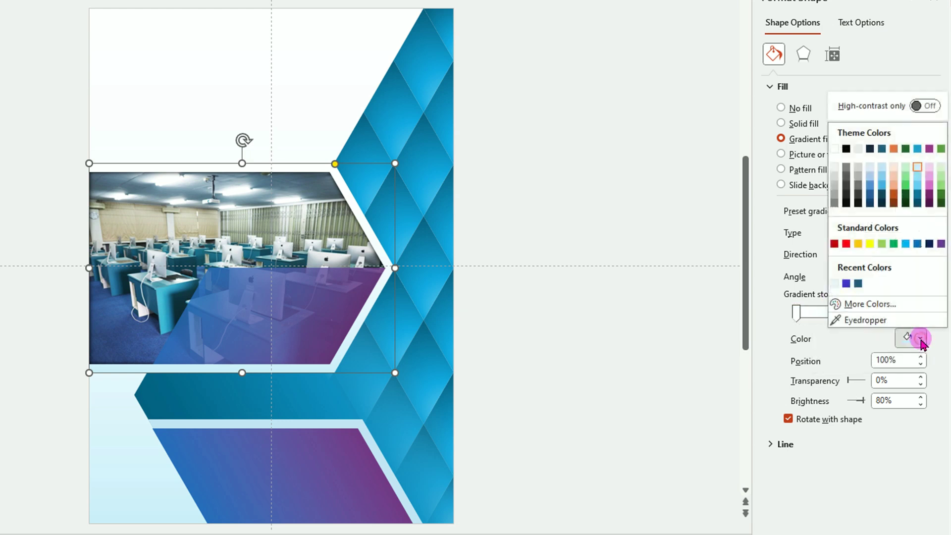
click(866, 320)
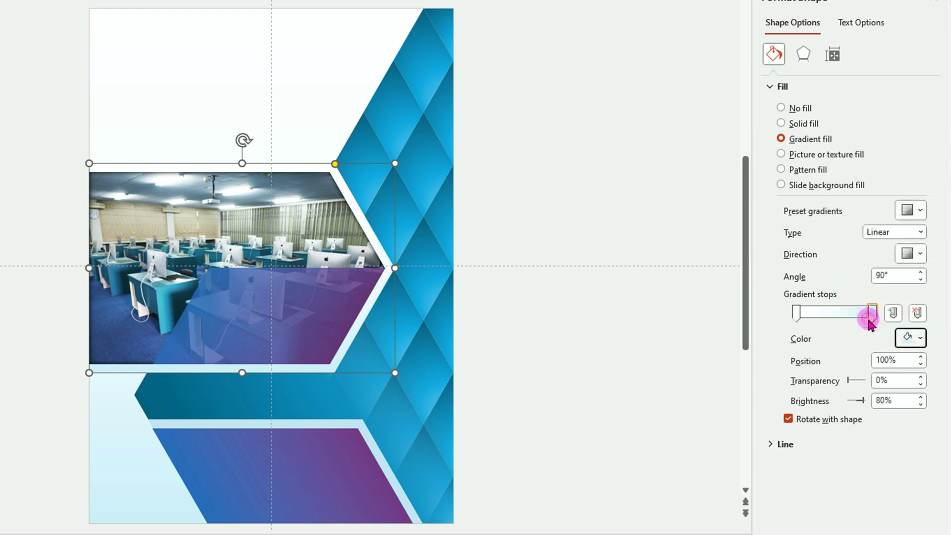
click(142, 373)
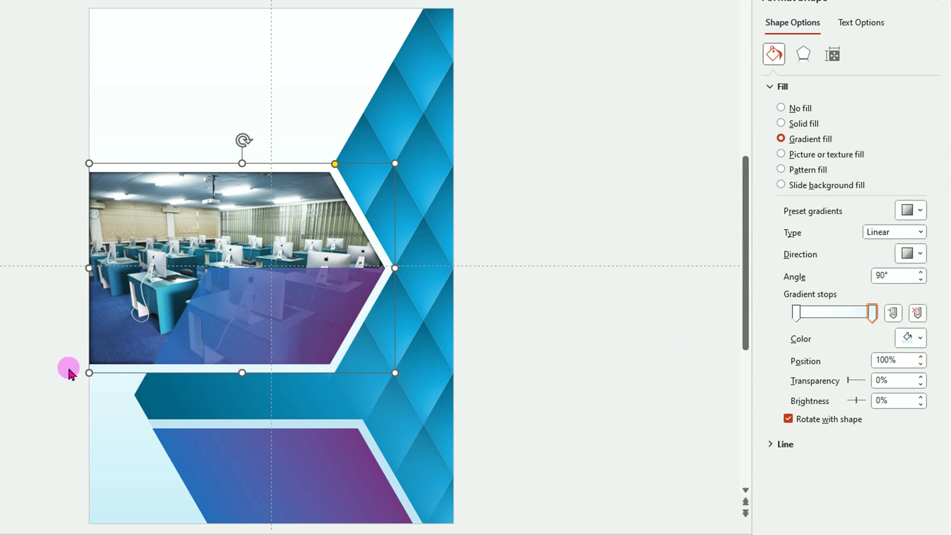
click(41, 359)
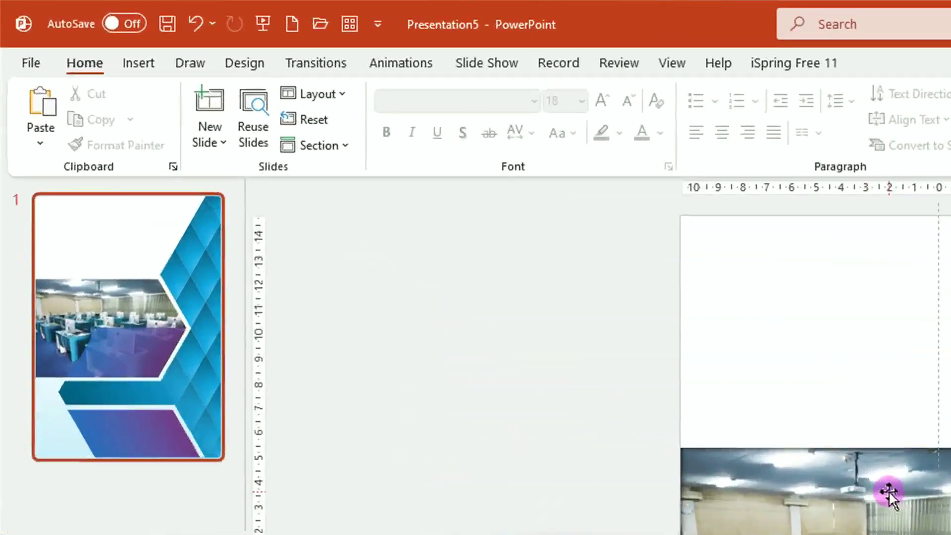
Insert first-style WordArt, move it above the photo and select its placeholder text
click(137, 67)
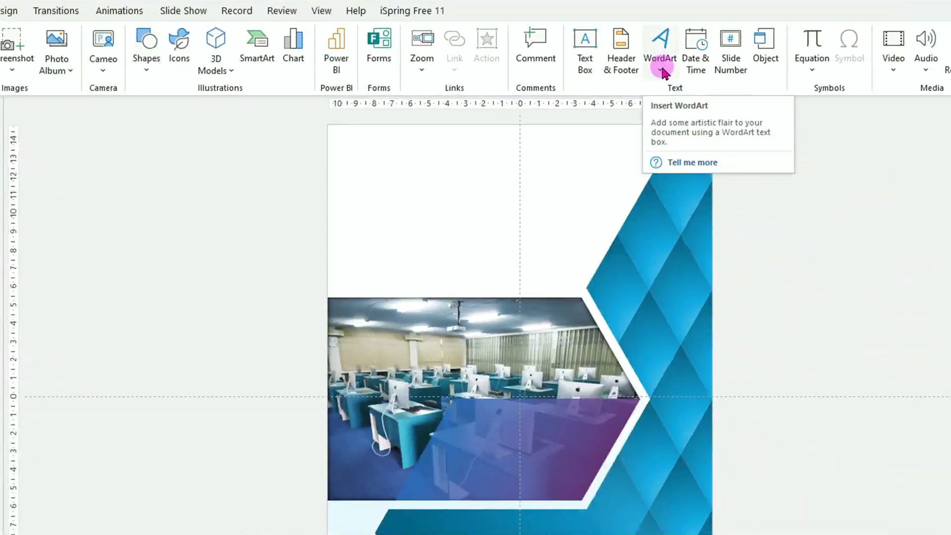
click(661, 64)
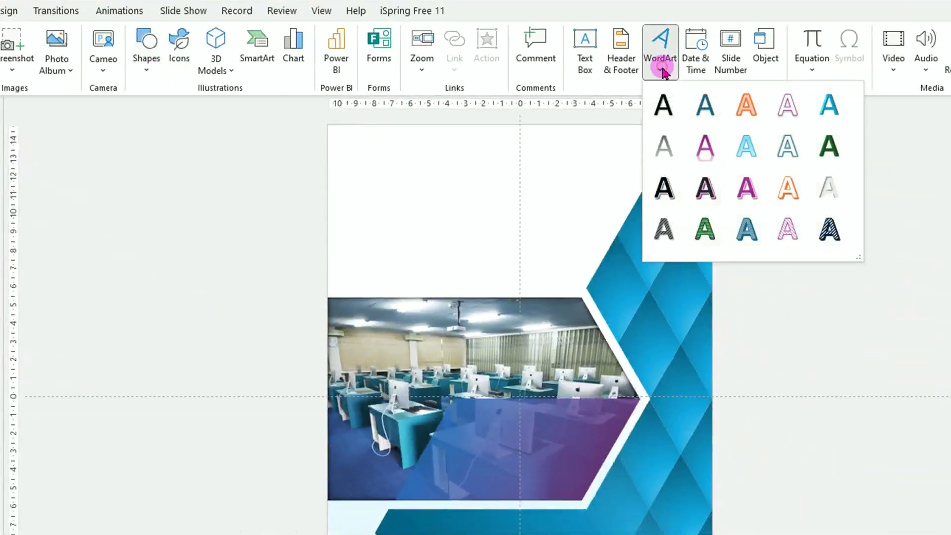
click(668, 113)
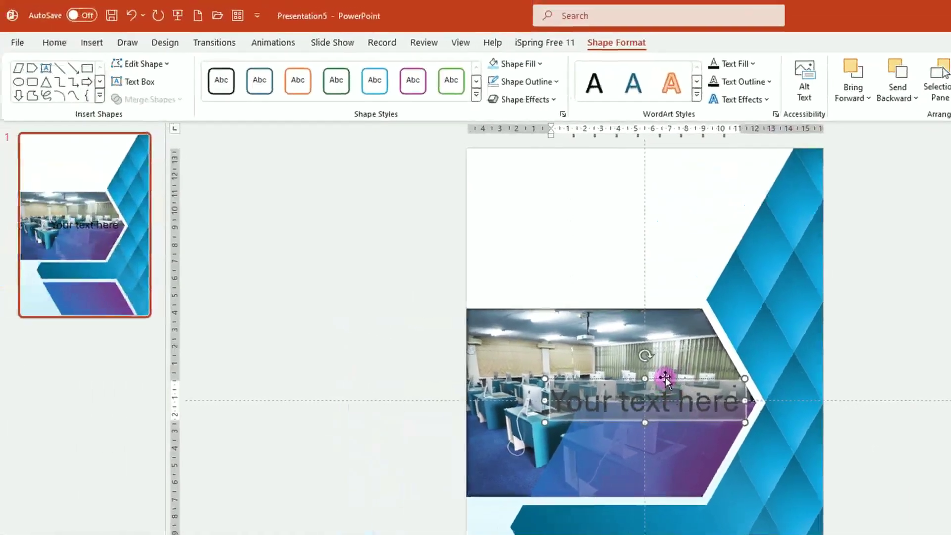
drag(668, 381, 622, 218)
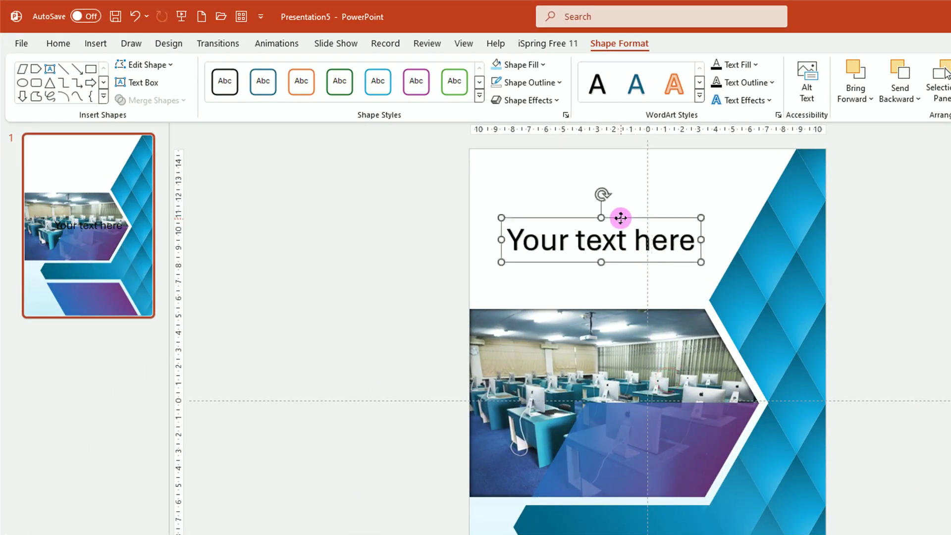
drag(513, 242, 749, 241)
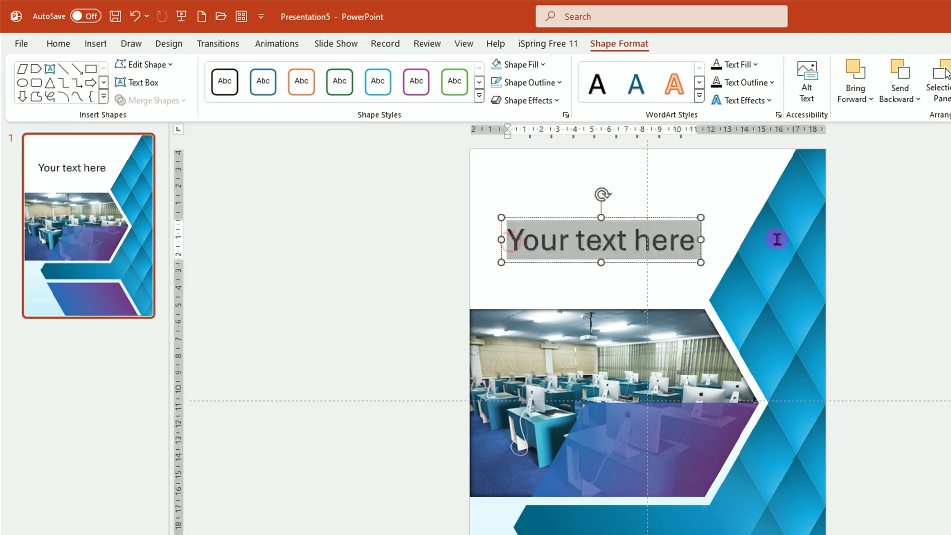
Change the WordArt text to HEADLINE and set it in LEMON MILK Bold
text(HEADLINE)
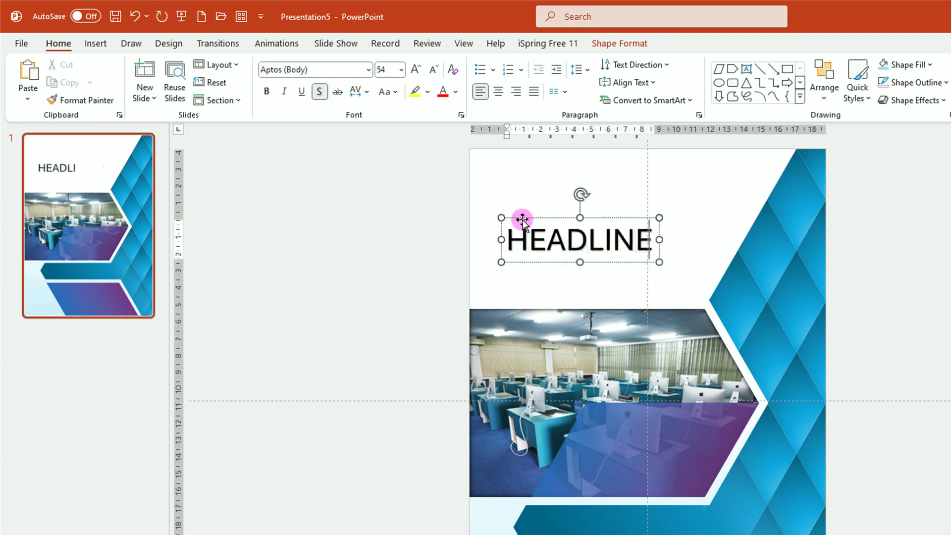
click(609, 219)
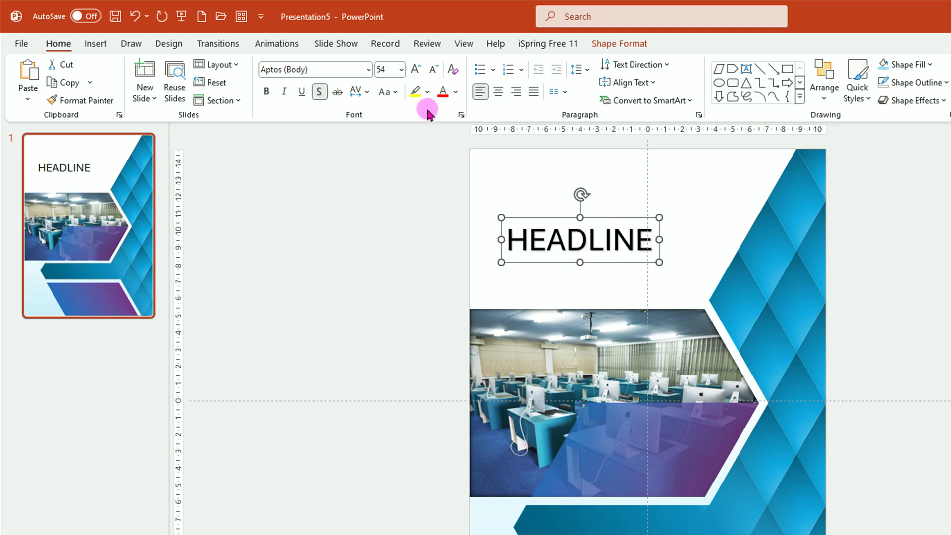
click(368, 75)
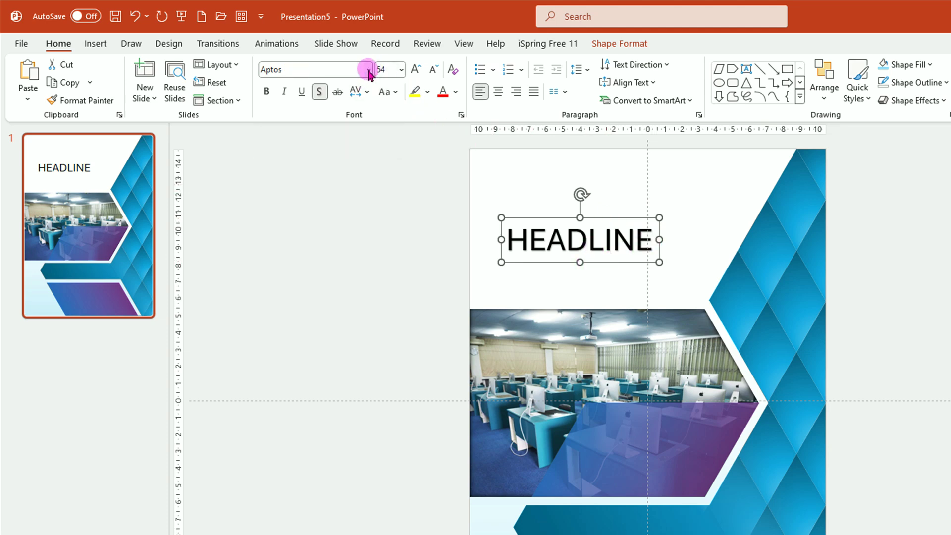
scroll(382, 334, down, 15)
scroll(382, 337, down, 7)
scroll(362, 332, down, 13)
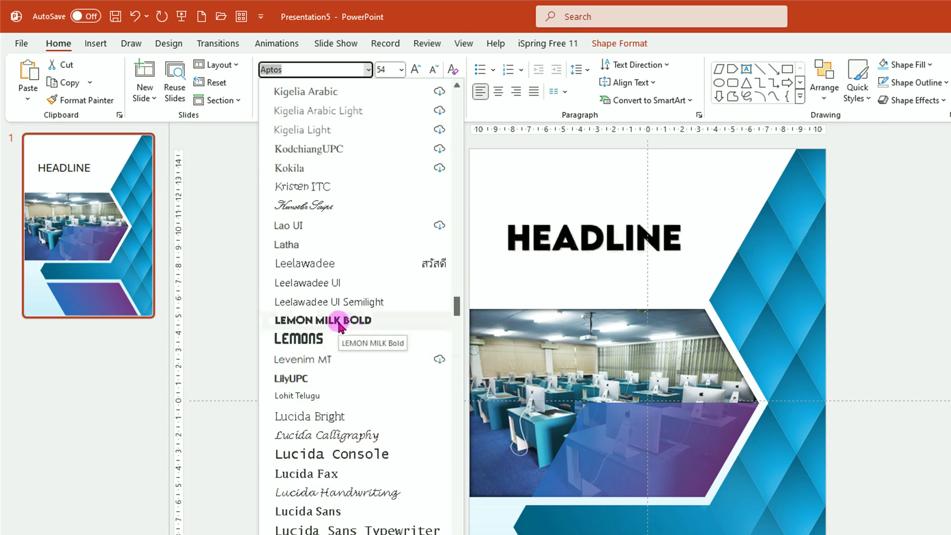
click(340, 321)
click(612, 240)
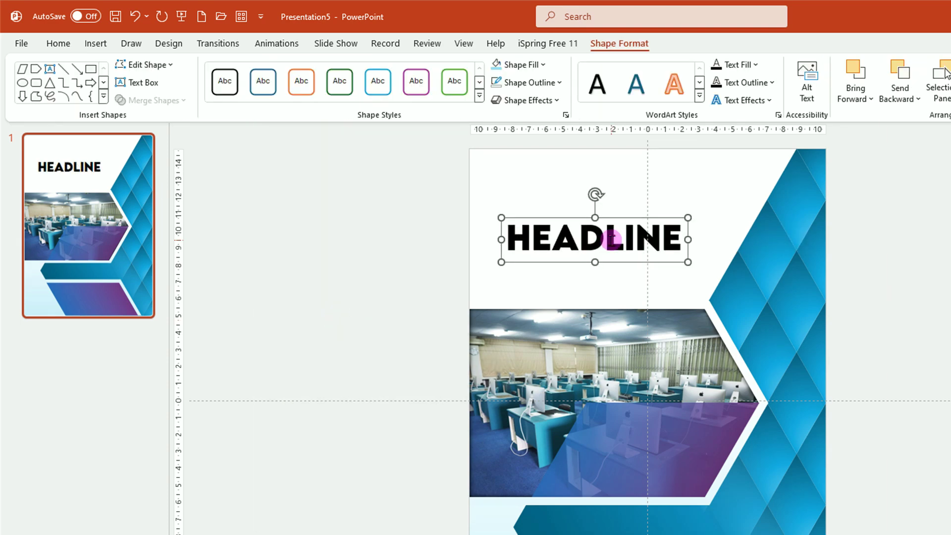
Colour the letters LINE blue and the letters HEAD purple
double_click(612, 239)
drag(706, 240, 606, 240)
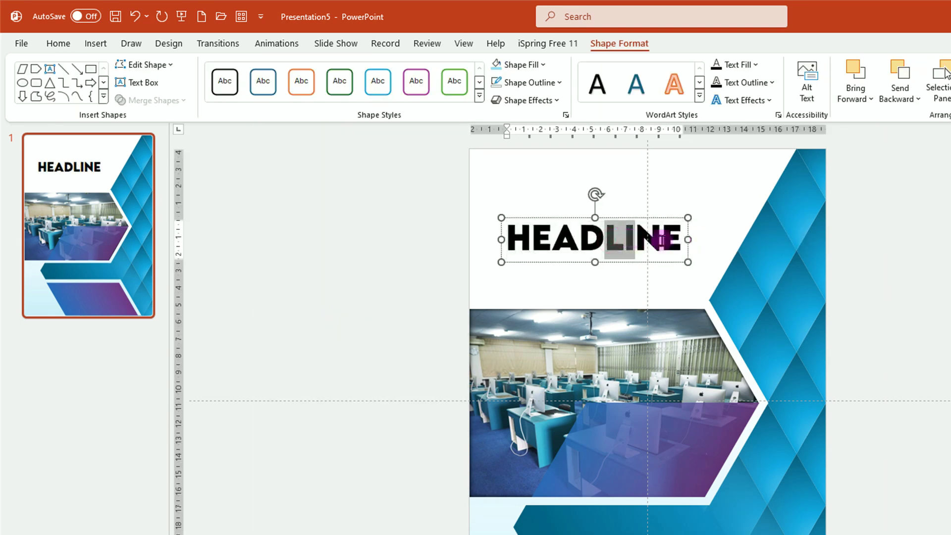
click(753, 65)
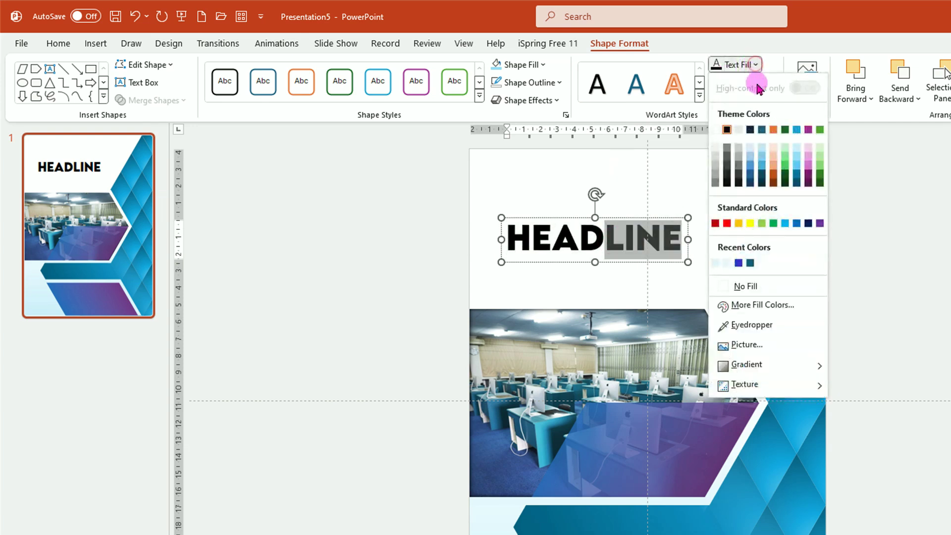
click(797, 223)
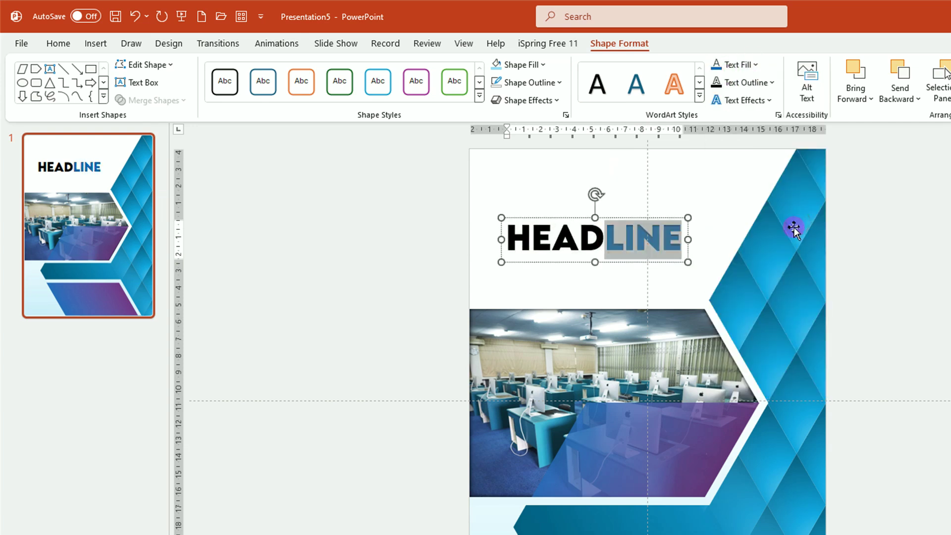
drag(604, 240, 502, 238)
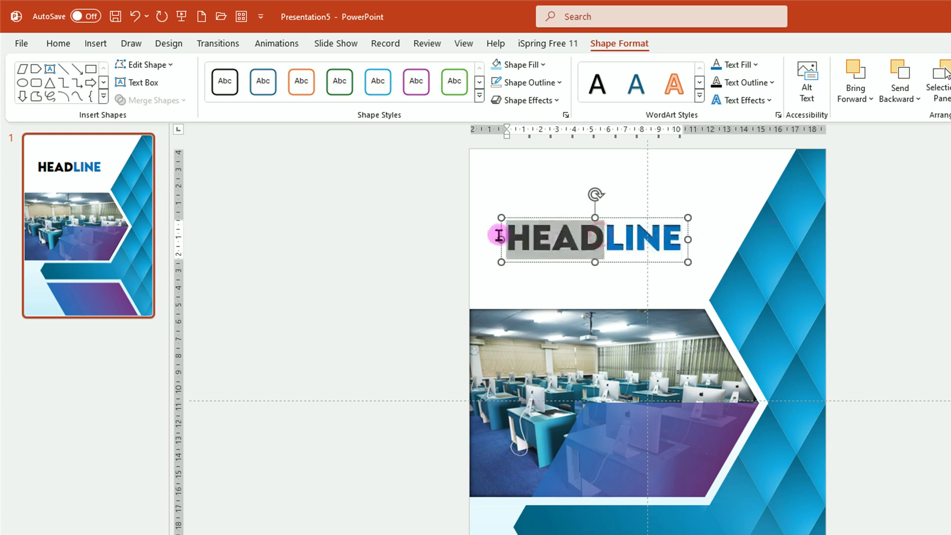
click(758, 69)
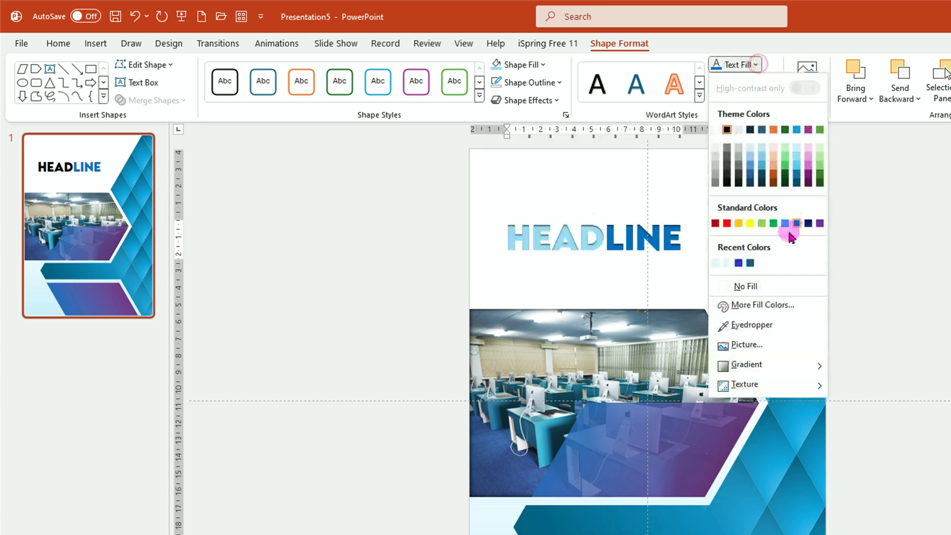
click(738, 263)
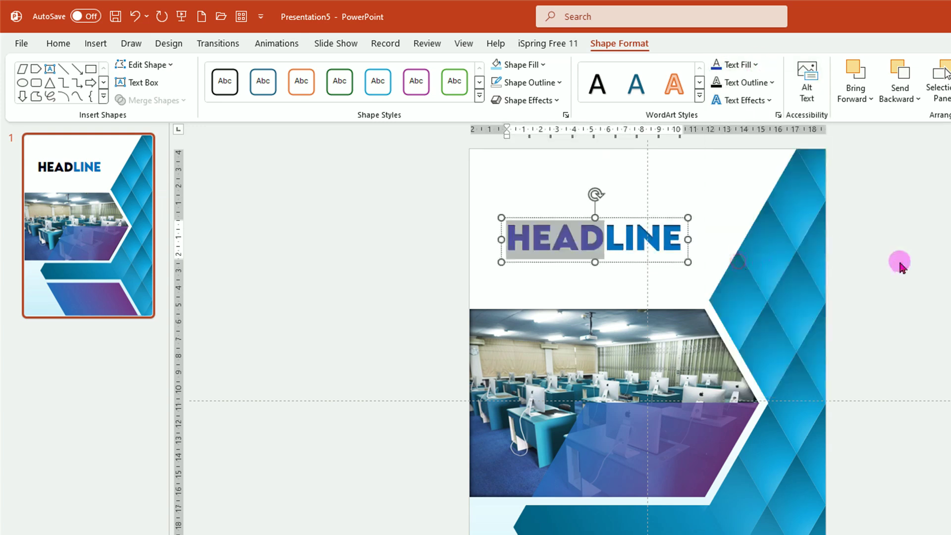
click(779, 255)
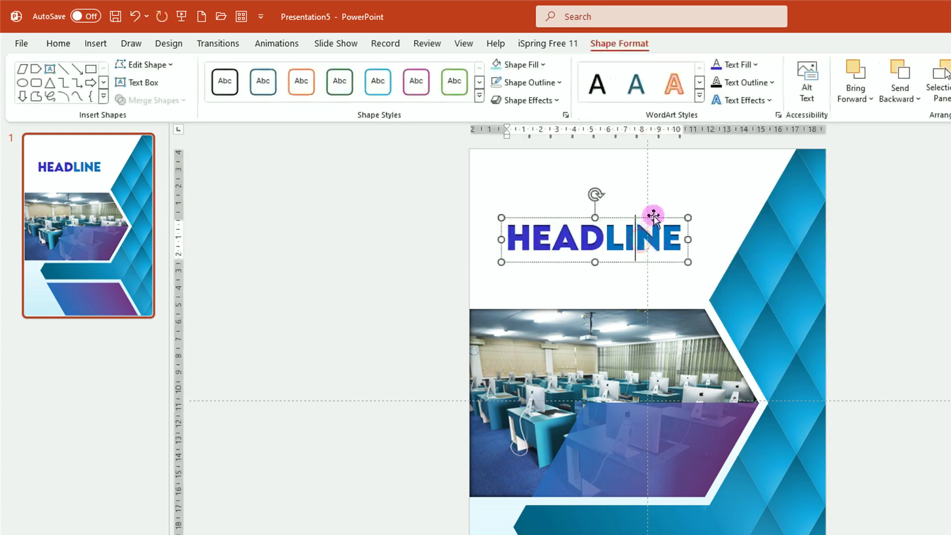
drag(655, 220, 655, 219)
Duplicate the headline with Ctrl+D, move the copy below it, and shrink its text
key(ctrl+d)
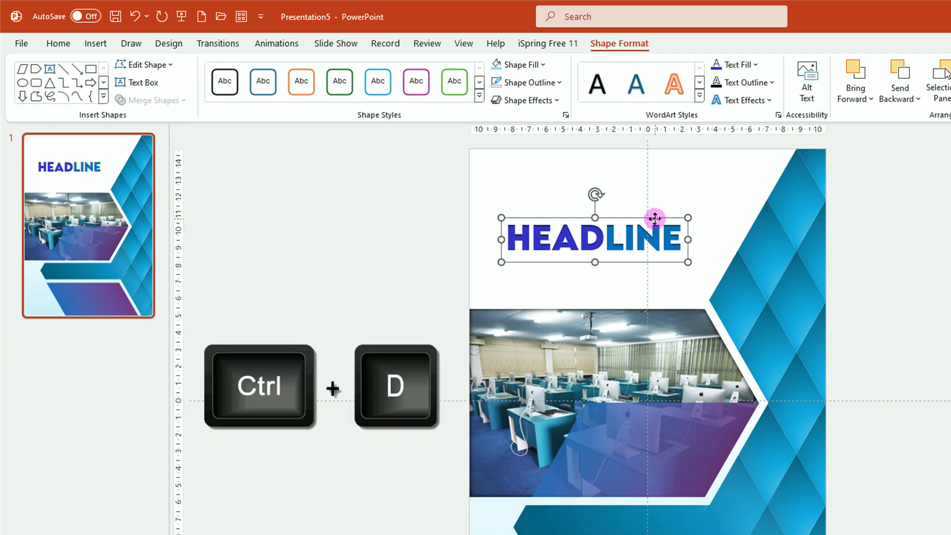
key(ctrl+d)
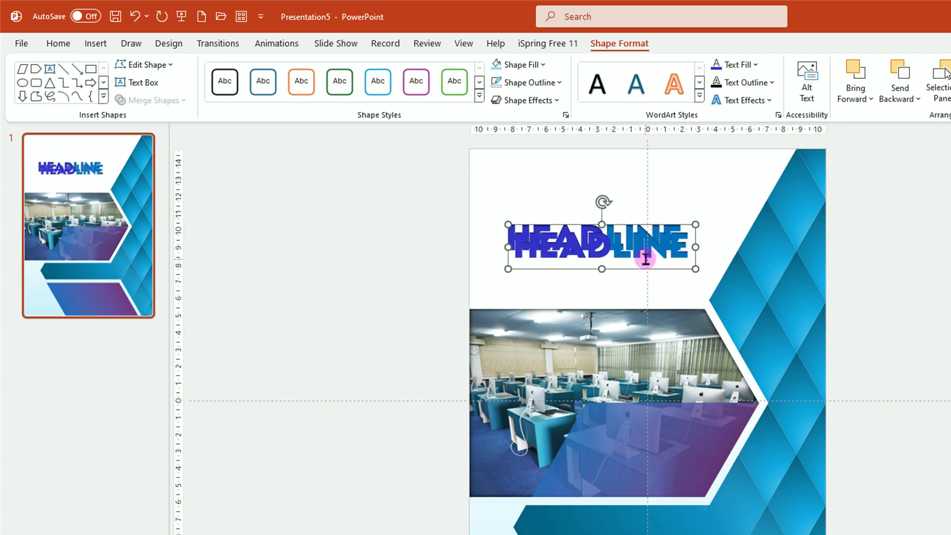
drag(644, 269, 635, 292)
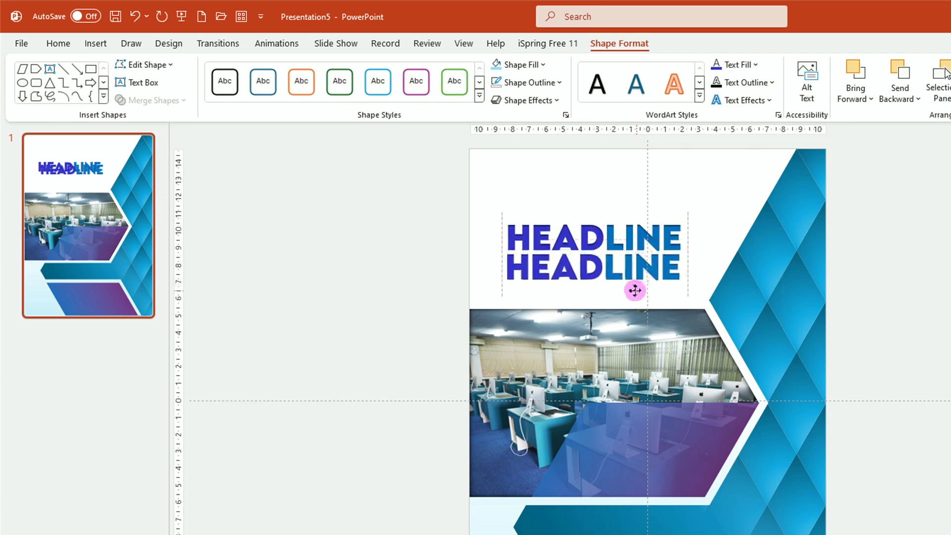
drag(505, 266, 730, 289)
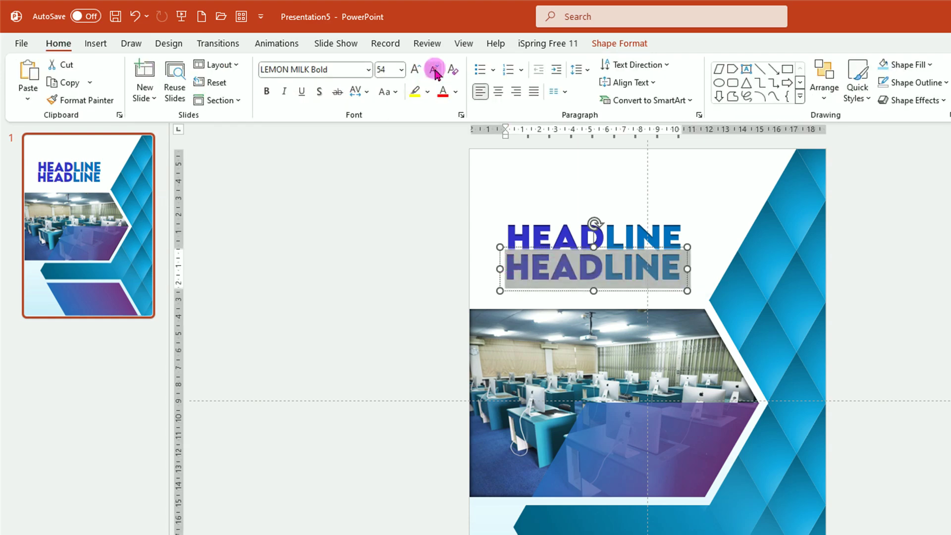
click(435, 70)
click(435, 69)
click(435, 70)
click(435, 70)
click(435, 70)
click(435, 70)
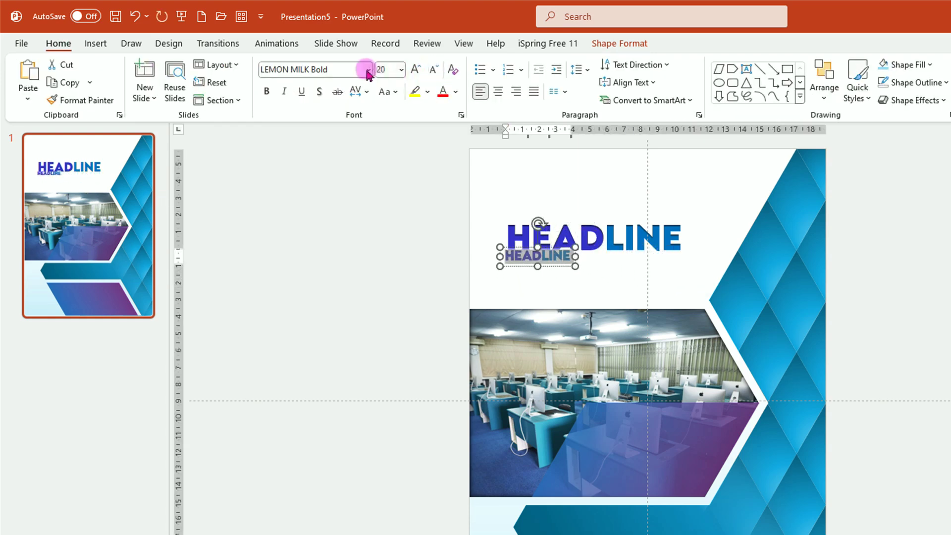
Make the copy read 'ADD YOUR TEXT HERE' in dark gray Avenir Next LT Pro Demi
click(368, 70)
scroll(337, 461, down, 5)
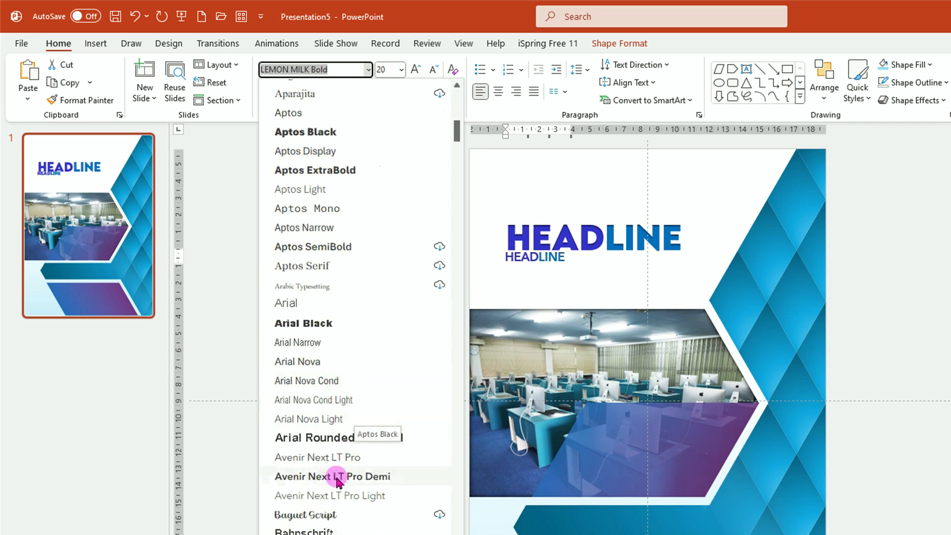
click(337, 476)
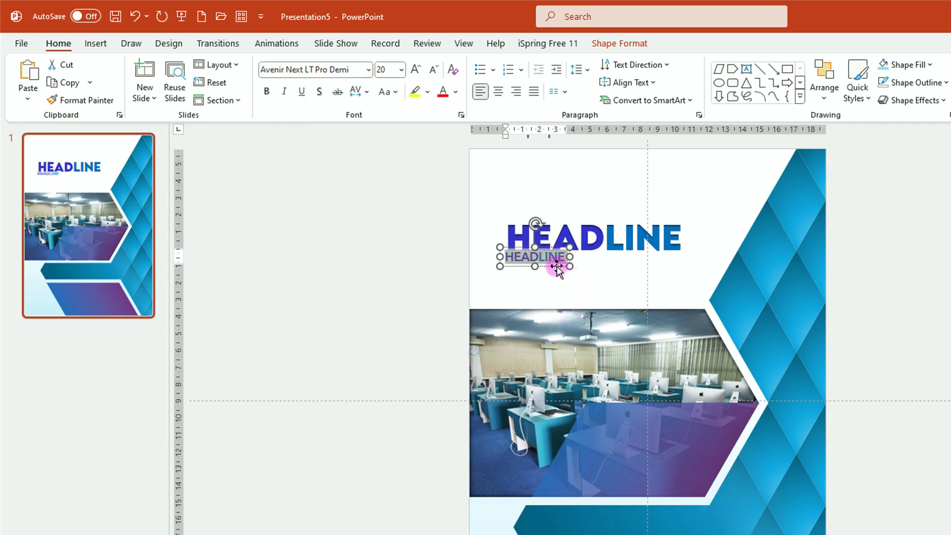
text(ADD YOUR TXT HERE)
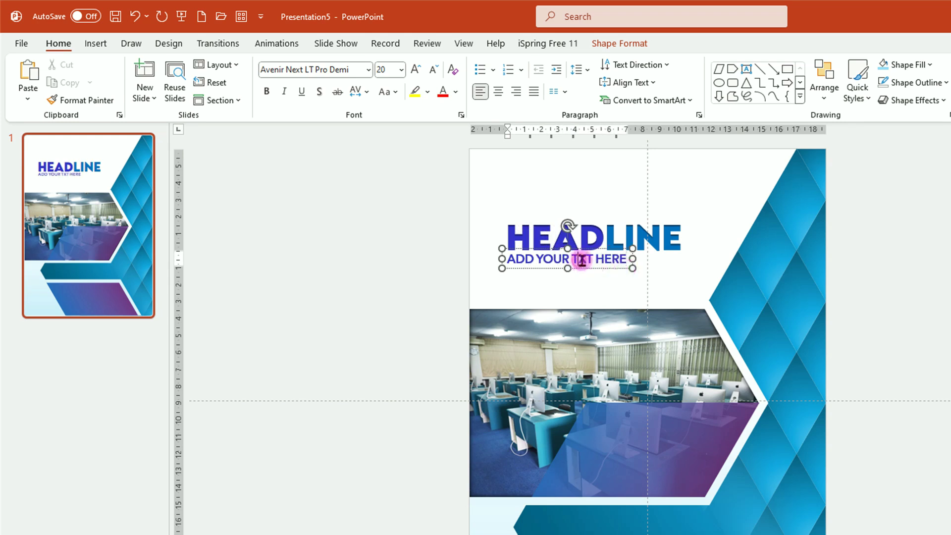
click(582, 260)
text(E)
click(456, 92)
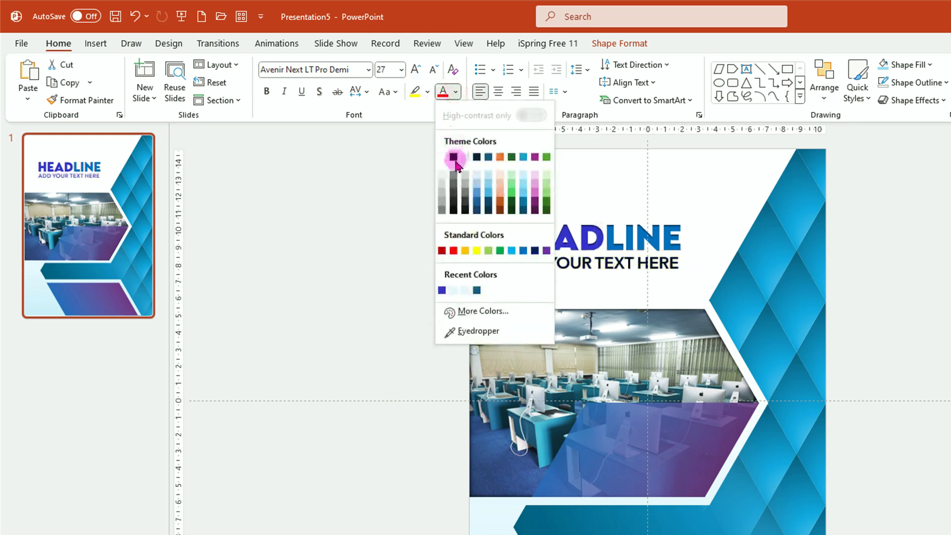
click(466, 194)
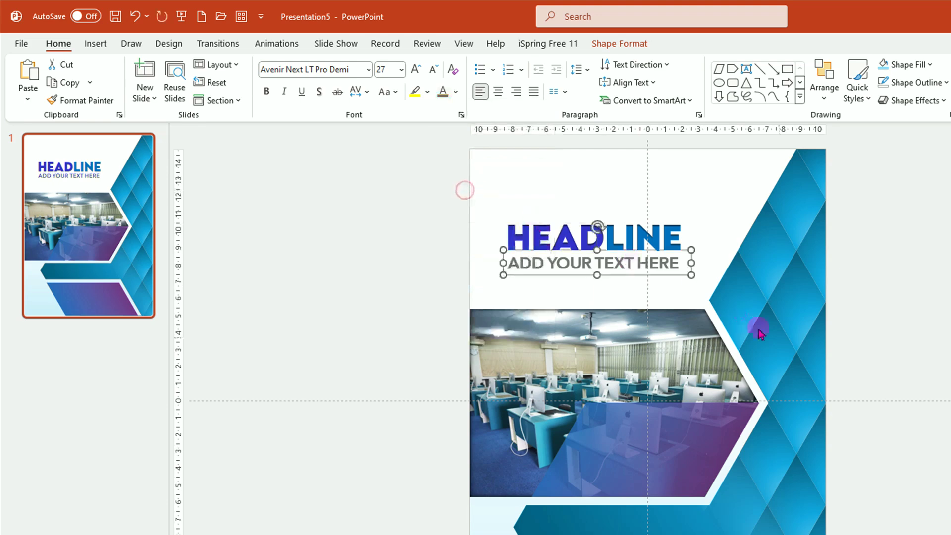
click(940, 335)
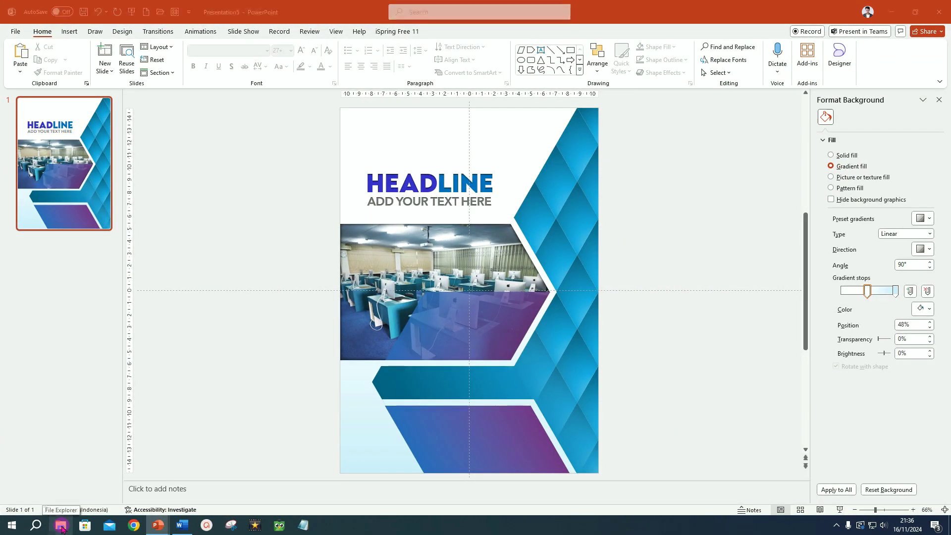
Copy the TUT WURI picture from the Pictures folder, then switch back to Presentation5
click(62, 526)
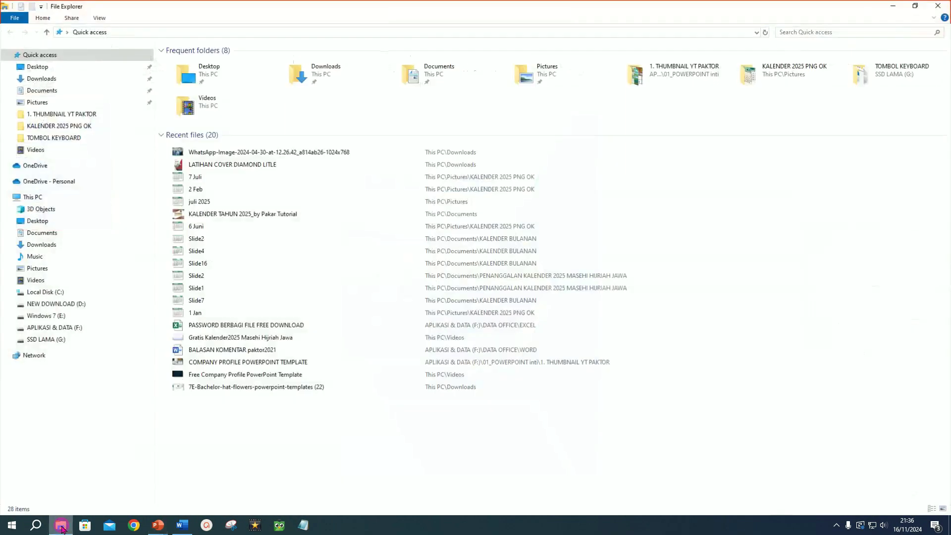
click(43, 271)
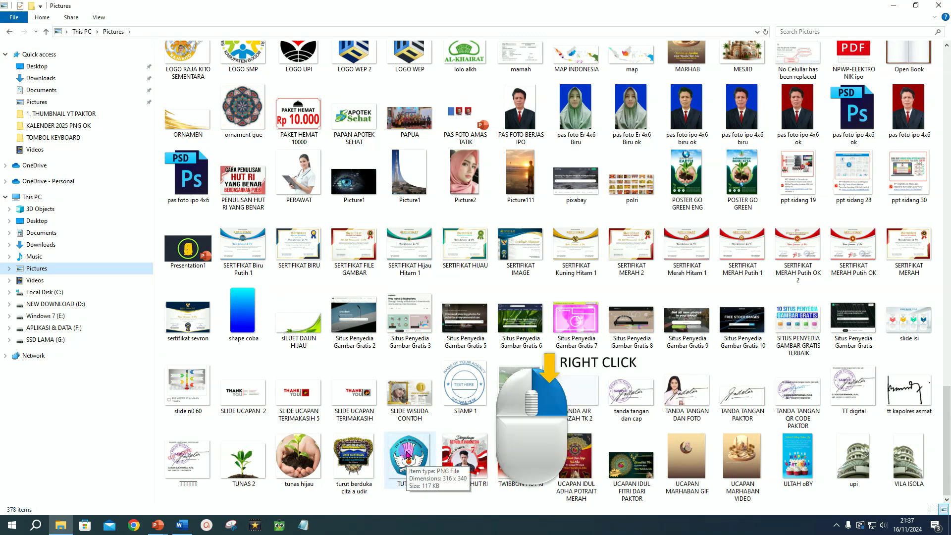
right_click(407, 452)
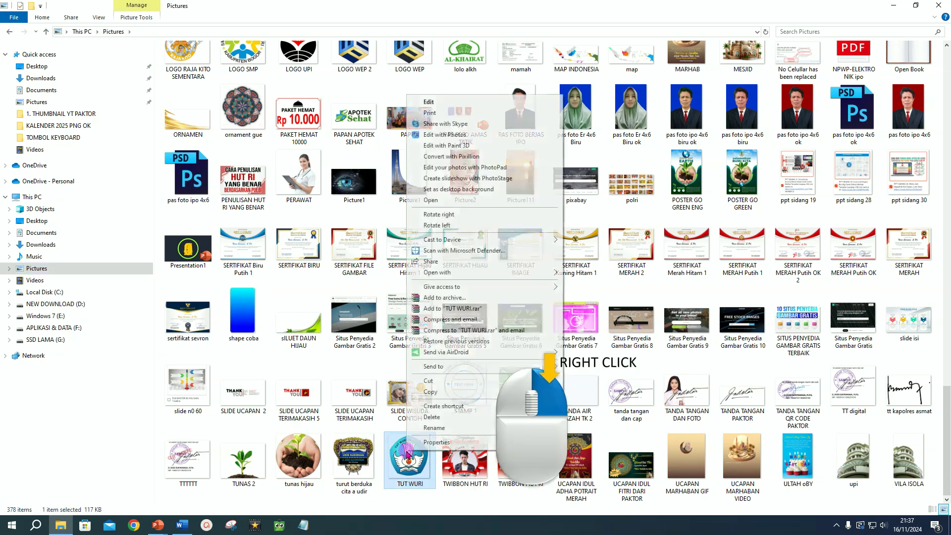
click(439, 393)
click(158, 526)
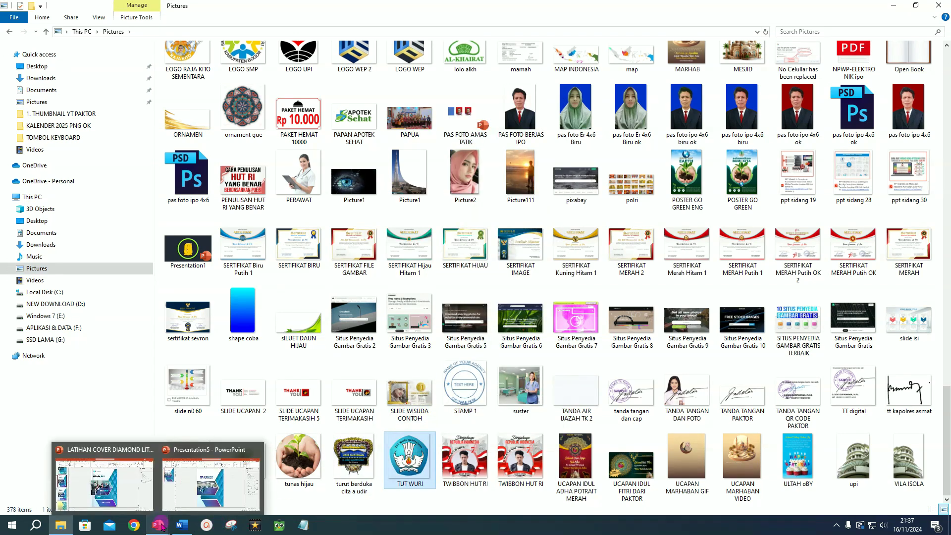
click(201, 497)
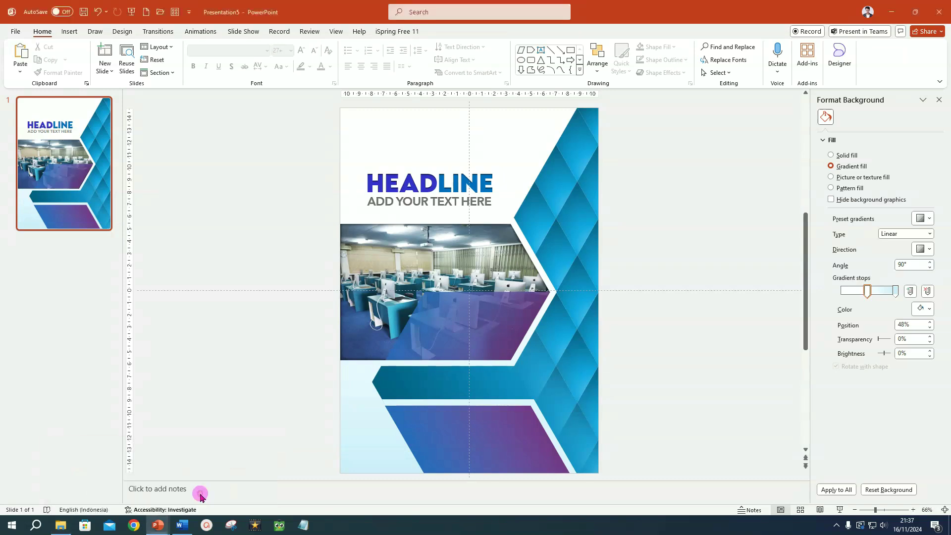
Paste the TUT WURI logo as a small top-left badge, then duplicate the subtitle box
click(22, 52)
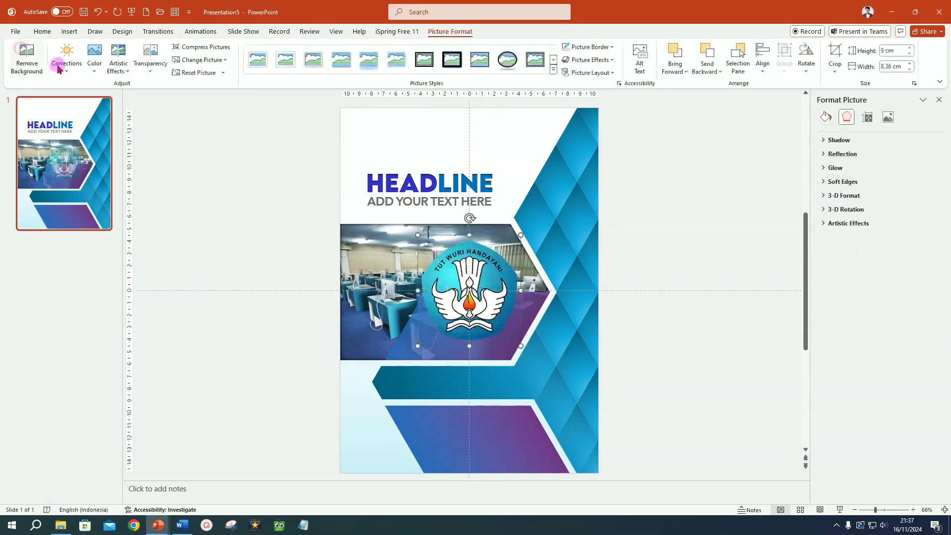
drag(471, 298, 429, 172)
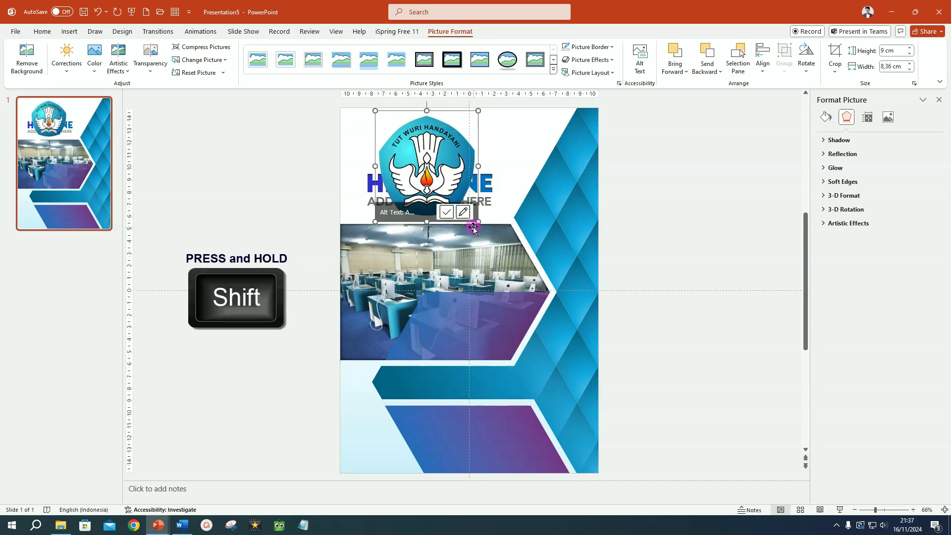
drag(477, 223, 419, 151)
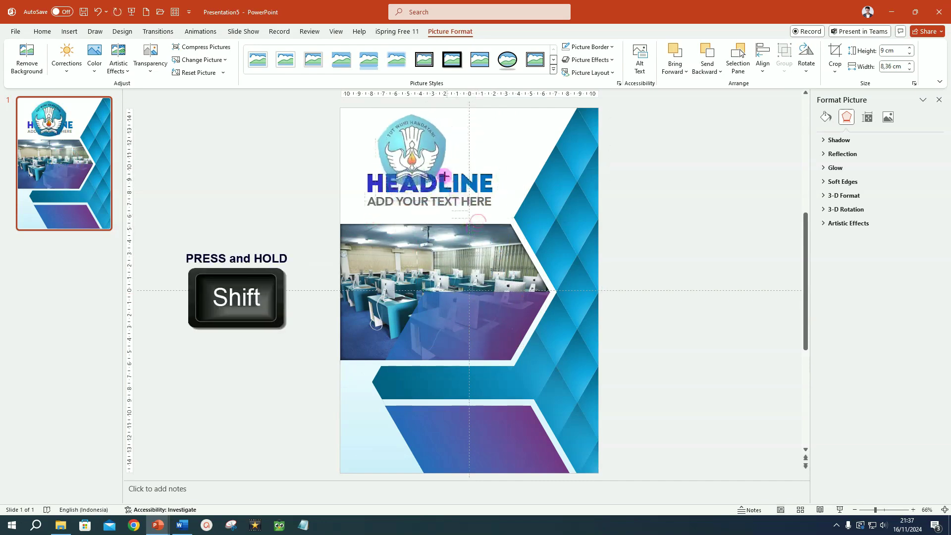
mouse_move(398, 131)
mouse_down()
mouse_move(385, 131)
mouse_move(411, 133)
mouse_up()
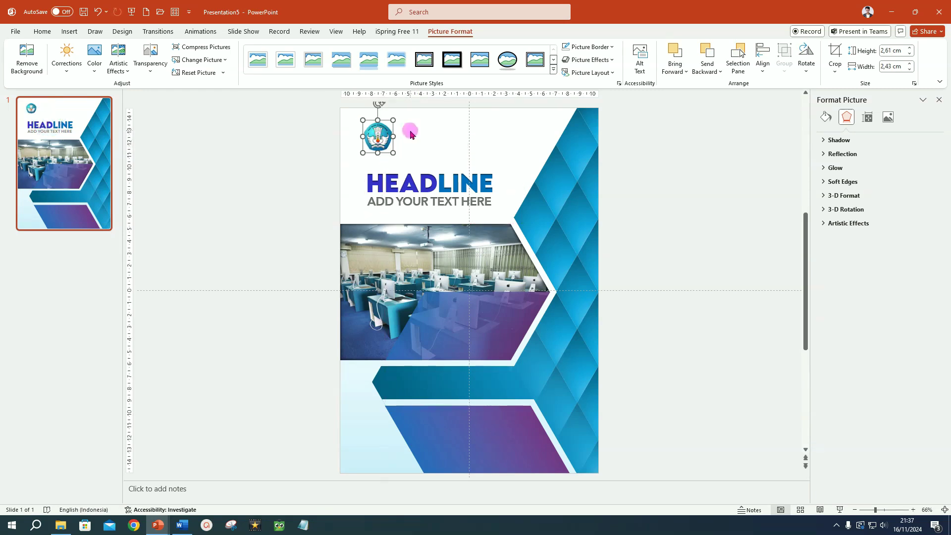
click(444, 201)
key(ctrl+d)
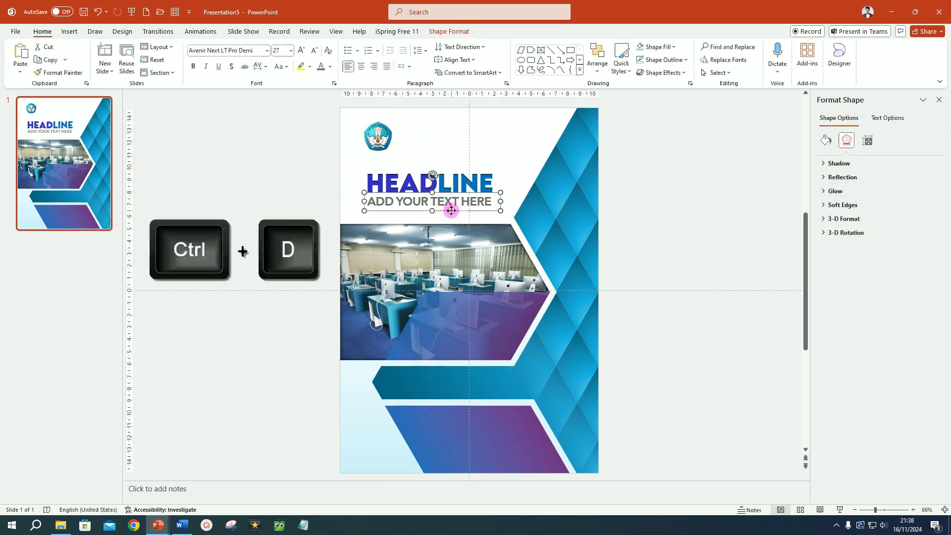
Move the duplicated subtitle up beside the logo and start typing the company name
drag(451, 211, 475, 144)
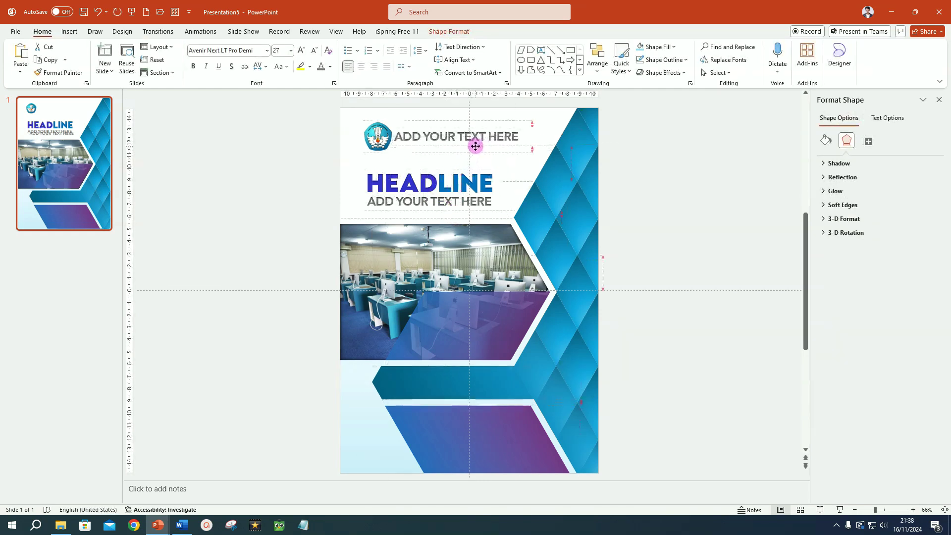
text(COMPANY NAME)
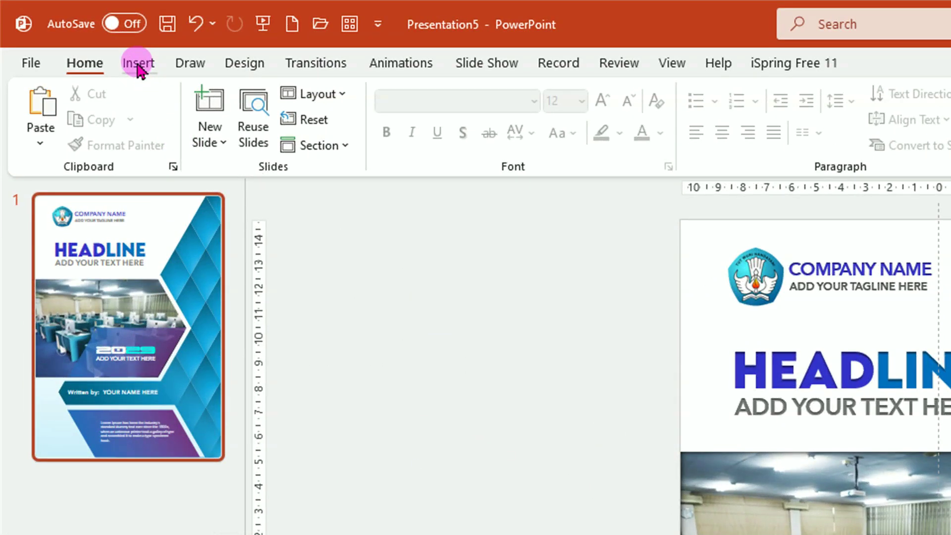
click(139, 64)
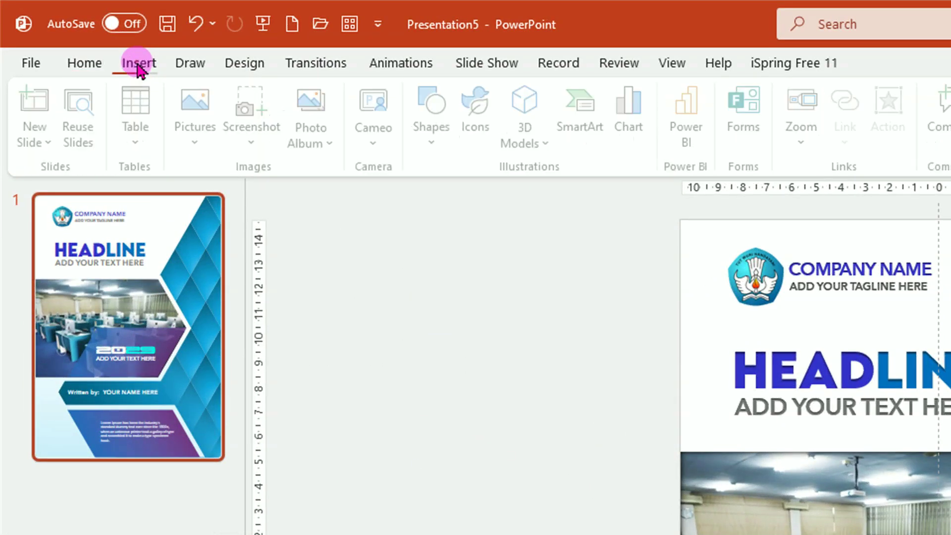
Draw a tall rectangle across the full cover height with no outline
click(437, 146)
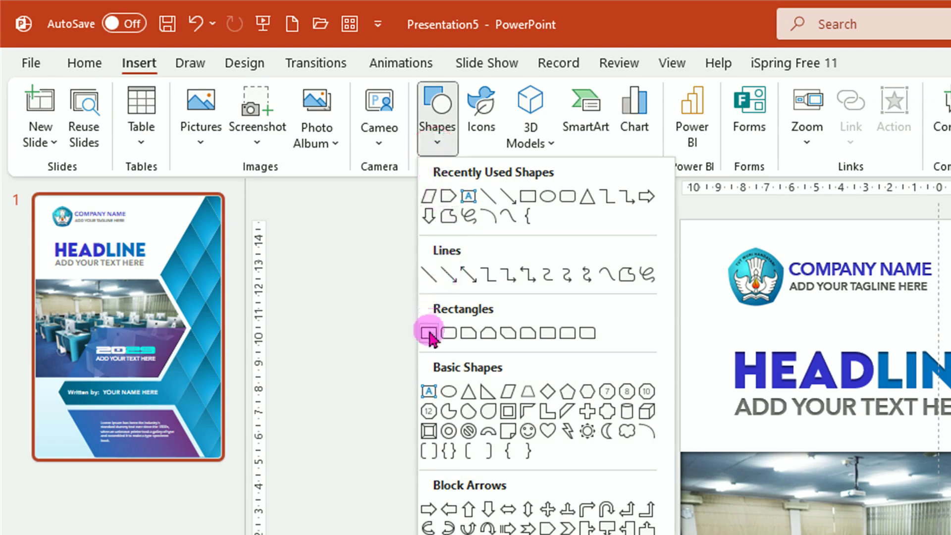
click(430, 333)
mouse_move(493, 110)
mouse_down()
mouse_move(534, 232)
mouse_move(532, 474)
mouse_up()
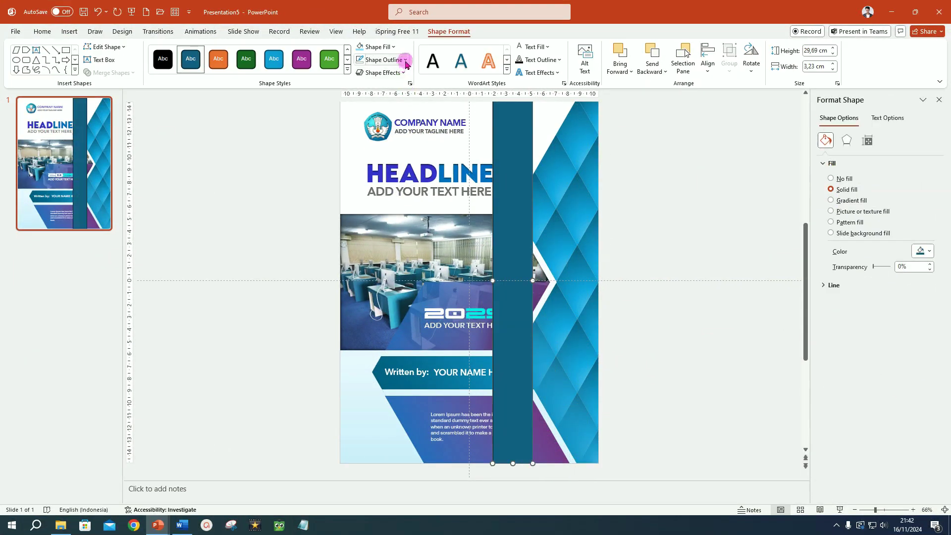
click(405, 61)
click(397, 219)
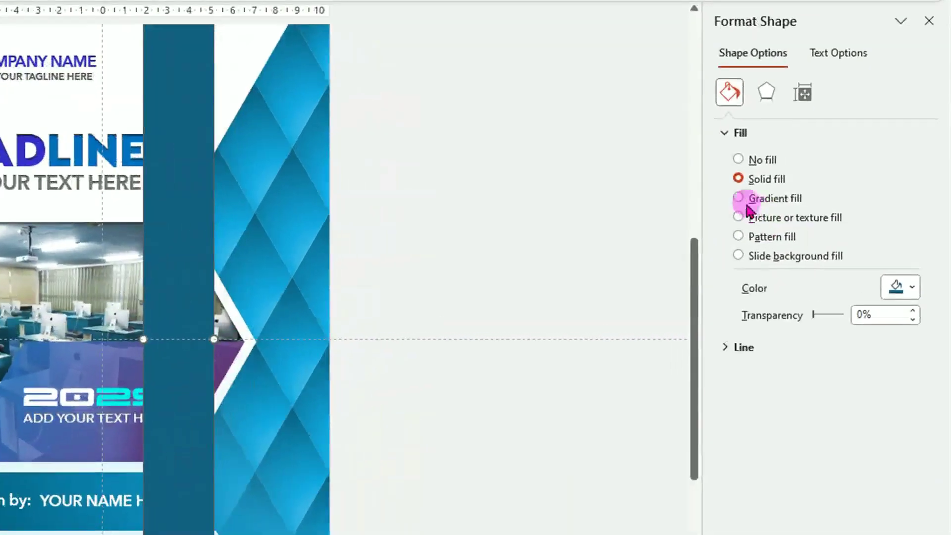
Give the strip a gradient fill at 0° and make the first stop dark grey
click(738, 198)
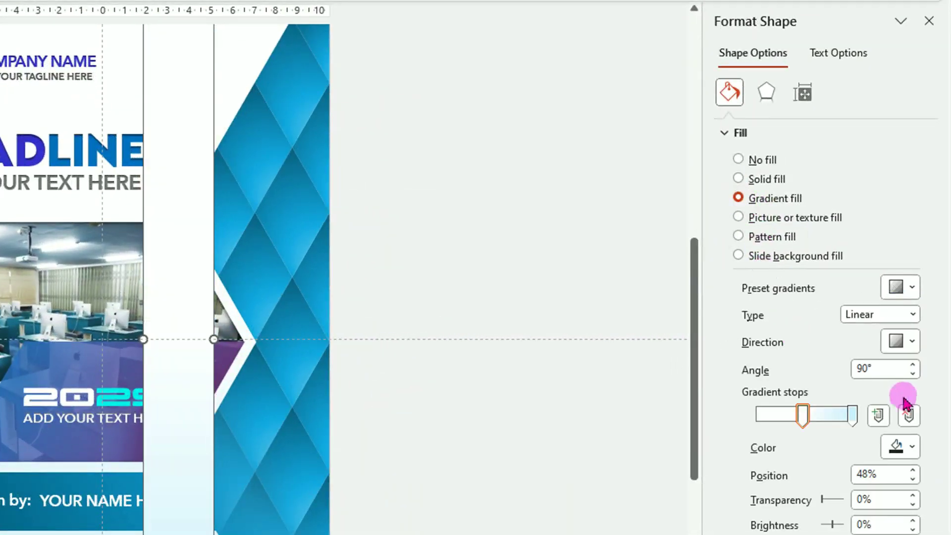
click(913, 374)
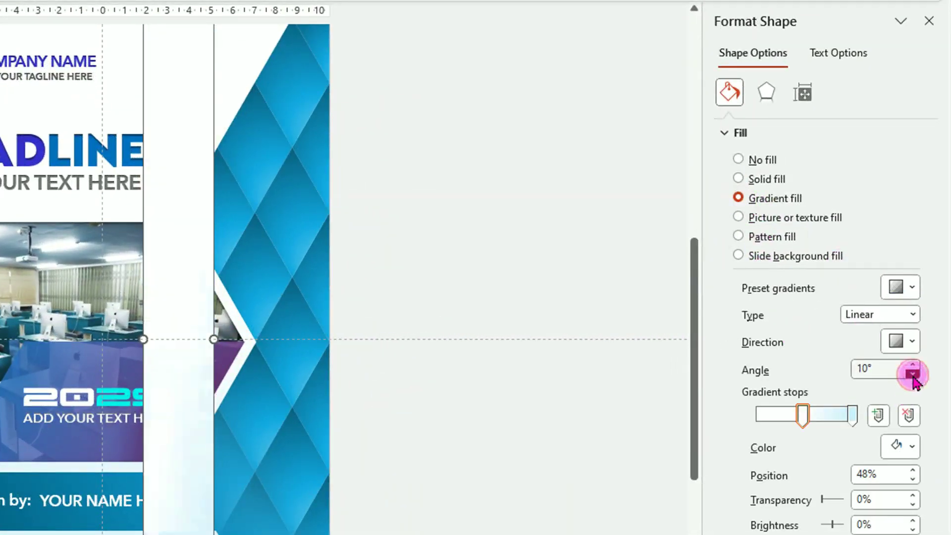
click(803, 416)
drag(805, 424, 753, 419)
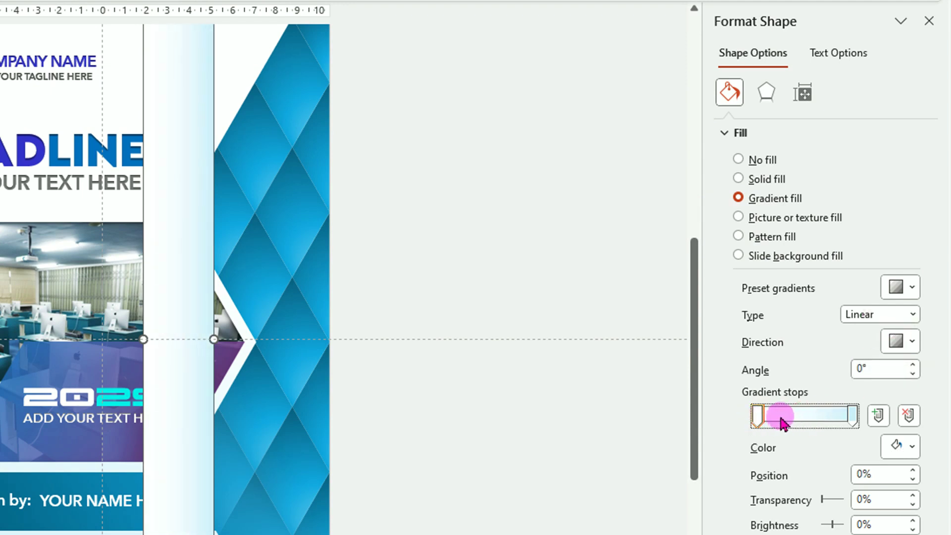
click(759, 425)
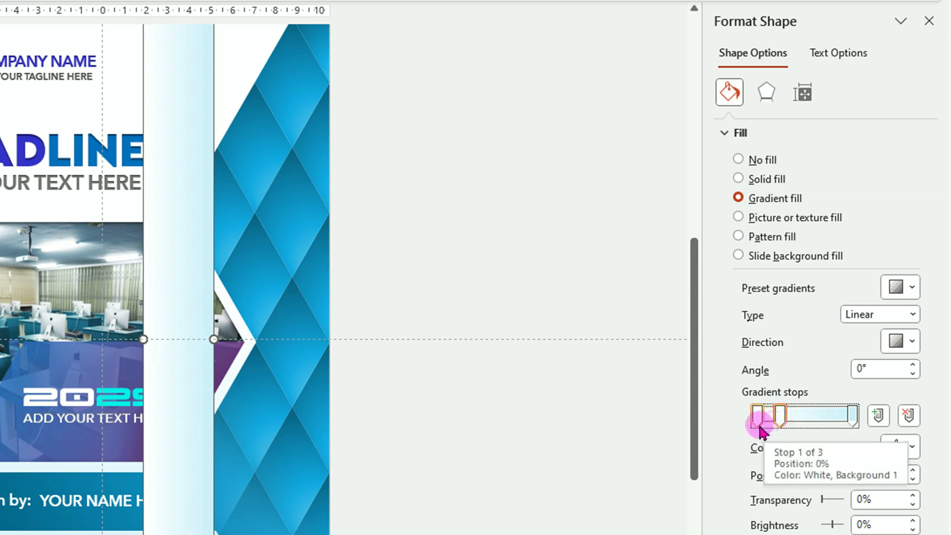
click(913, 447)
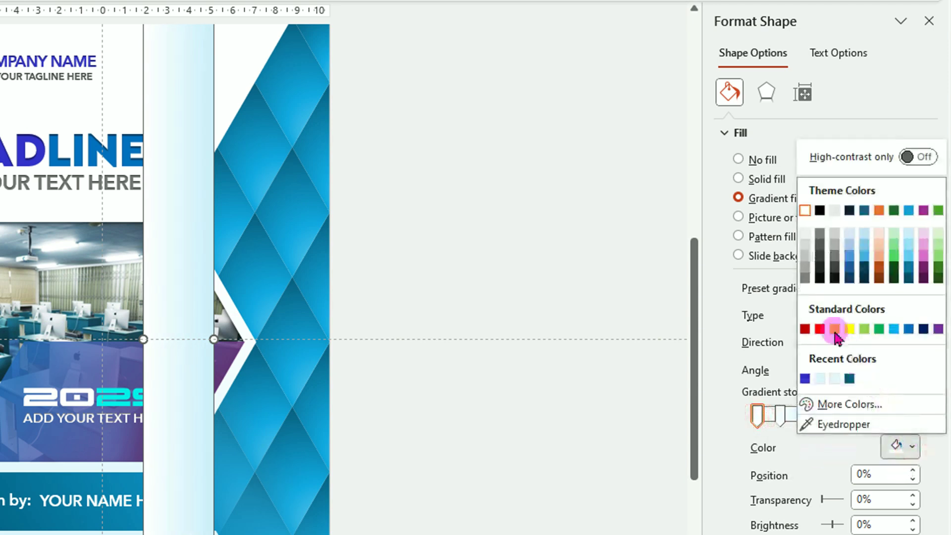
click(805, 276)
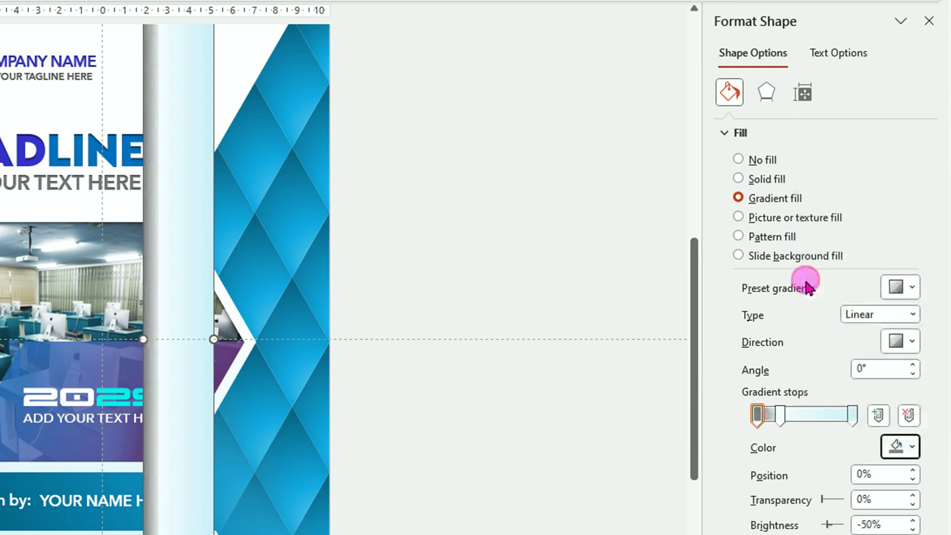
Make the middle stop 85%-transparent black at 14% and the end stop fully transparent black
click(781, 418)
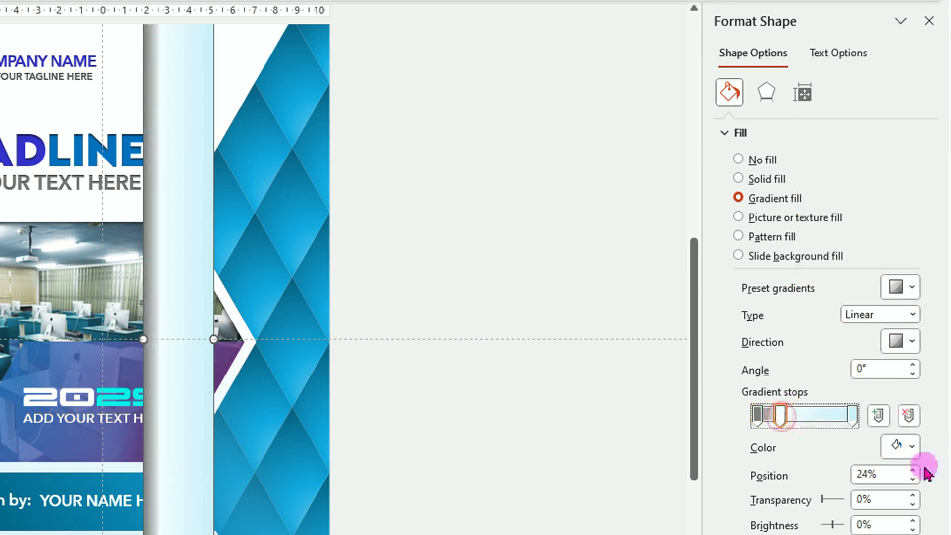
click(913, 450)
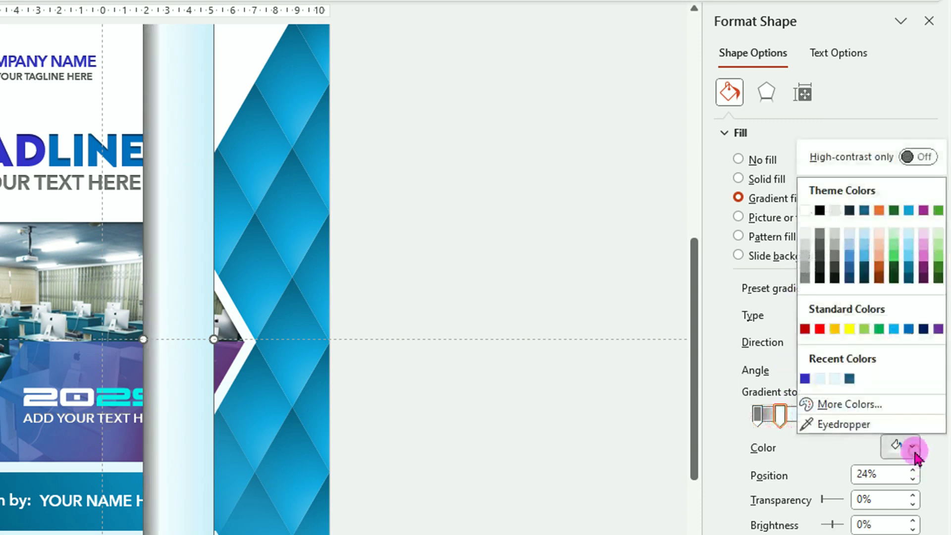
click(820, 211)
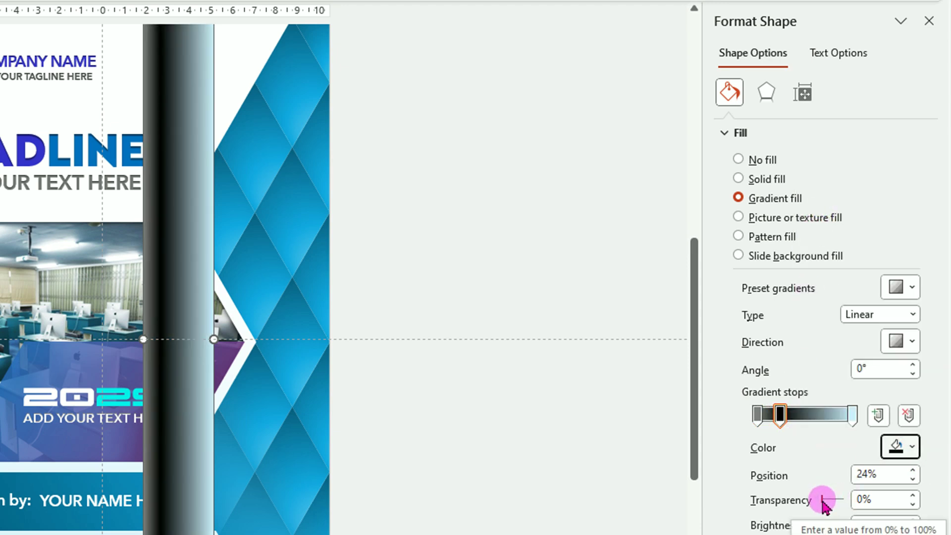
drag(823, 499, 841, 502)
click(913, 496)
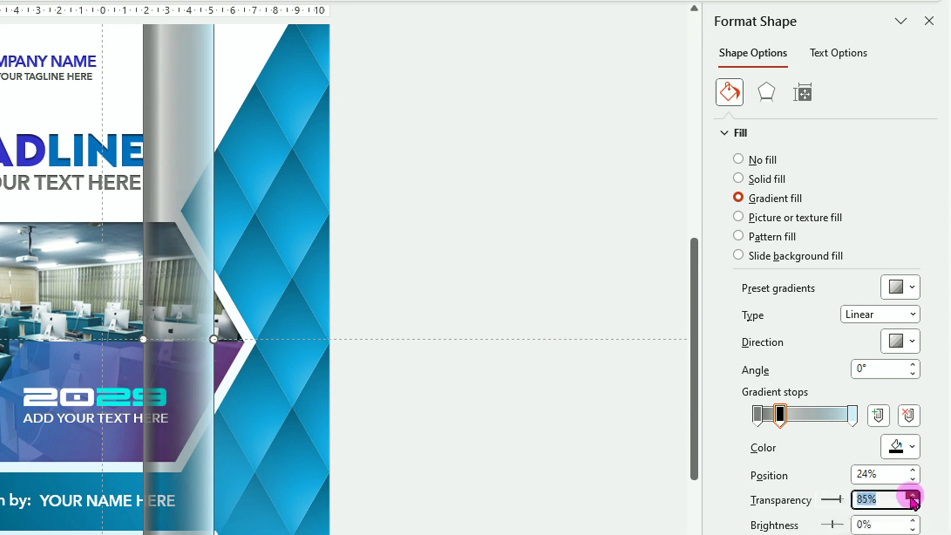
drag(780, 419, 767, 421)
click(852, 421)
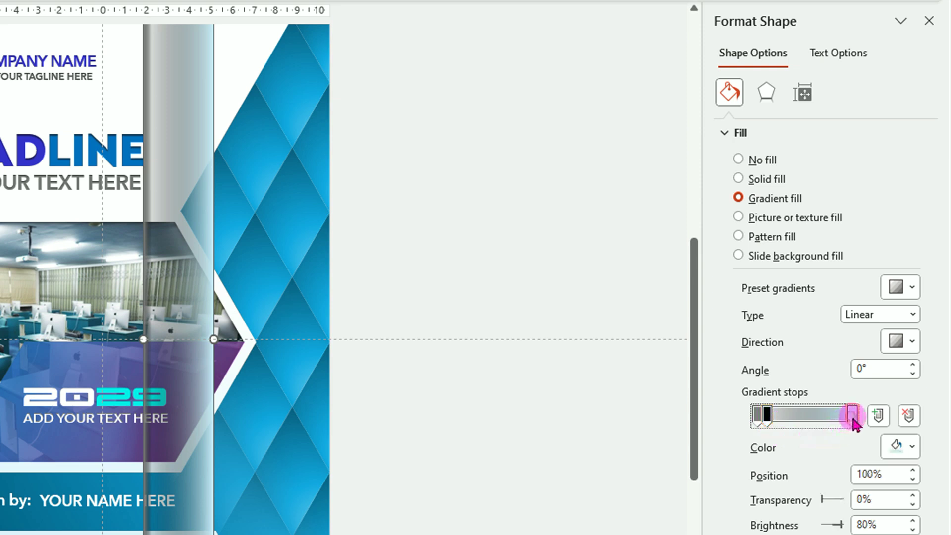
click(913, 447)
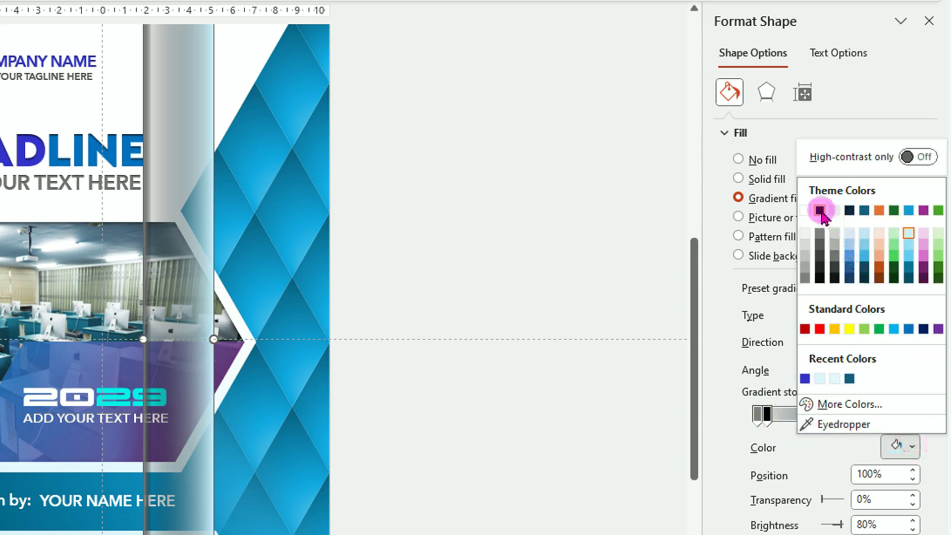
click(820, 210)
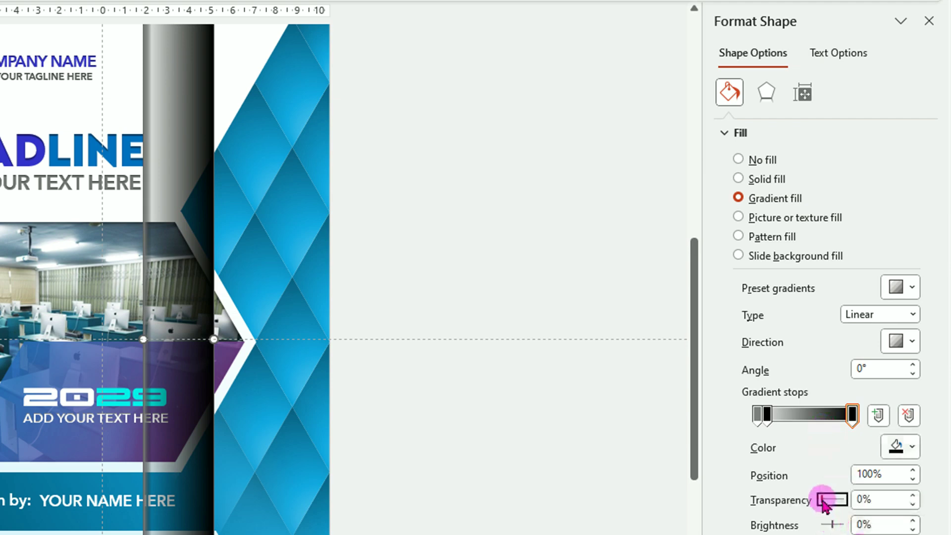
drag(823, 499, 892, 503)
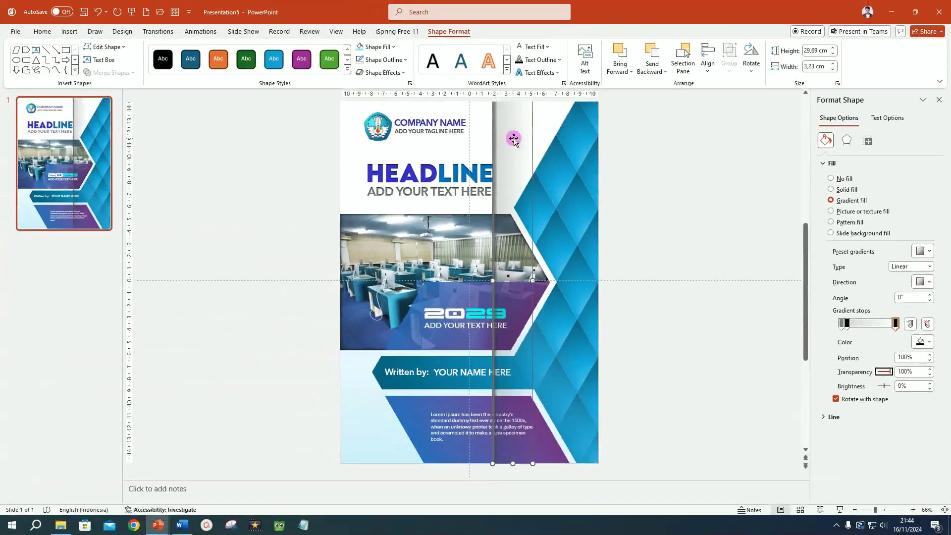
drag(498, 147, 393, 146)
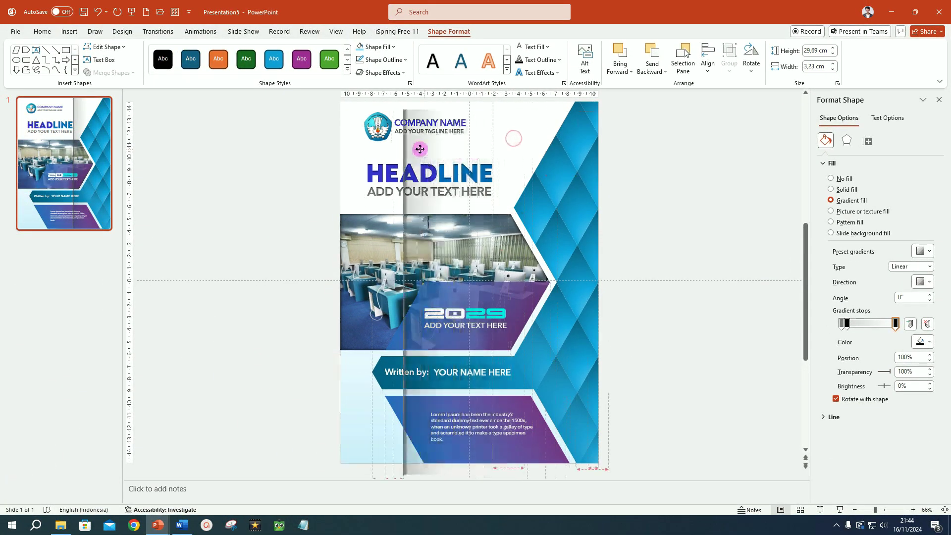
drag(394, 146, 374, 144)
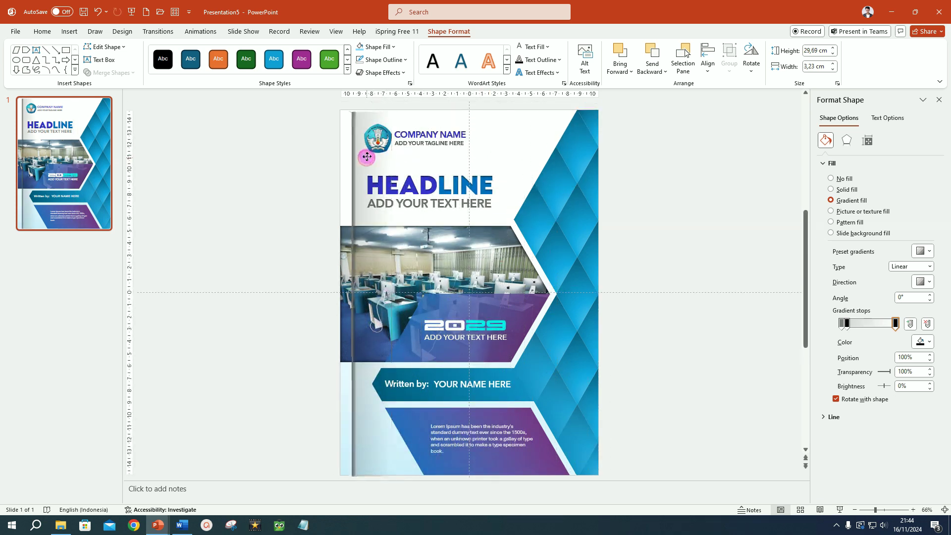
scroll(369, 420, down, 1)
click(650, 372)
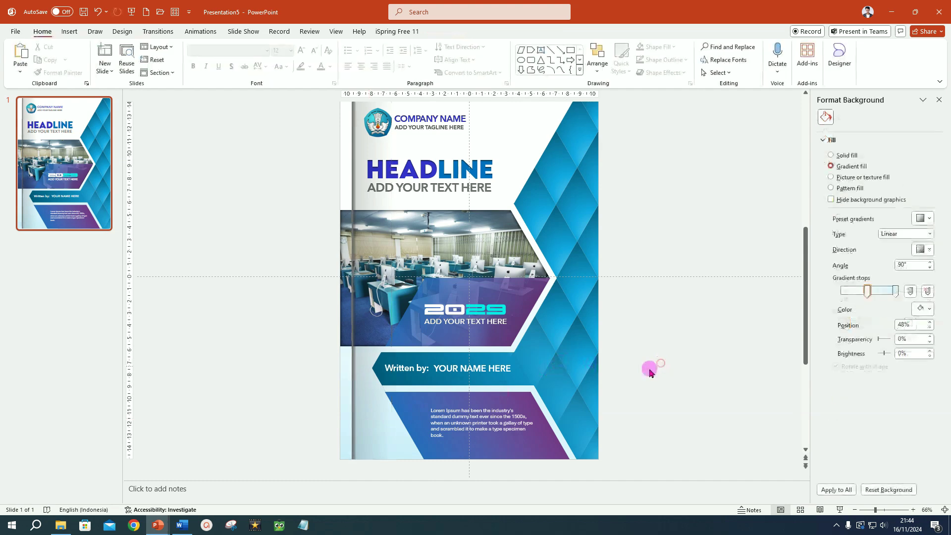
scroll(435, 236, up, 1)
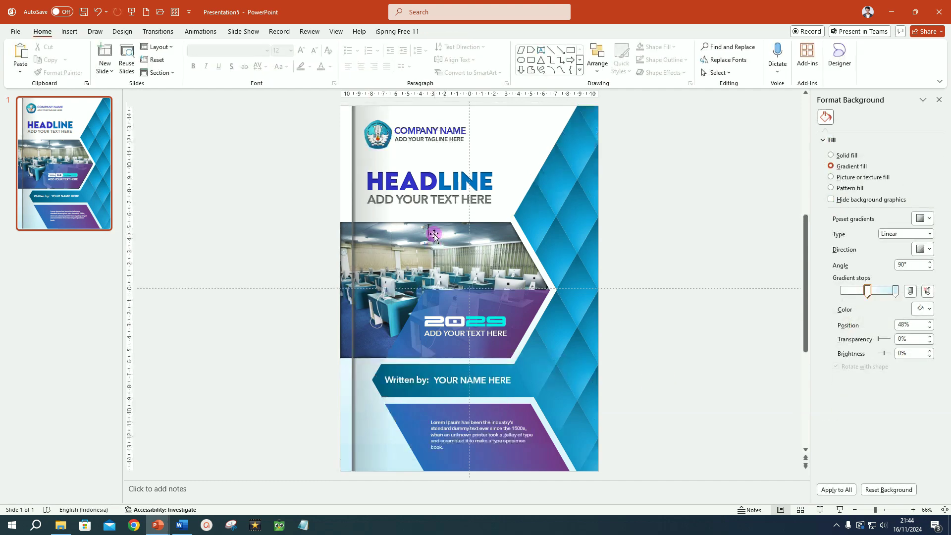
click(840, 511)
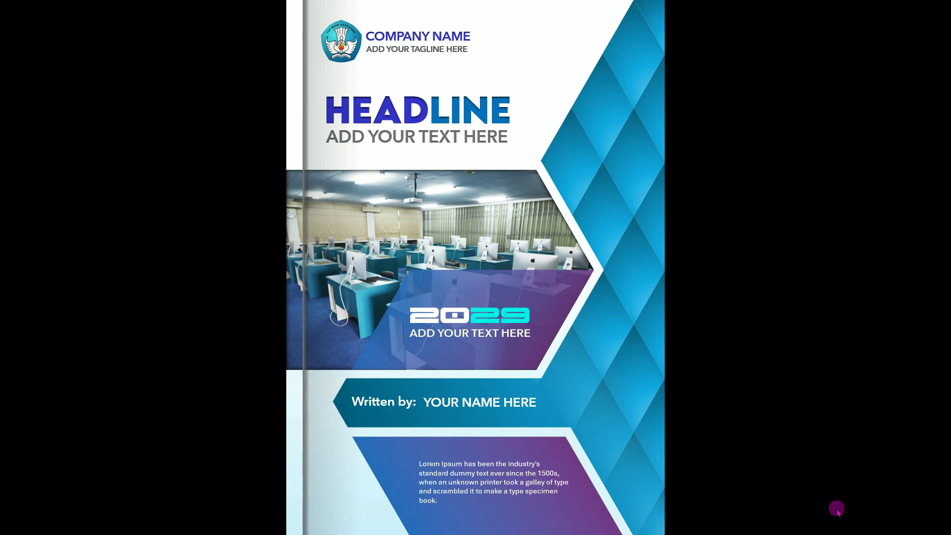
key(Escape)
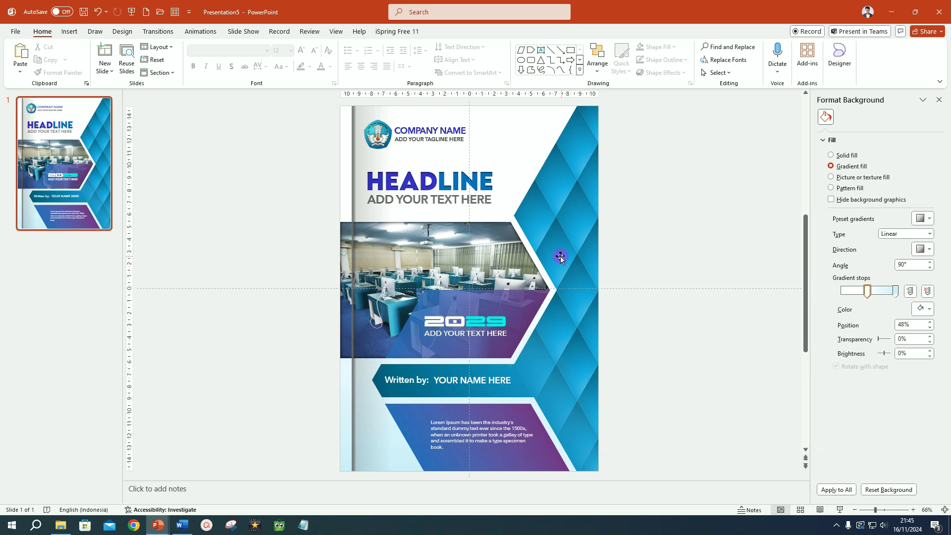
ctrl+scroll(562, 180, down, 3)
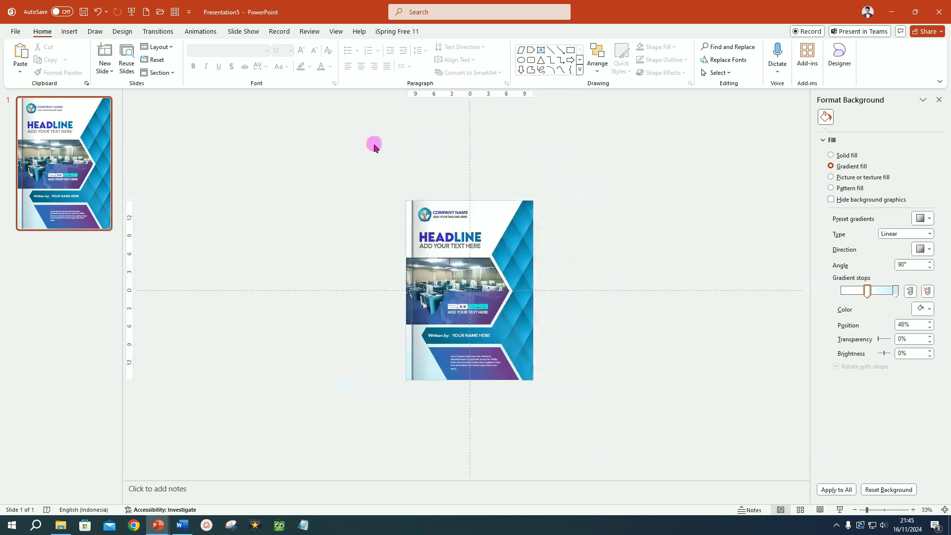
drag(361, 160, 595, 443)
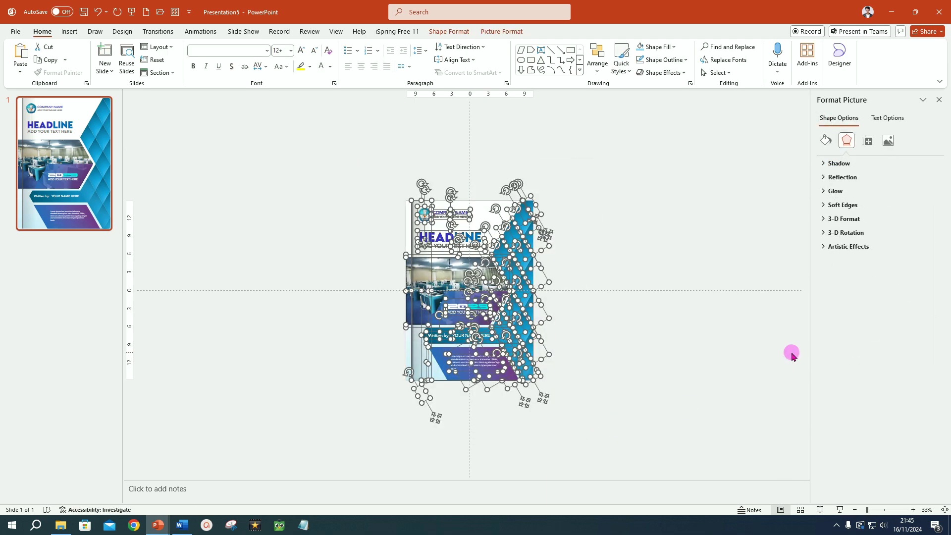
Group all the selected cover objects into one object and copy the group
ctrl+scroll(630, 206, up, 2)
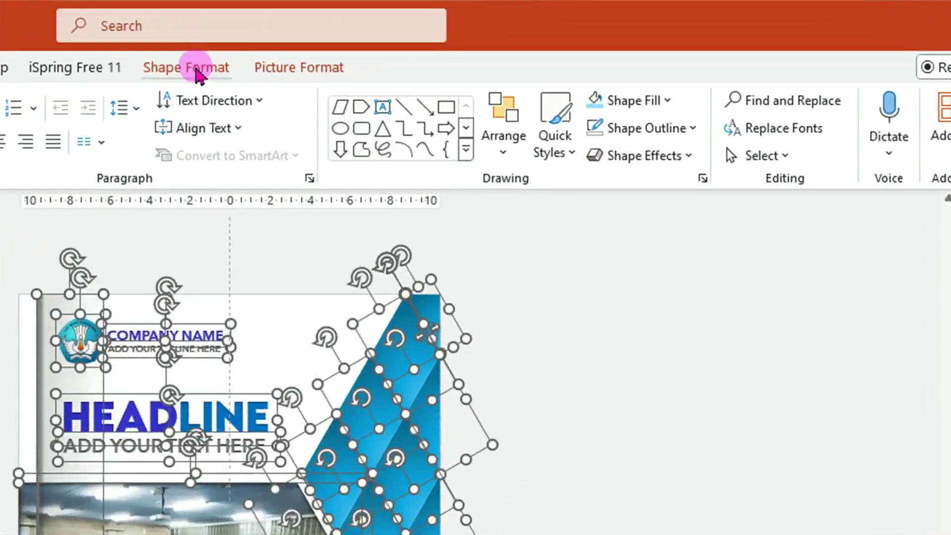
click(453, 32)
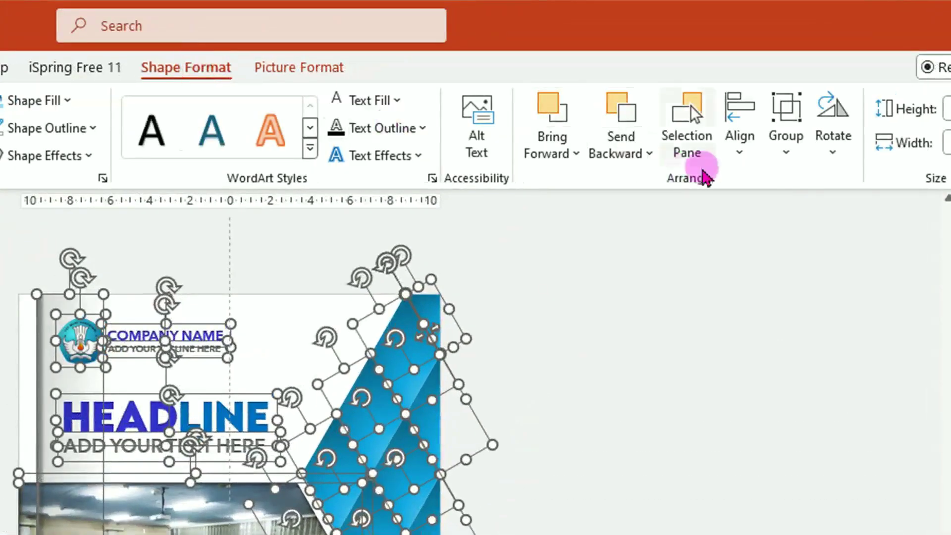
click(786, 151)
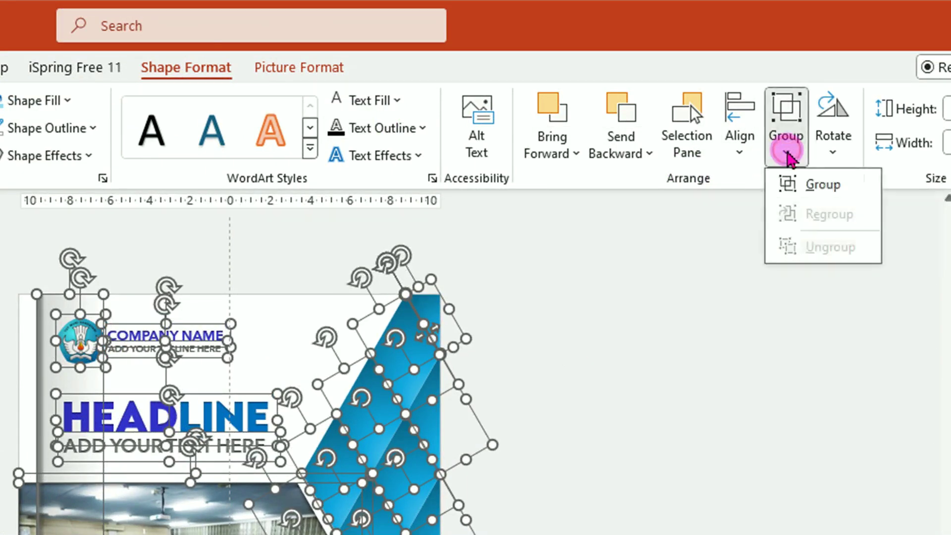
click(824, 184)
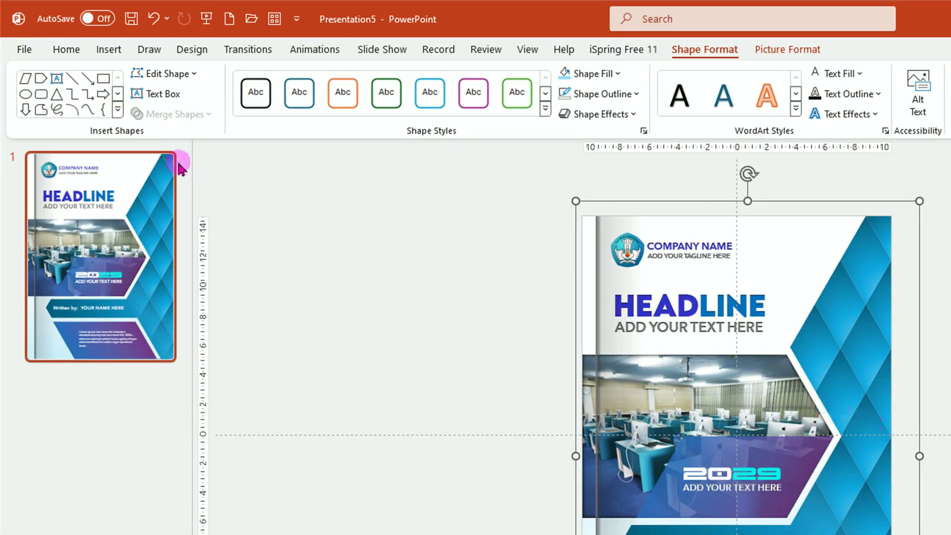
click(68, 49)
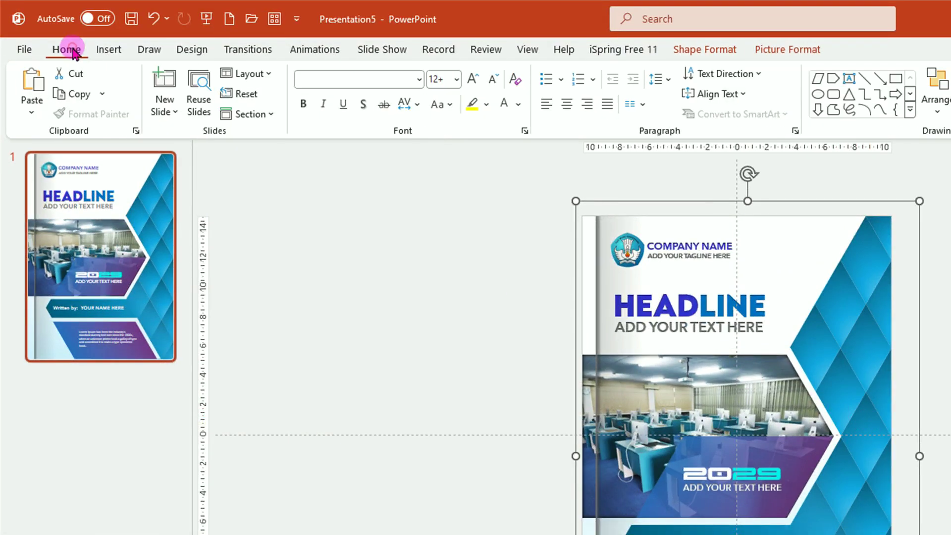
click(72, 95)
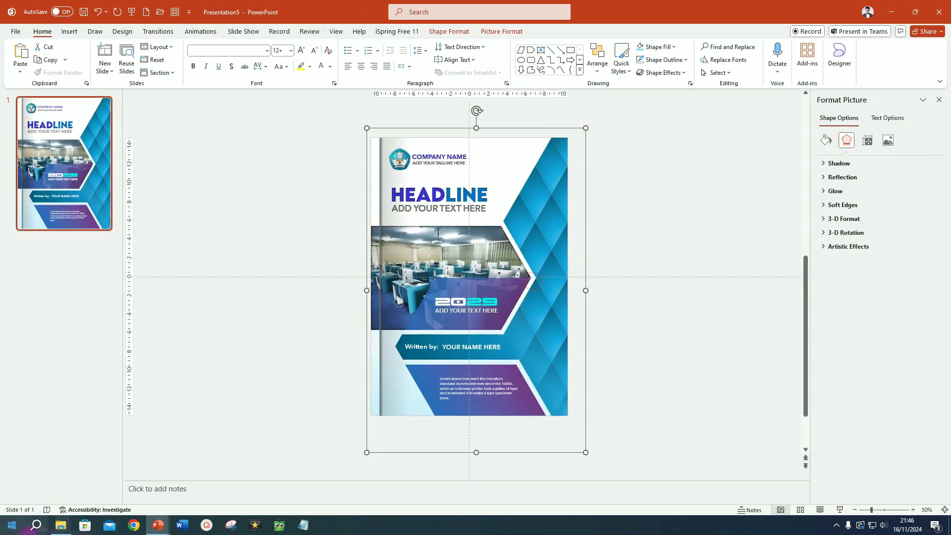
Launch Microsoft Word from the Start menu and create a blank document
click(13, 526)
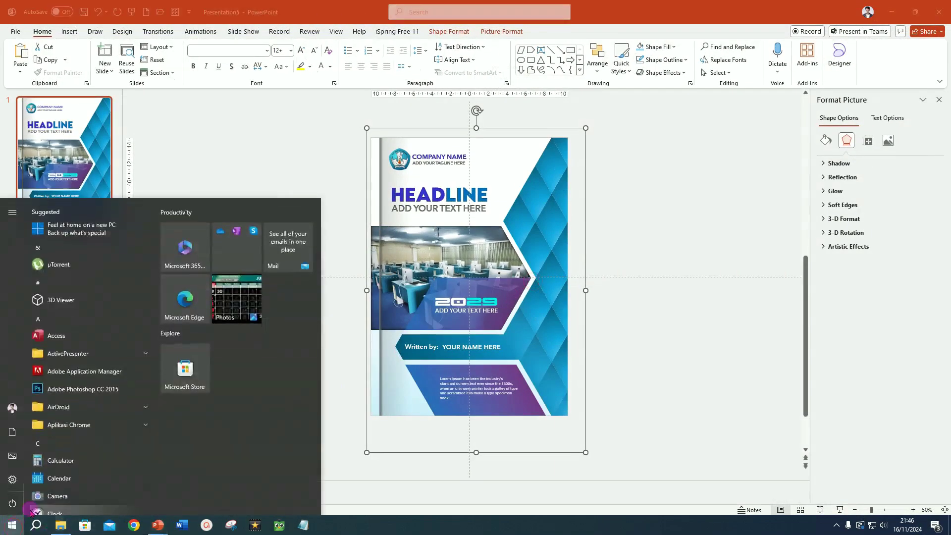
scroll(63, 446, down, 3)
scroll(63, 452, down, 10)
click(54, 444)
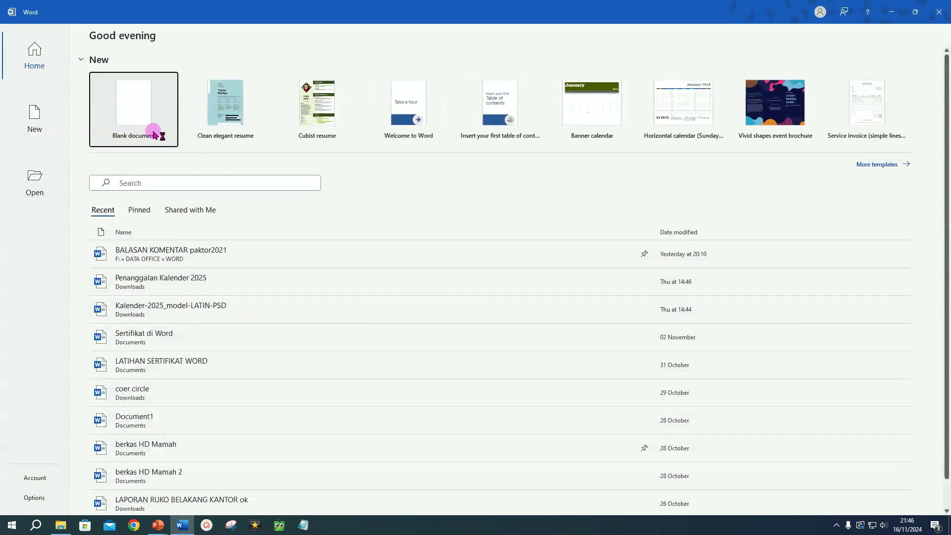
click(134, 107)
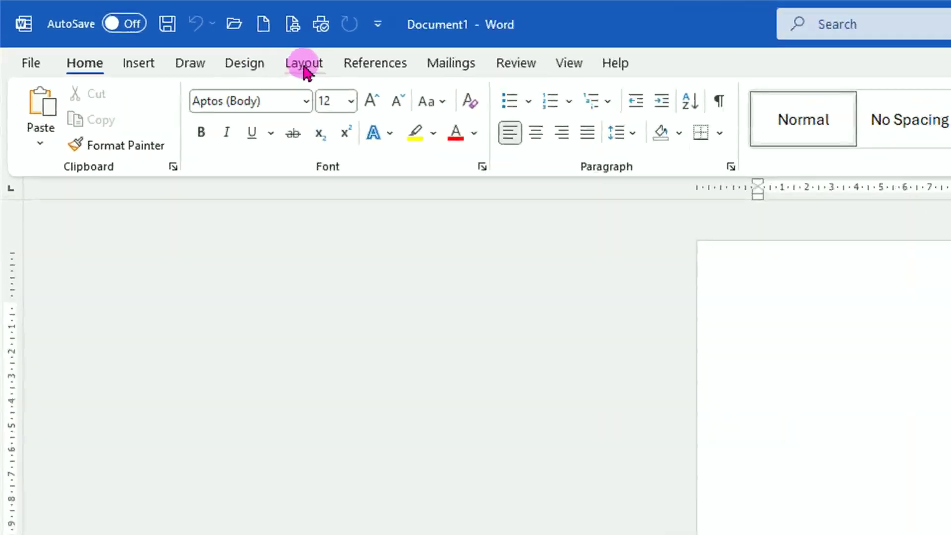
Set the page size to A4 and add empty paragraphs until a second page appears
click(305, 67)
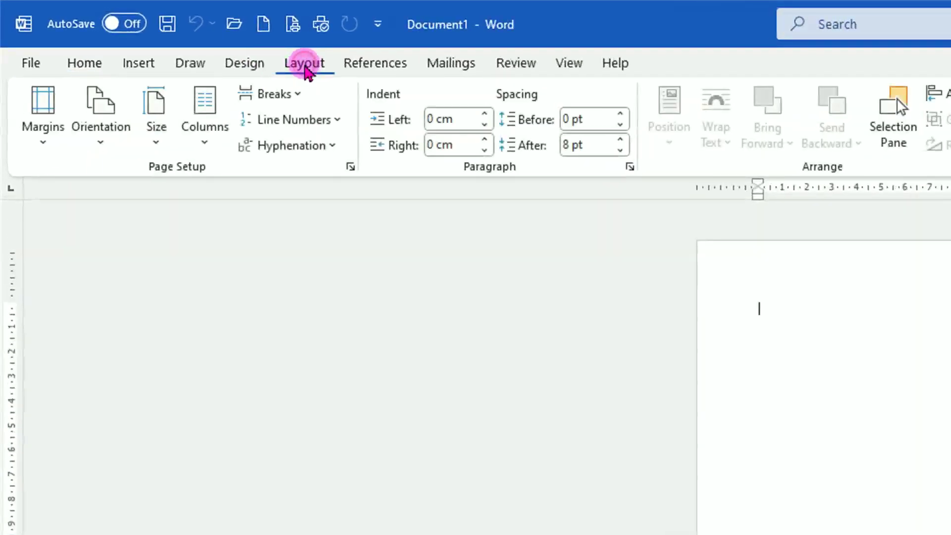
click(156, 134)
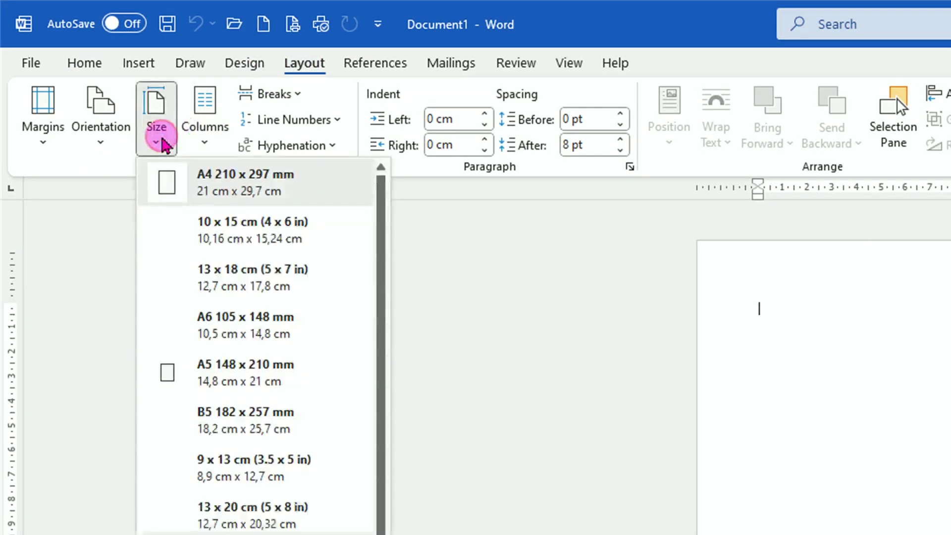
click(225, 189)
click(786, 424)
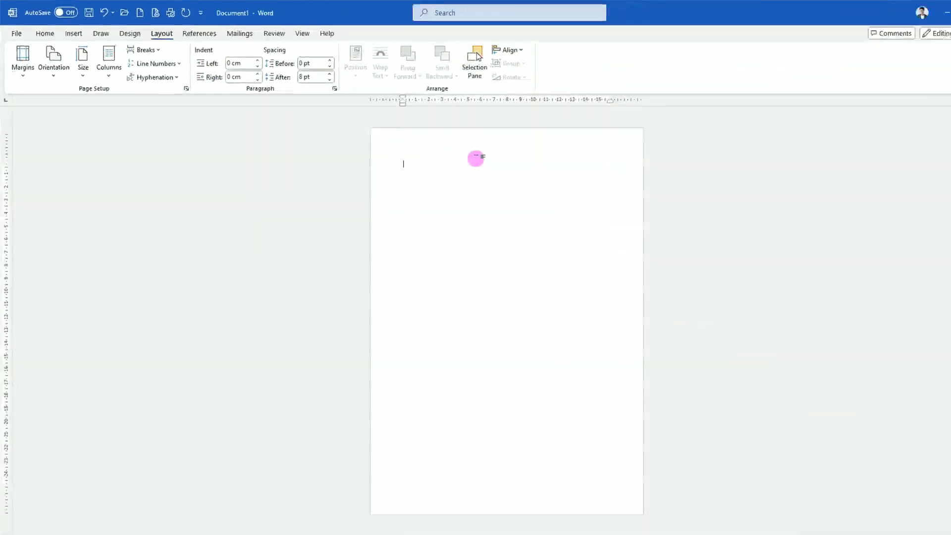
key(Return)
key(Return)
key(Return)
key(Return)
key(Return)
key(Return)
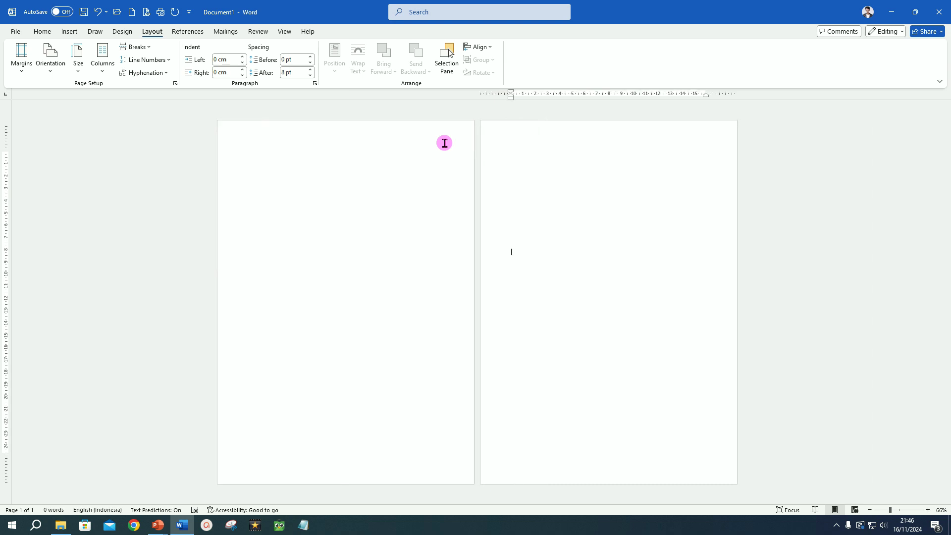
click(246, 144)
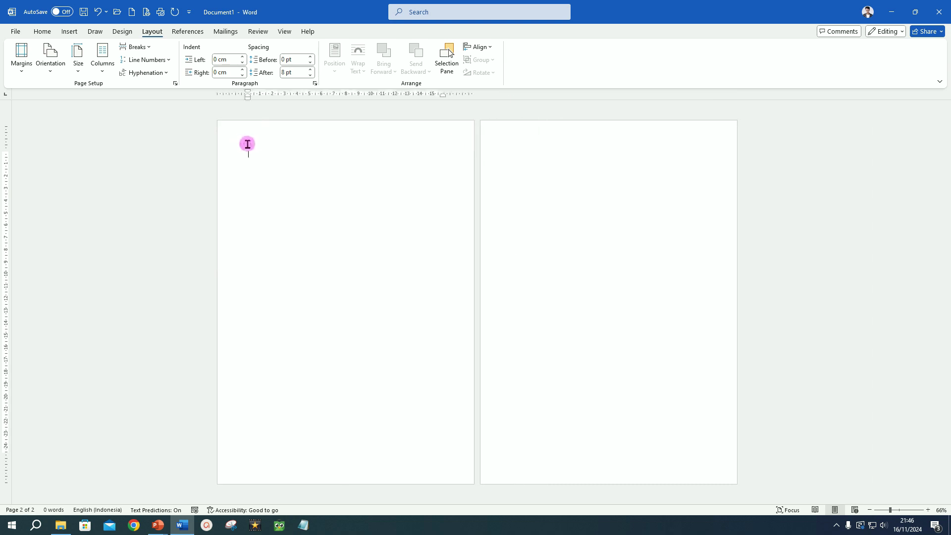
Paste the copied cover onto page 1 and align it to the page's top-left corner
click(42, 31)
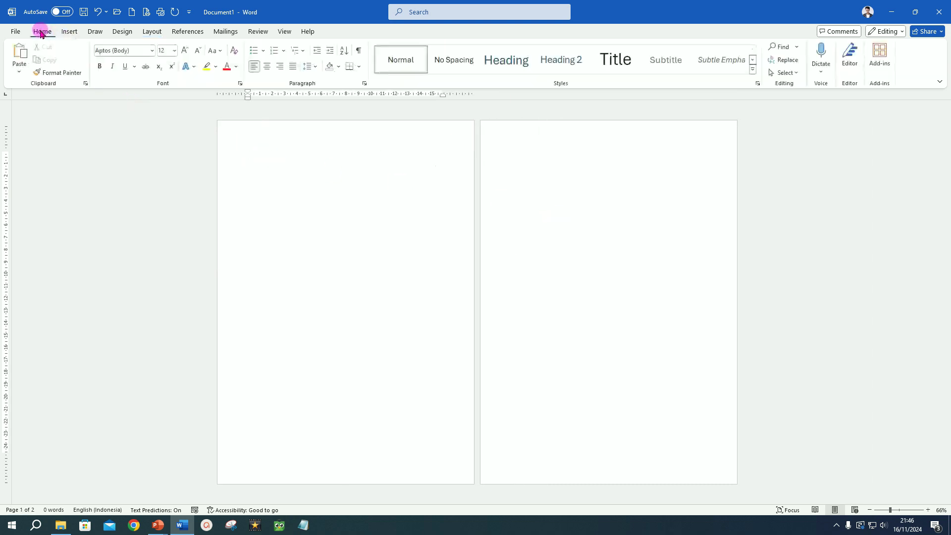
click(21, 58)
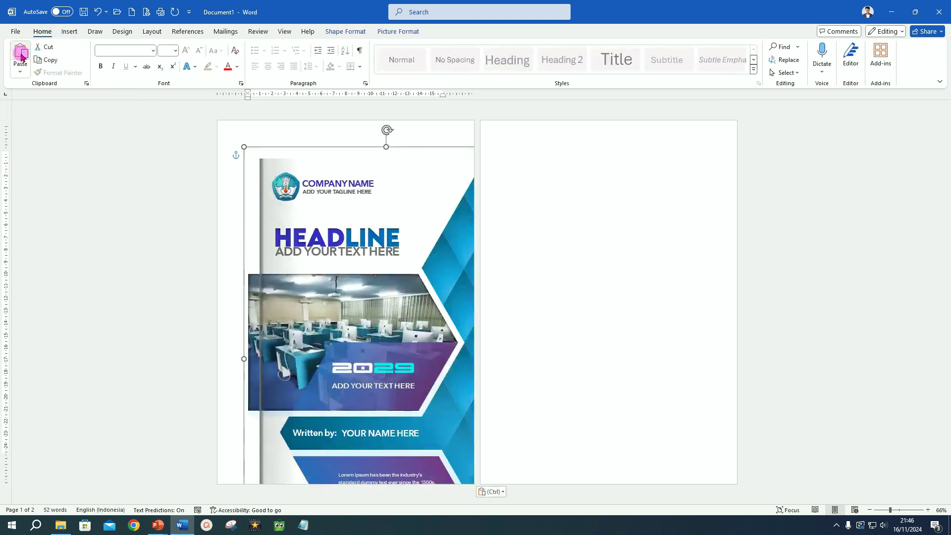
mouse_move(355, 147)
mouse_down()
mouse_move(335, 135)
mouse_move(321, 107)
mouse_up()
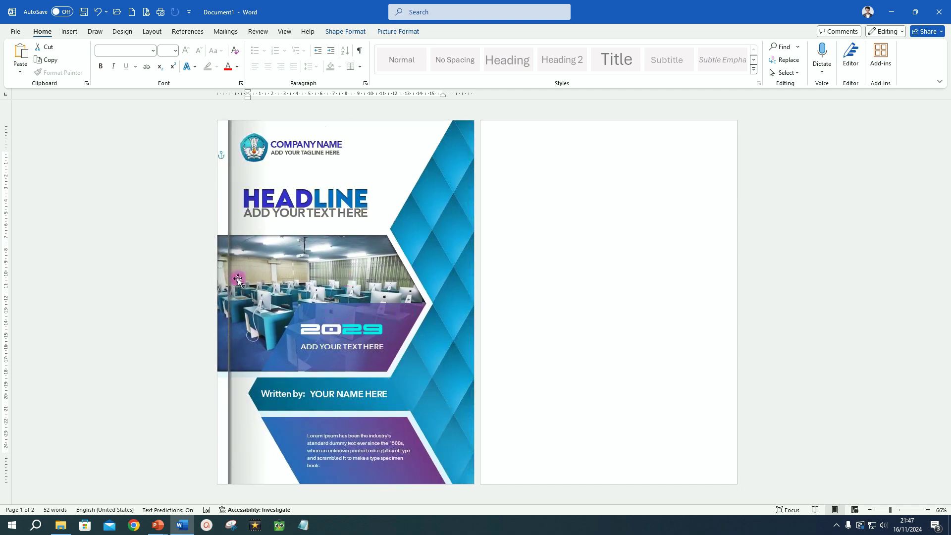
click(642, 258)
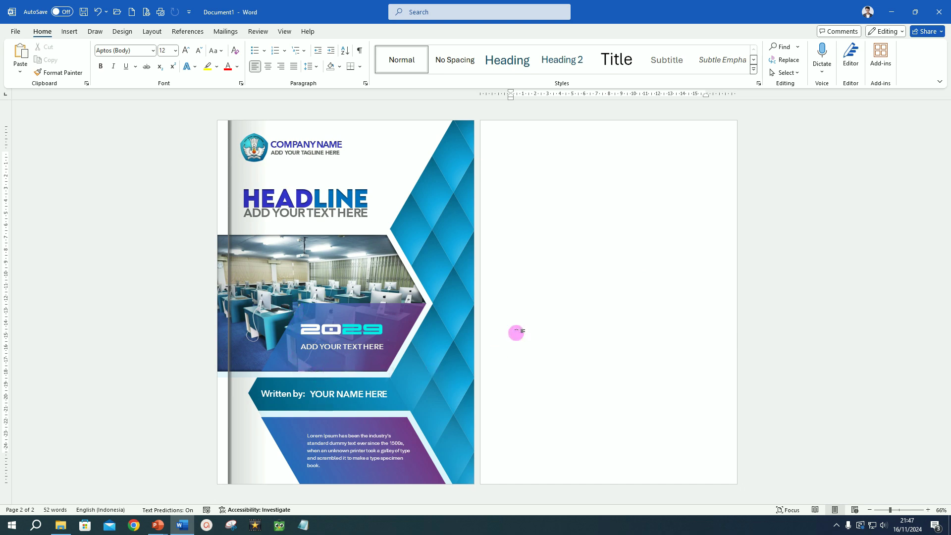
Switch to Focus view to preview the cover
click(286, 32)
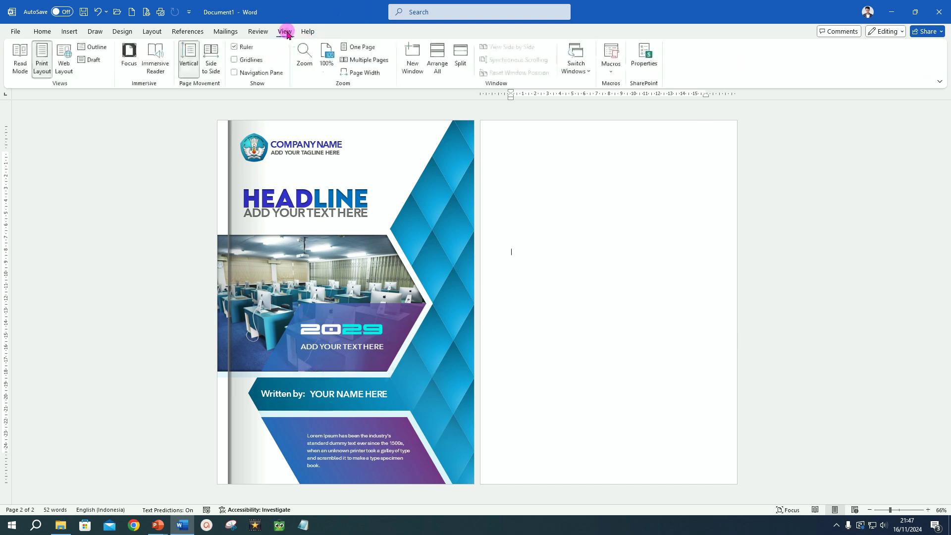
click(129, 55)
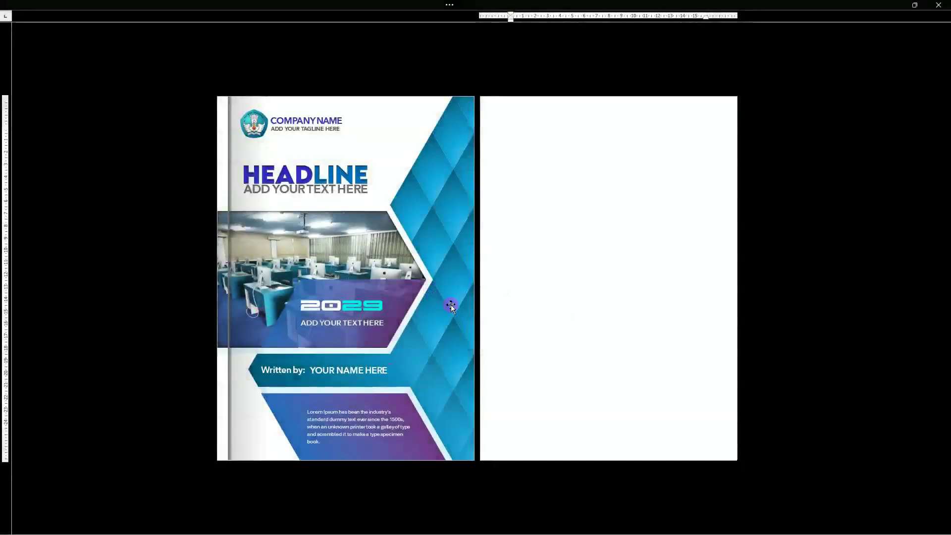
scroll(451, 305, up, 2)
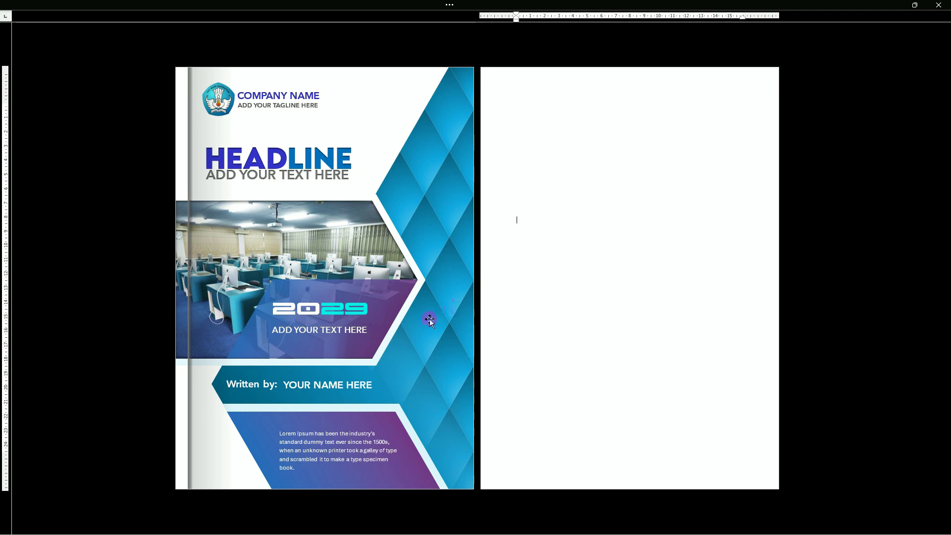